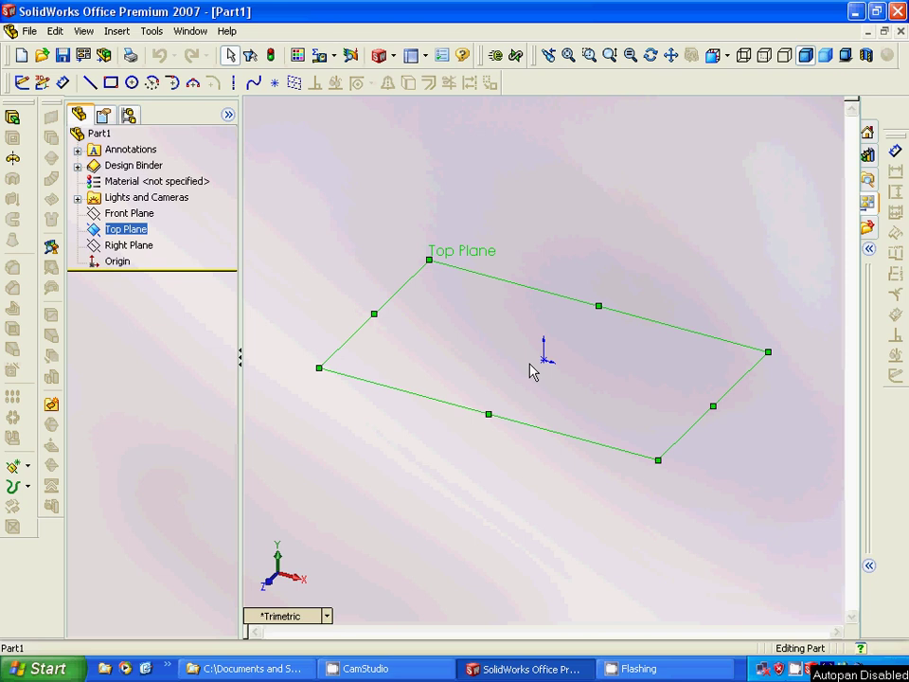
Start a Top Plane sketch with a trial circle, then undo the circle
left_click(134, 83)
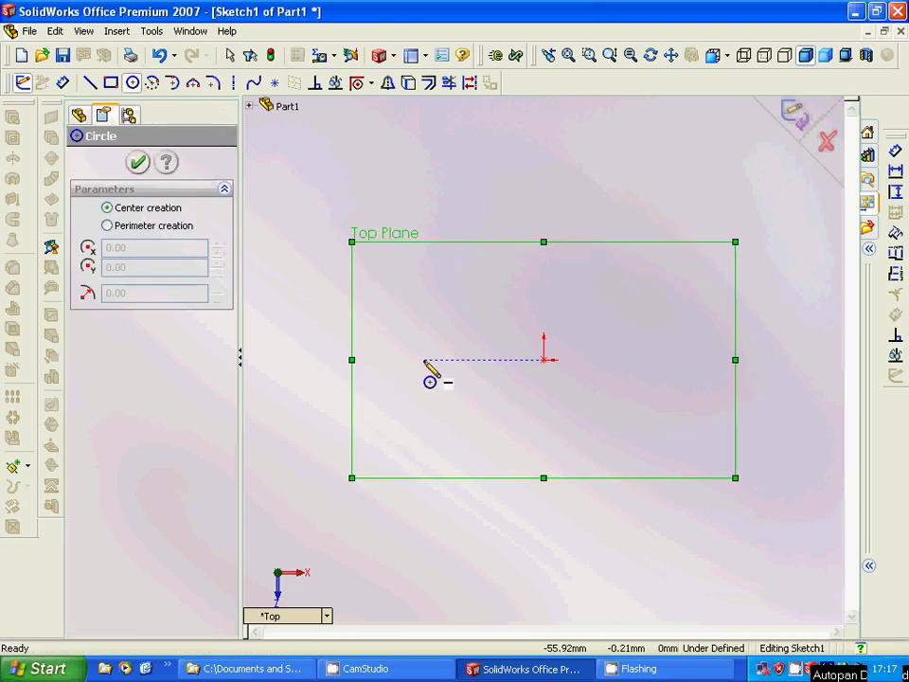
left_click_drag(424, 360, 431, 375)
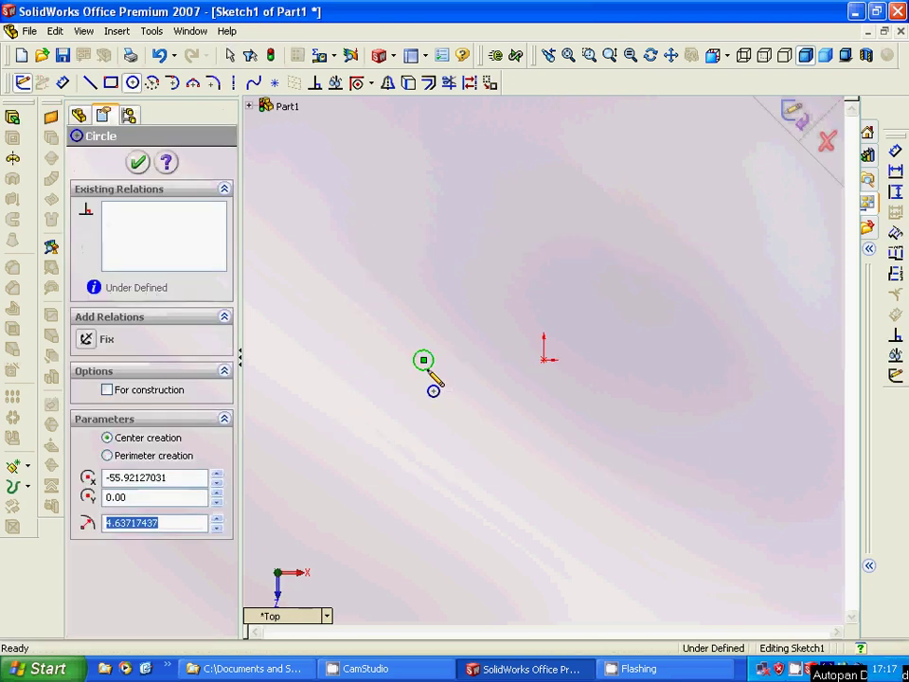
left_click(139, 163)
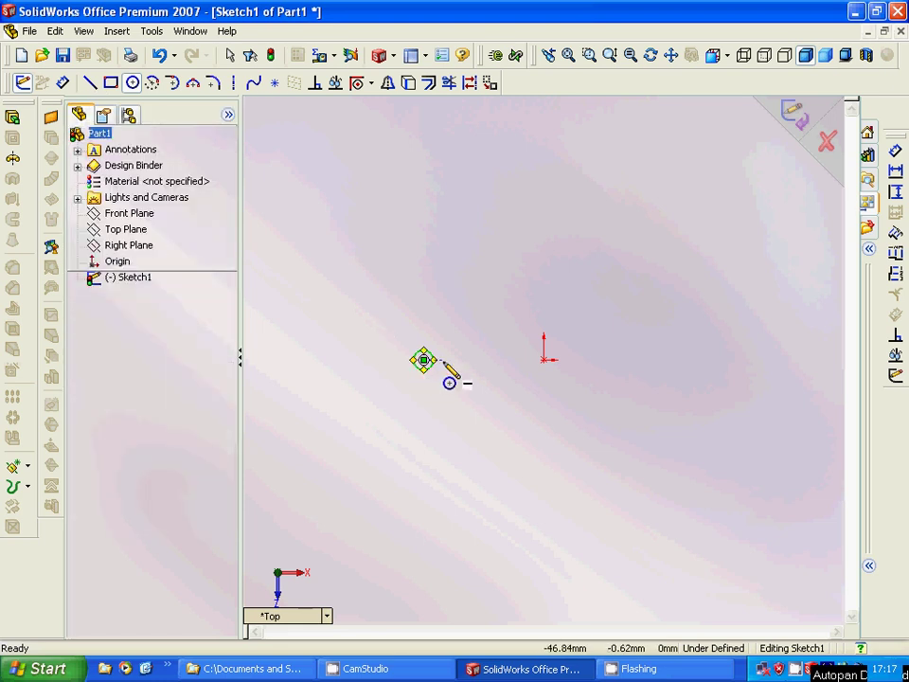
key("ctrl+z")
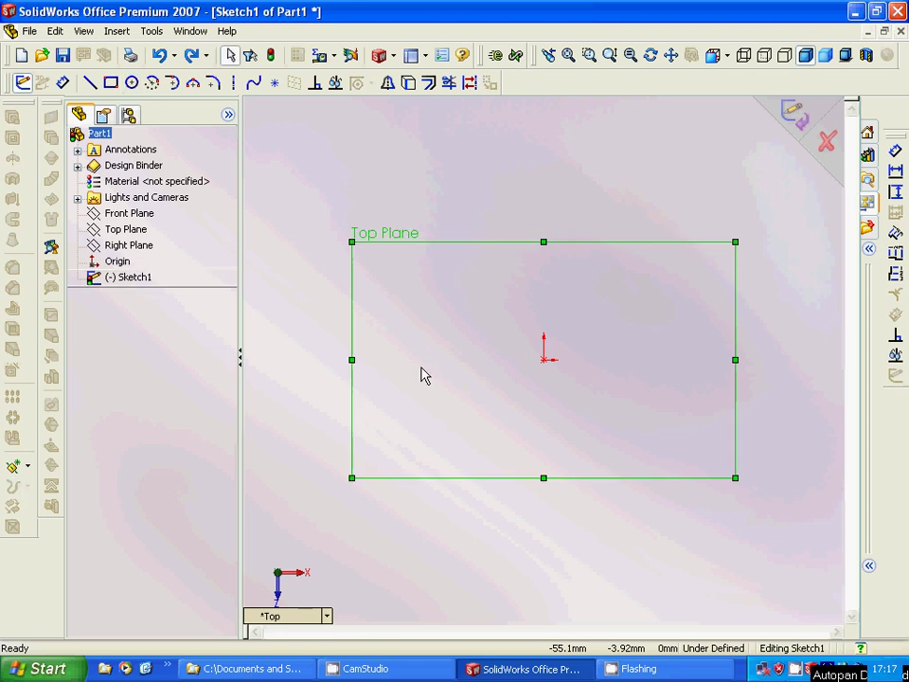
Draw an ellipse left of the origin using Tools > Sketch Entities > Ellipse
left_click(152, 30)
mouse_move(171, 178)
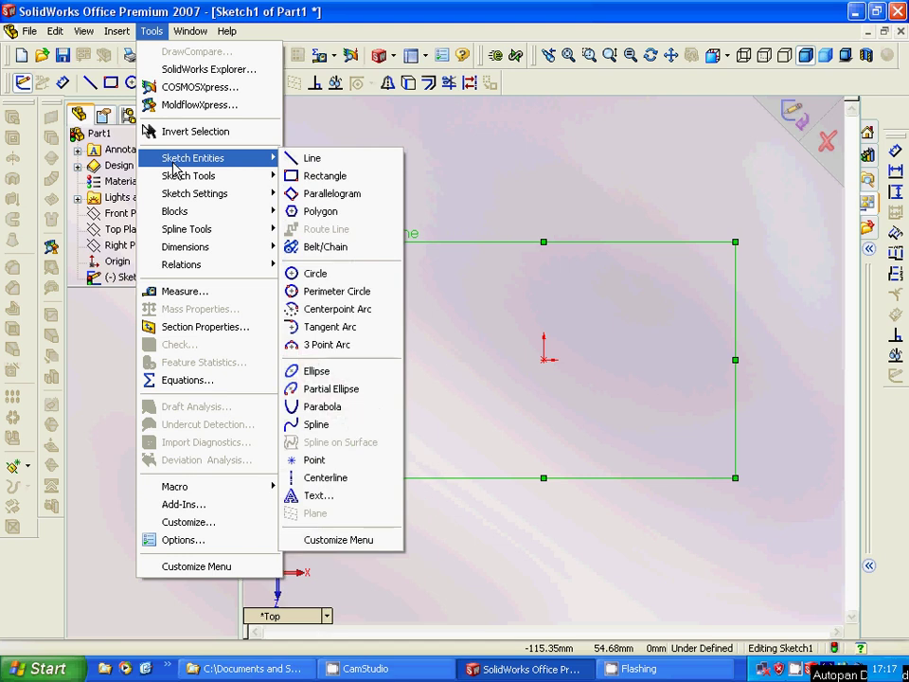
left_click(331, 374)
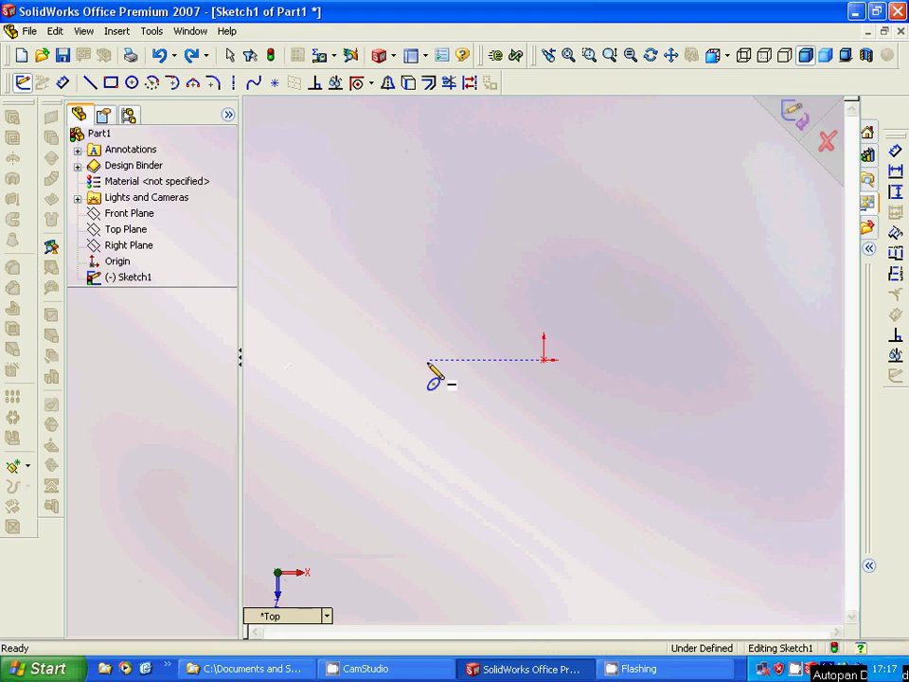
left_click(427, 359)
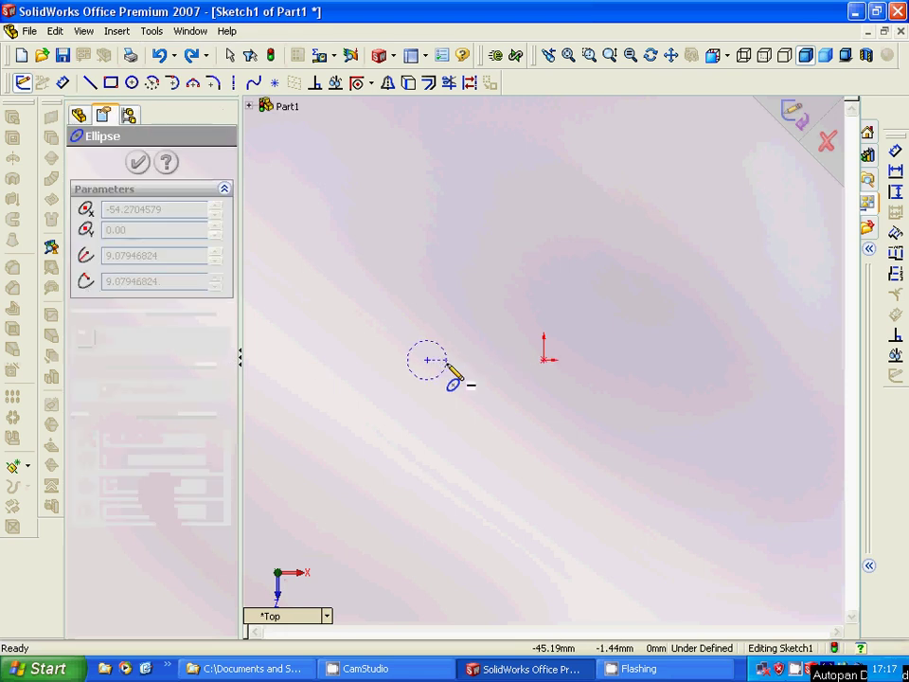
left_click(447, 361)
left_click(443, 353)
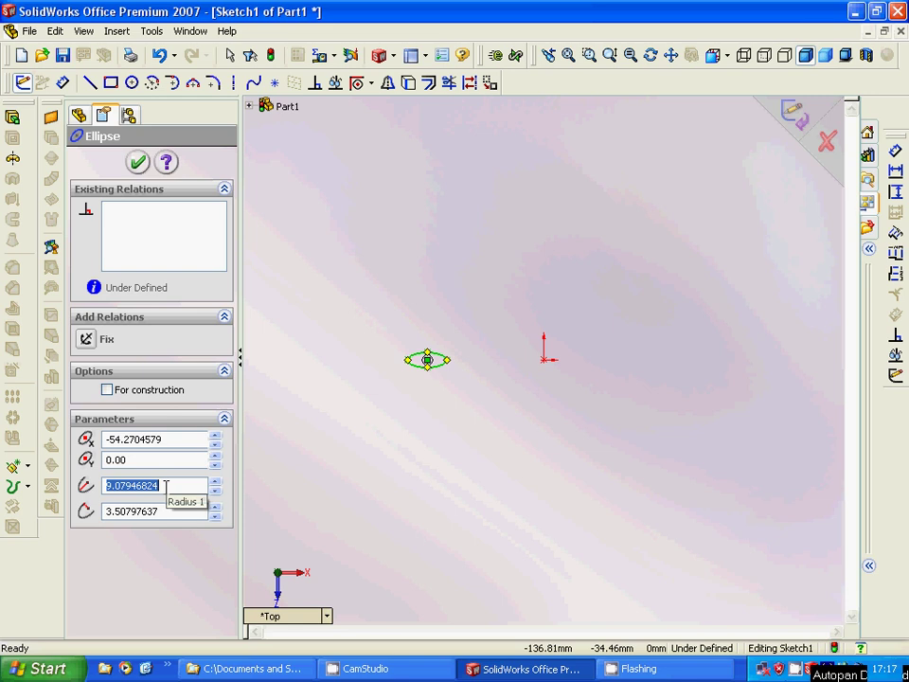
Set the ellipse radii to 4 and 1.5 and its centre X to -34
left_click_drag(170, 486, 104, 487)
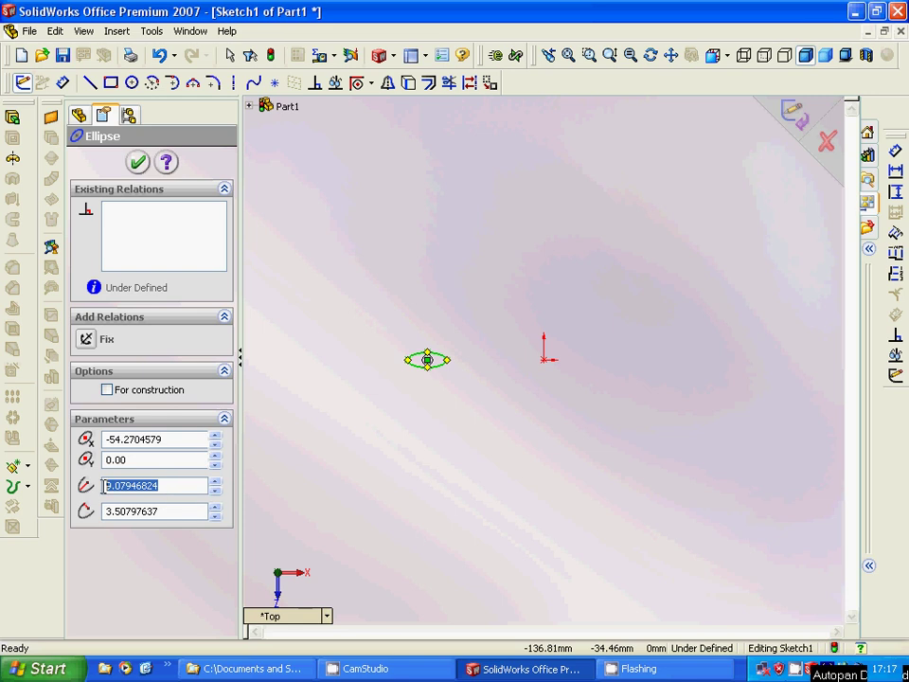
type("4")
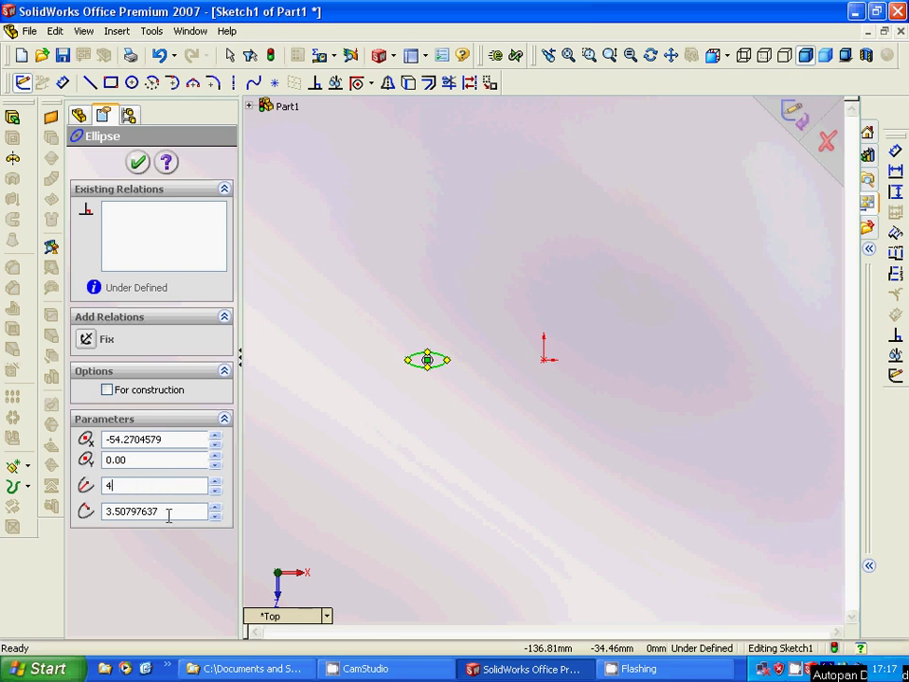
left_click(163, 510)
left_click_drag(163, 511, 102, 511)
type("1.5")
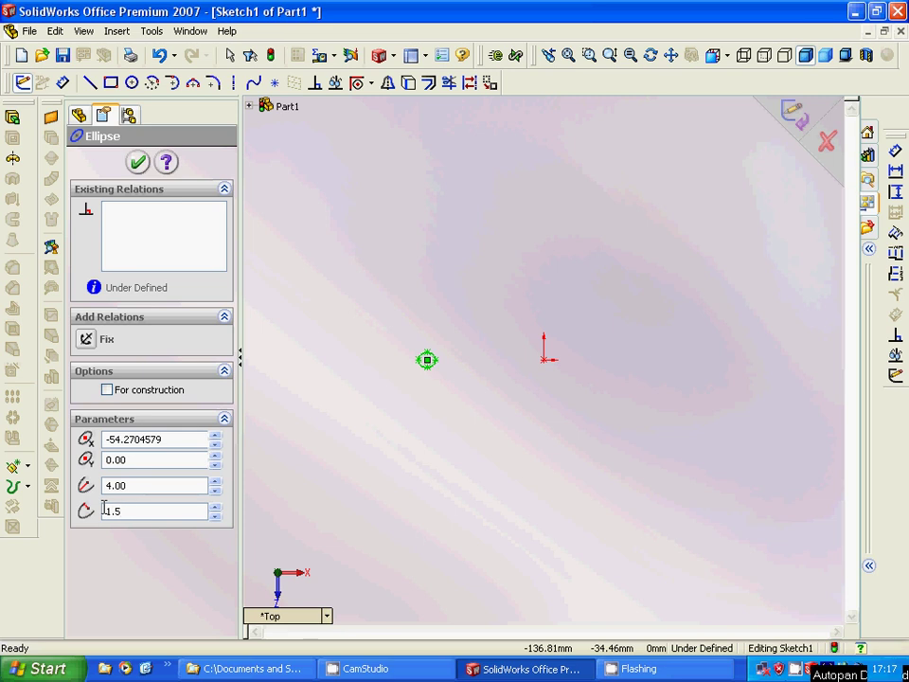
key("Return")
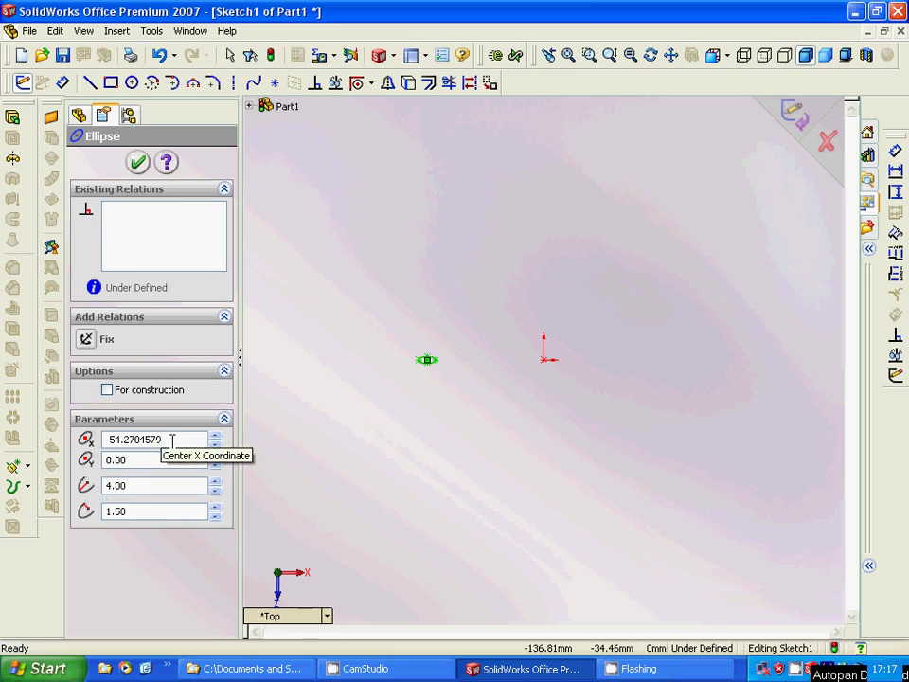
left_click_drag(157, 440, 103, 441)
type("-34")
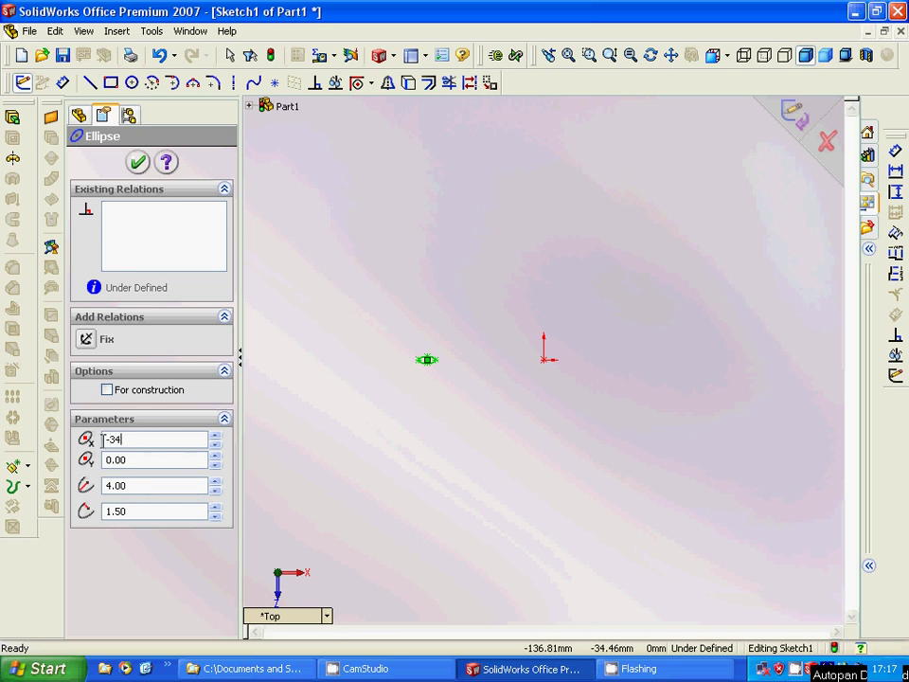
key("Return")
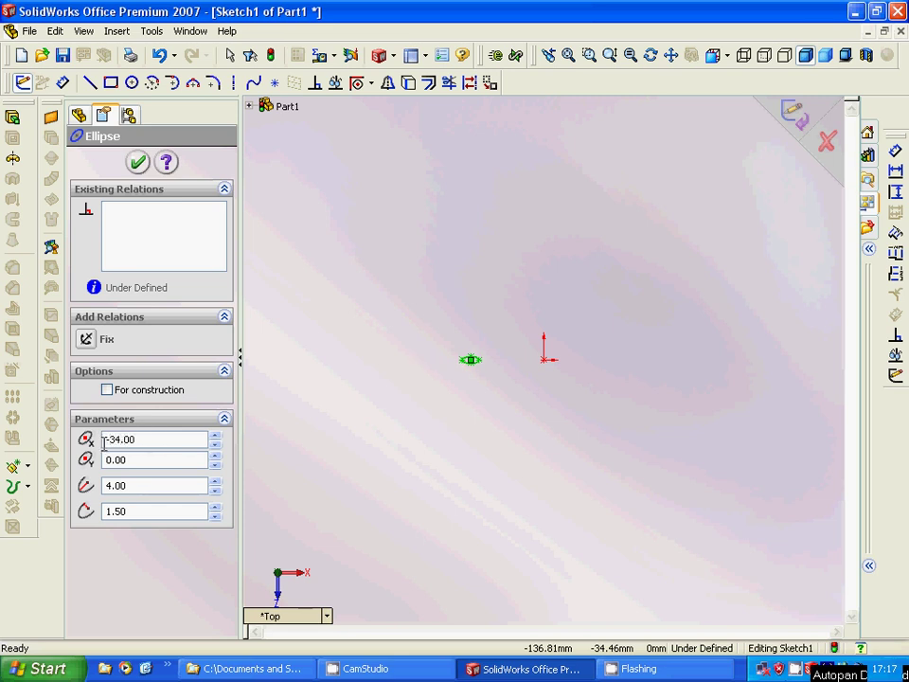
left_click(138, 162)
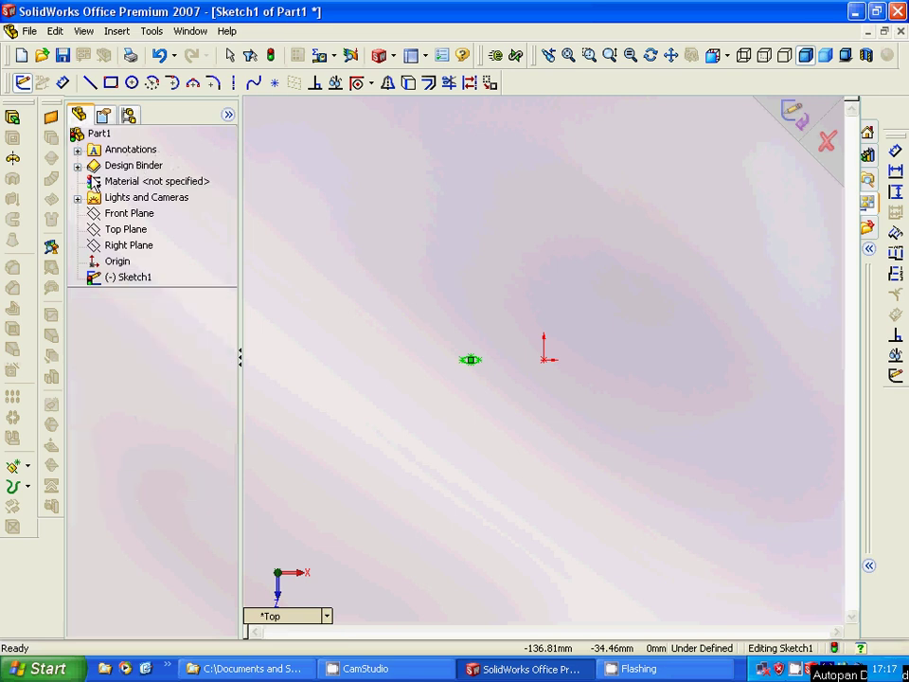
Exit the ellipse sketch and select the Front Plane
left_click(21, 88)
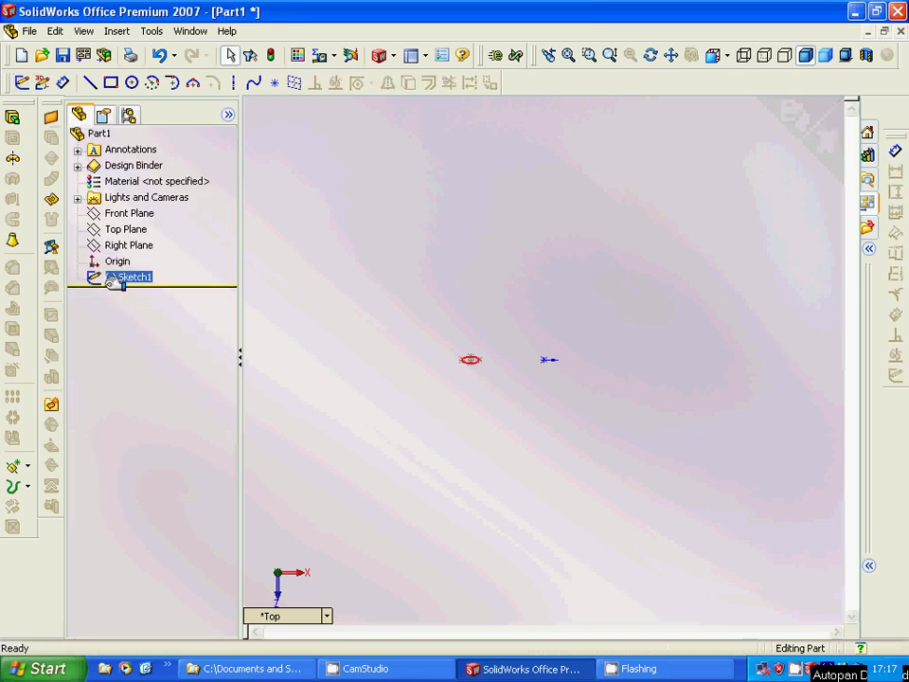
left_click(125, 216)
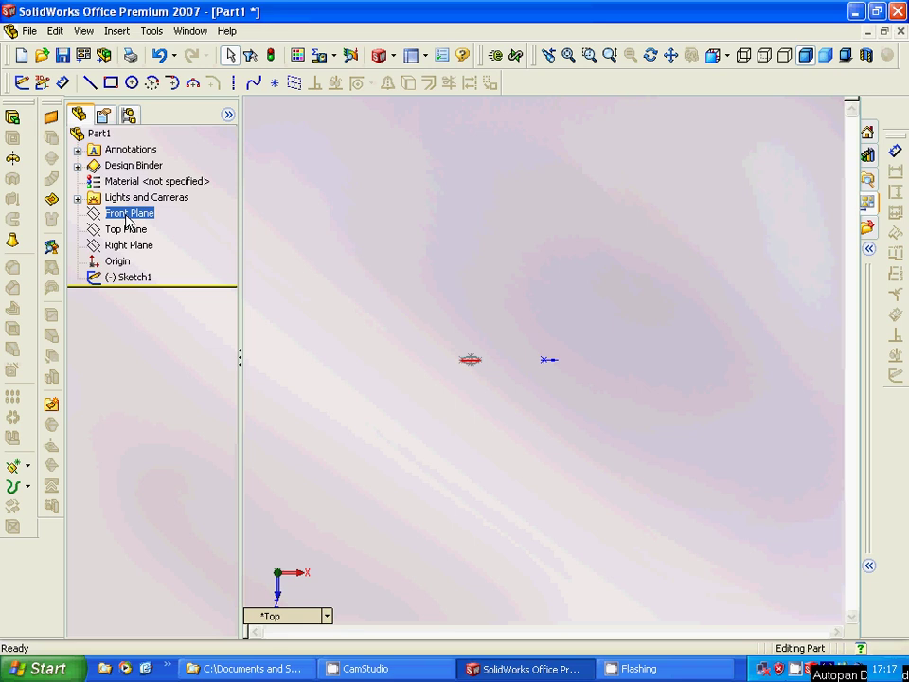
left_click(131, 230)
left_click(139, 248)
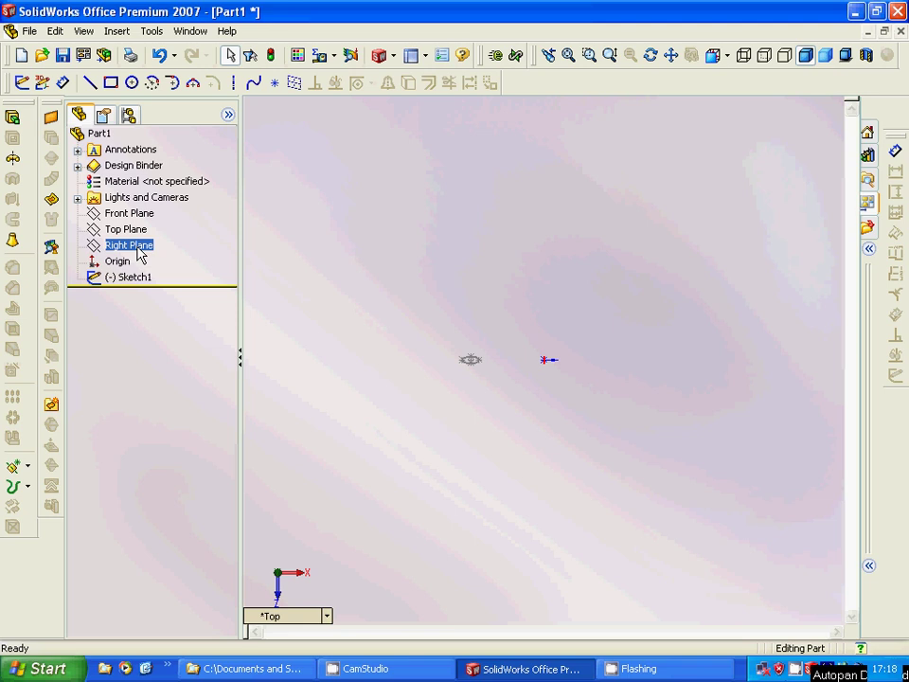
left_click(133, 214)
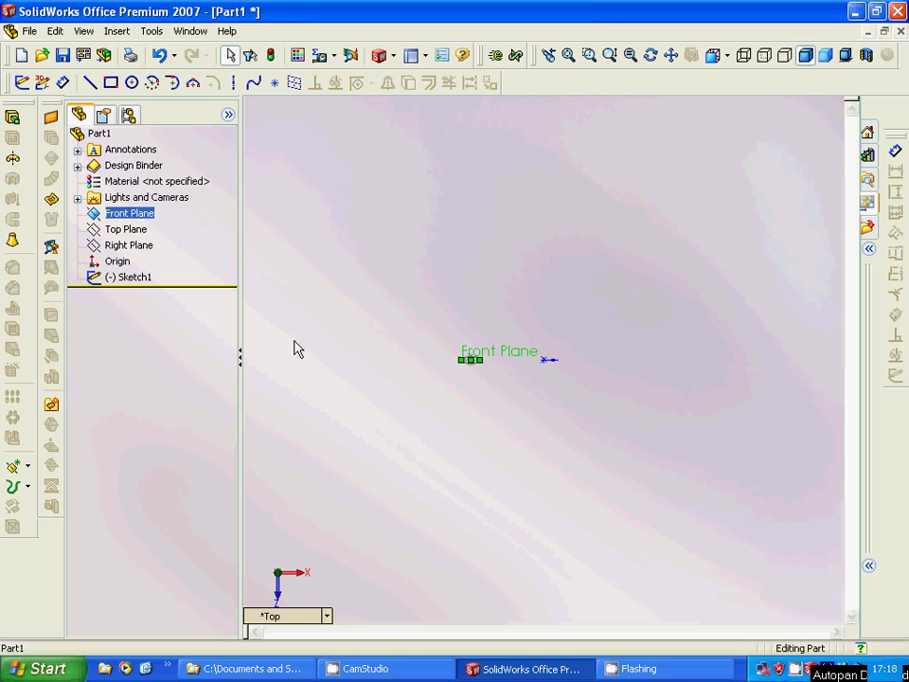
Open a Front Plane sketch, switch to the Front view, then exit the empty sketch
left_click(28, 90)
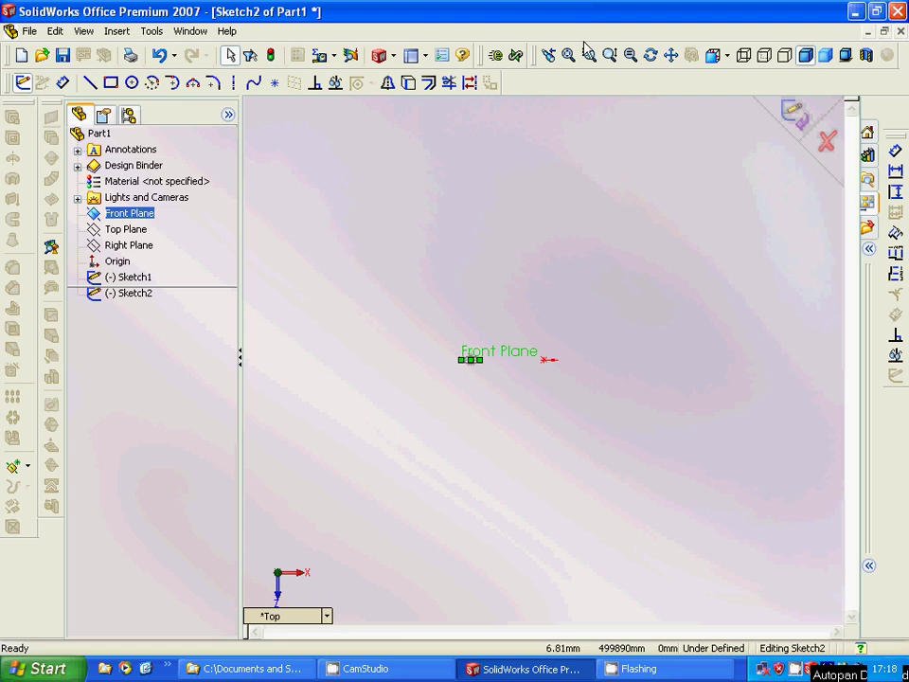
left_click(727, 55)
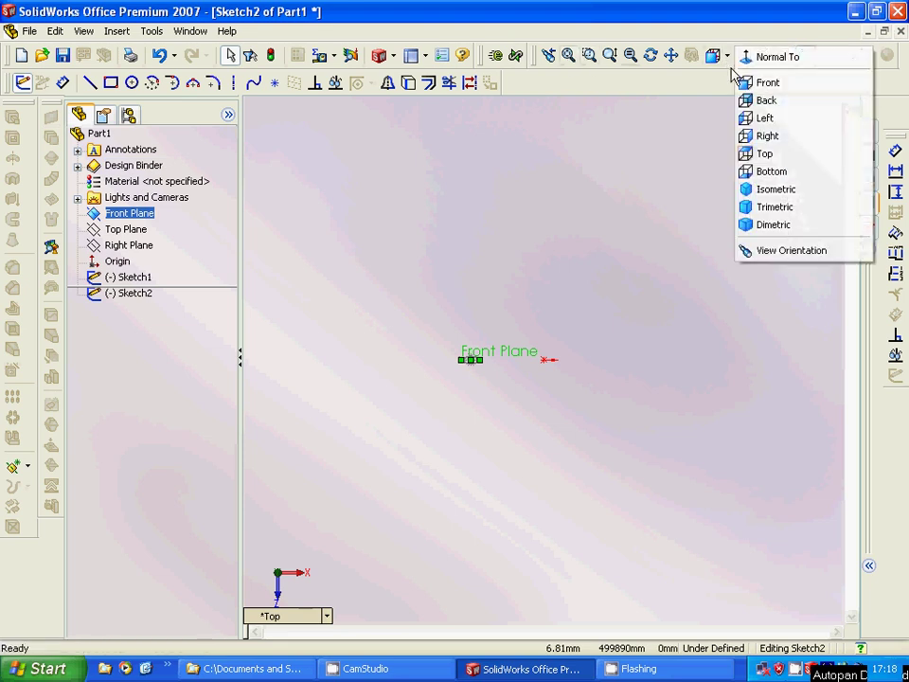
left_click(765, 82)
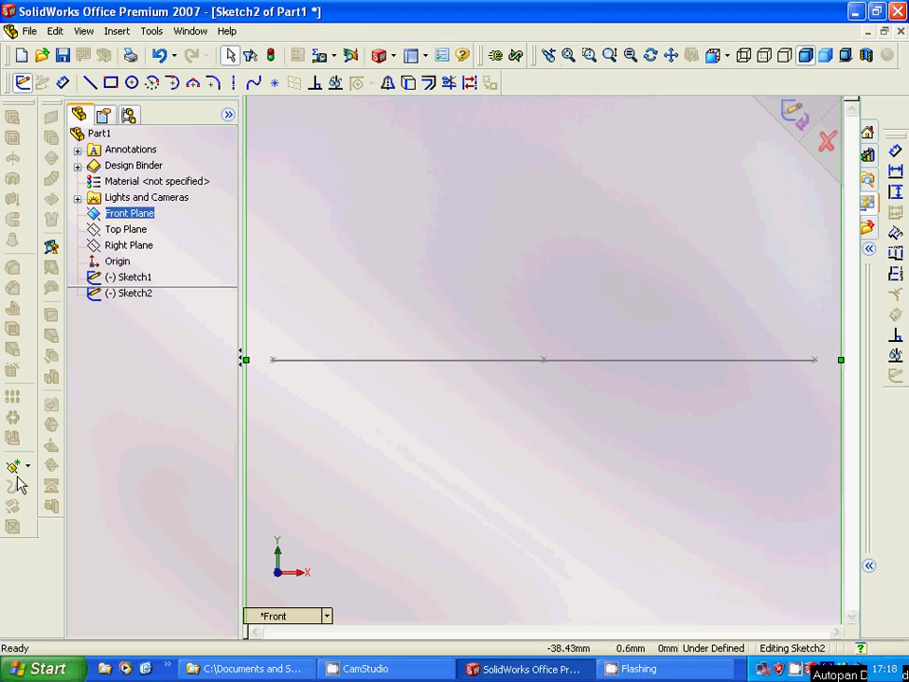
left_click(20, 82)
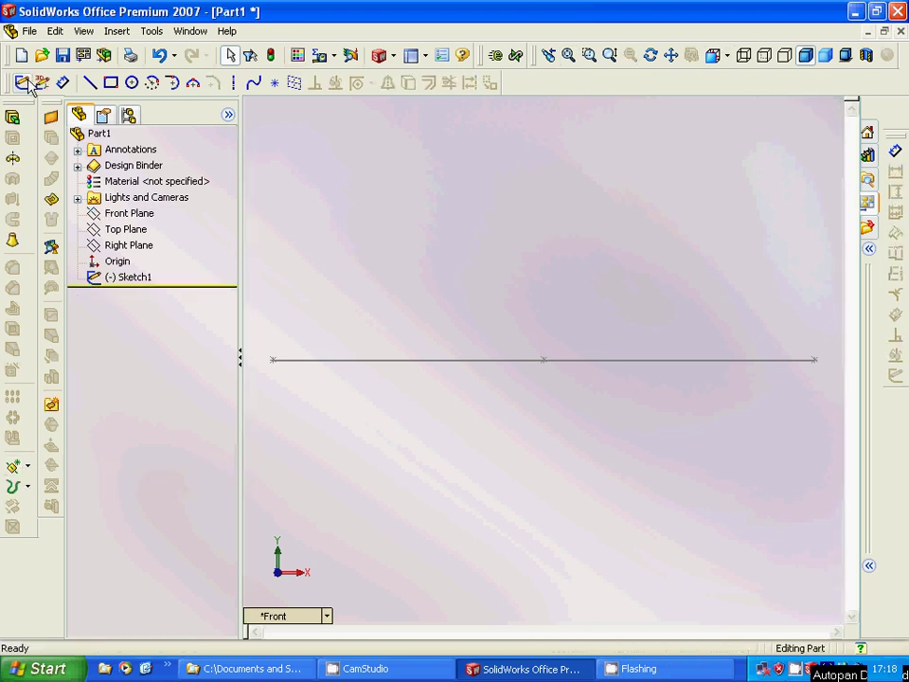
Start Helix/Spiral on the Front Plane, then abandon the empty Sketch3
left_click(27, 486)
left_click(93, 541)
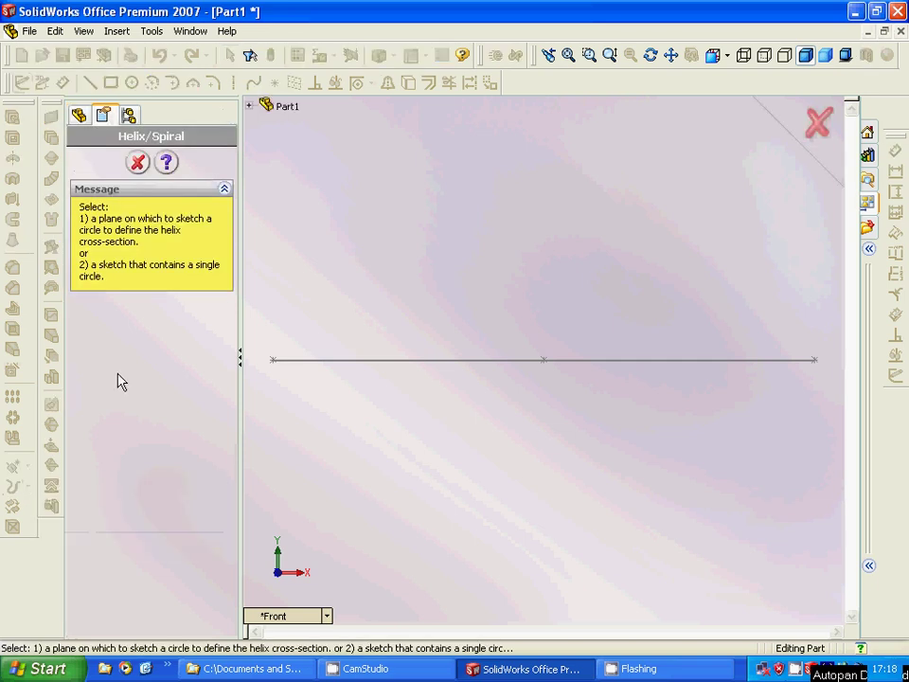
left_click(248, 105)
left_click(300, 187)
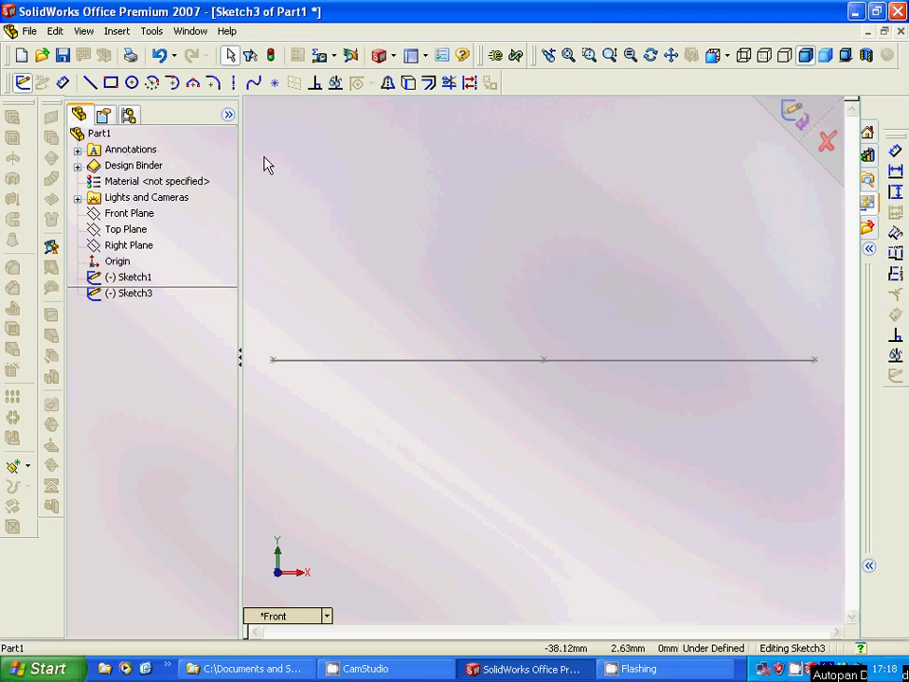
left_click(22, 83)
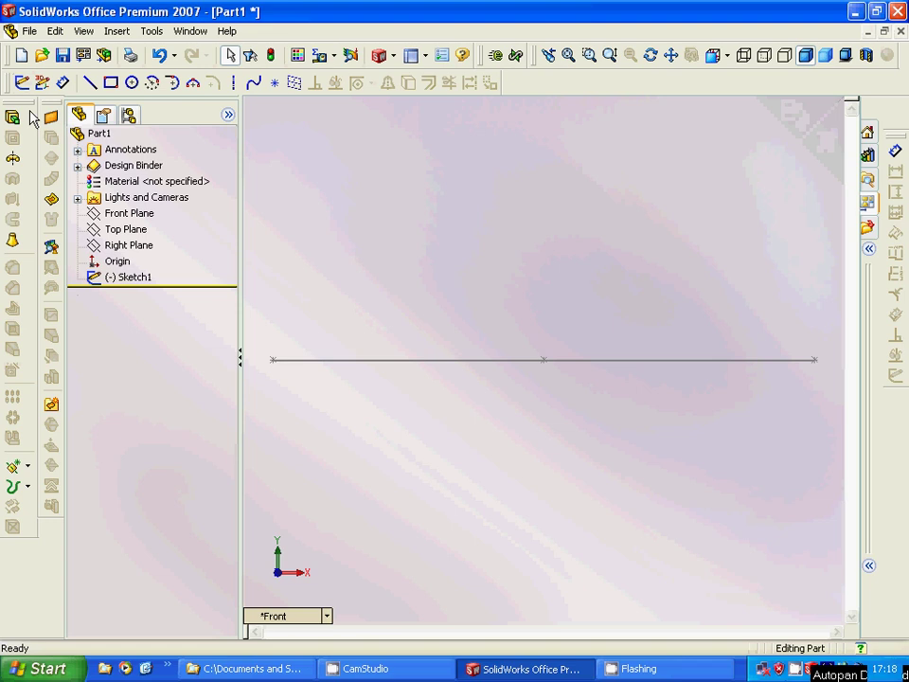
Restart Helix/Spiral and pick the Front Plane to open Sketch4
left_click(28, 486)
left_click(93, 540)
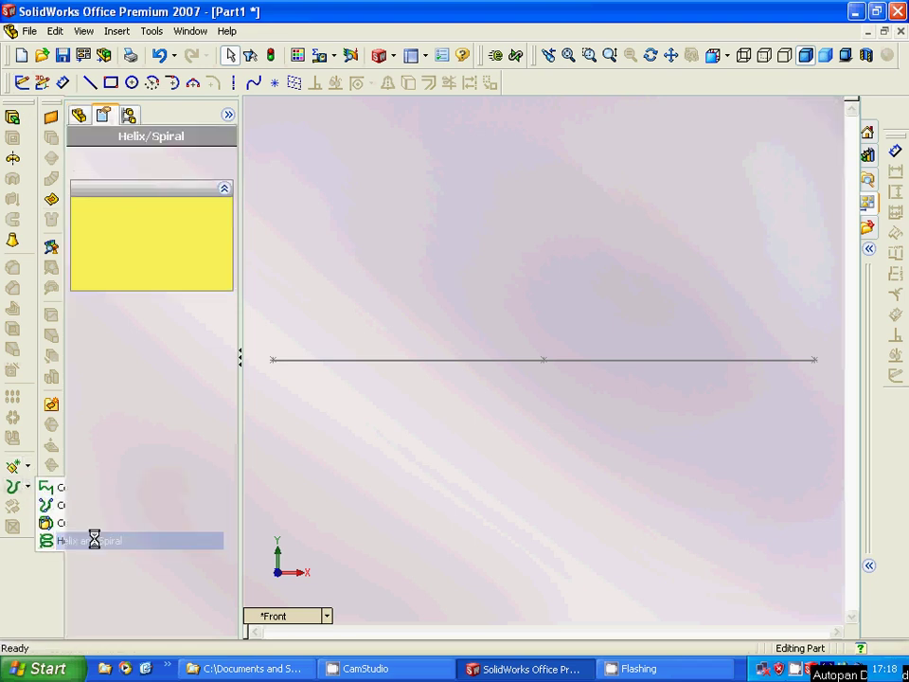
left_click(249, 106)
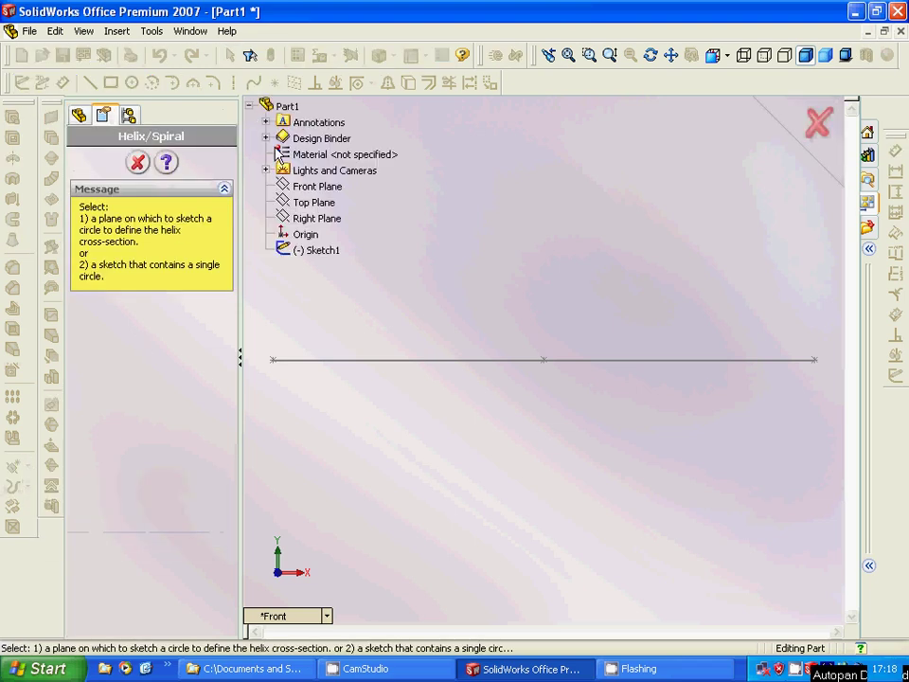
left_click(299, 186)
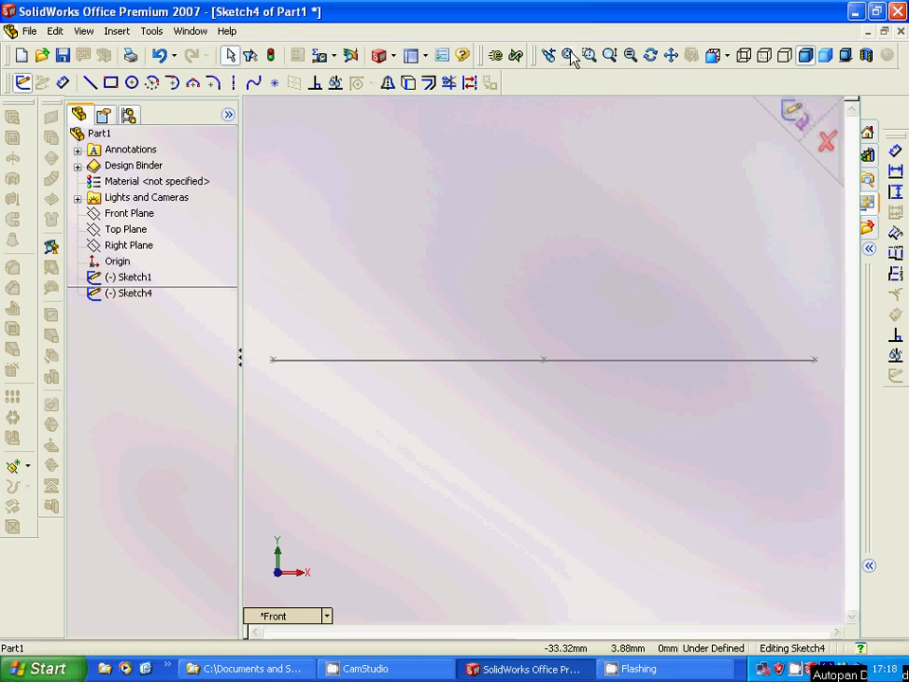
Zoom the view out and select Sketch4 in the tree
left_click(611, 57)
mouse_move(463, 318)
left_mouse_down()
mouse_move(523, 240)
mouse_move(481, 358)
left_mouse_up()
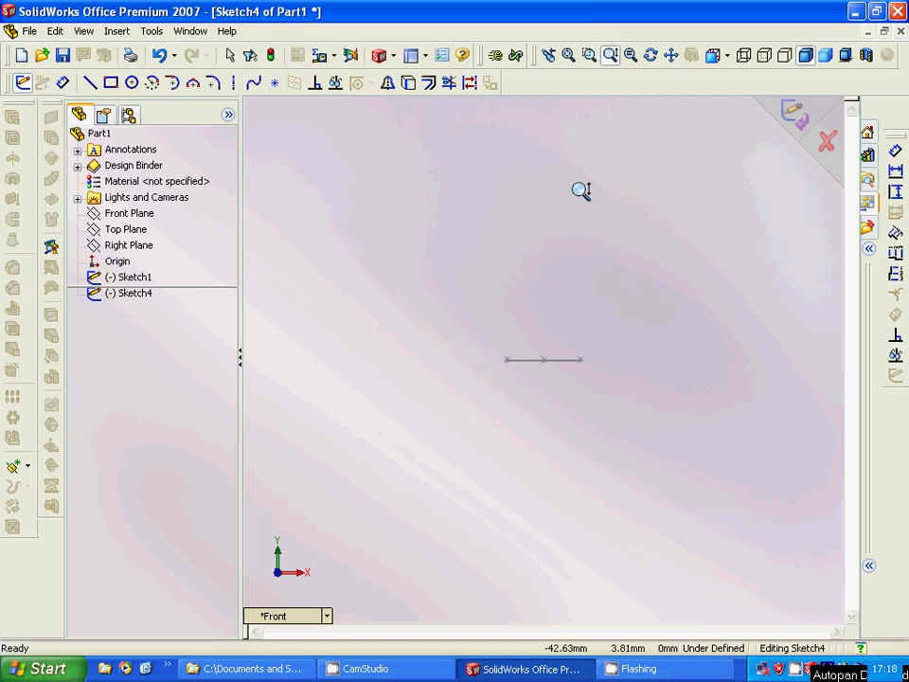
left_click(610, 59)
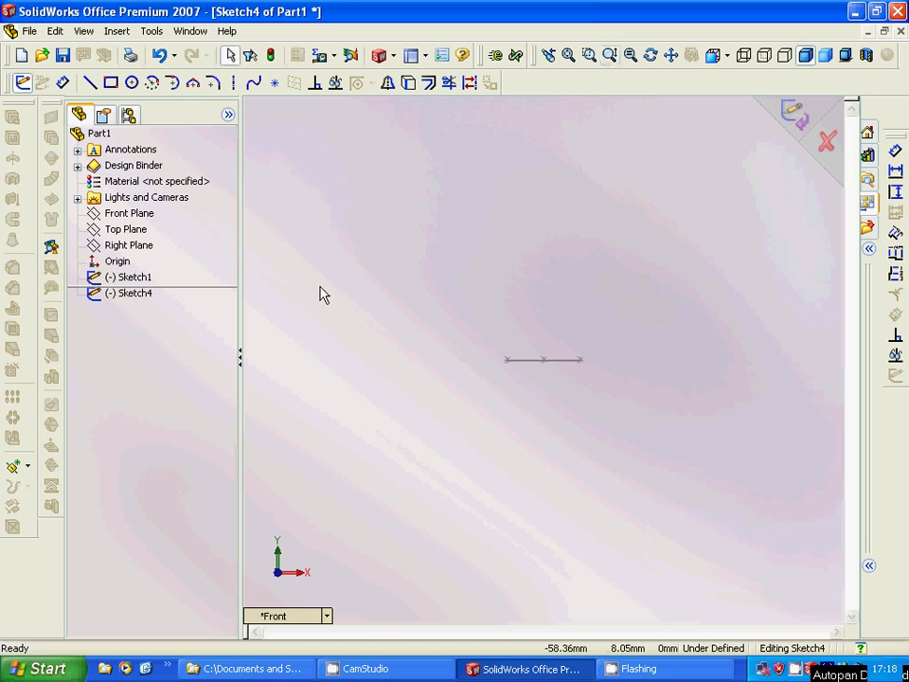
left_click(127, 304)
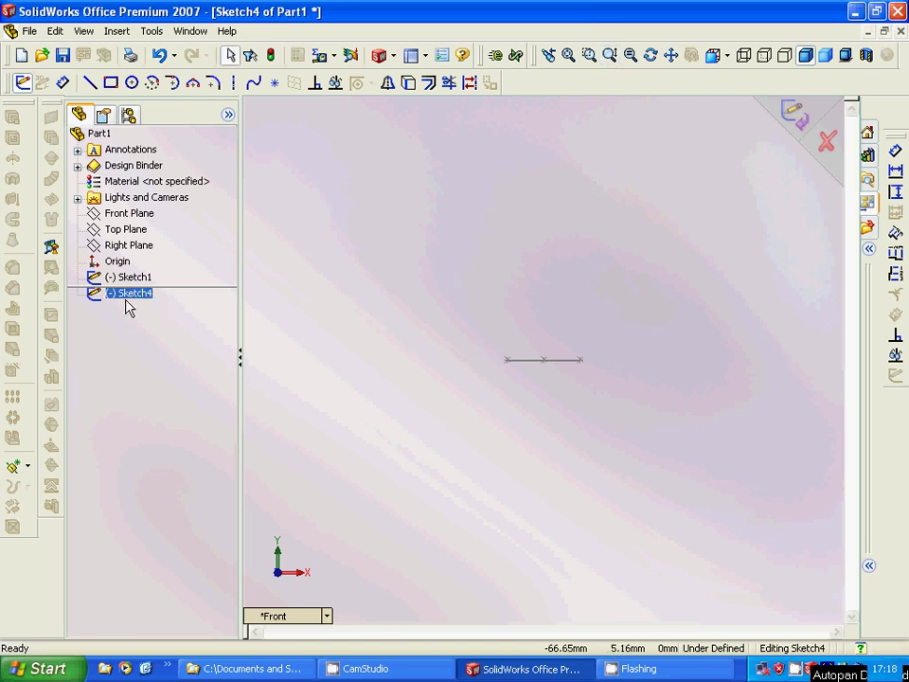
left_click(99, 133)
Draw a 30 mm-radius circle centred on the origin in Sketch4
left_click(133, 83)
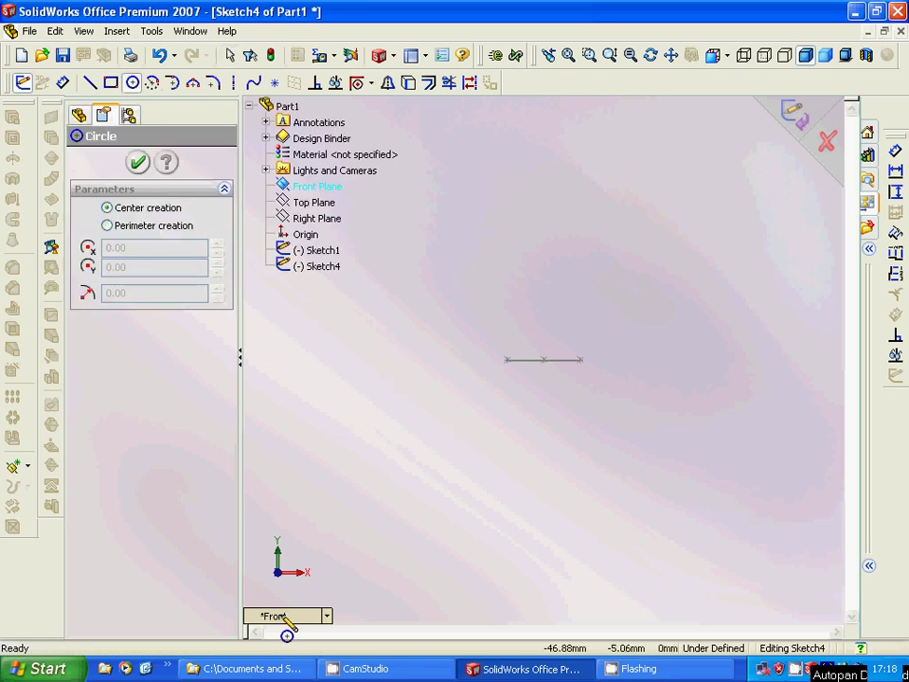
left_click(568, 56)
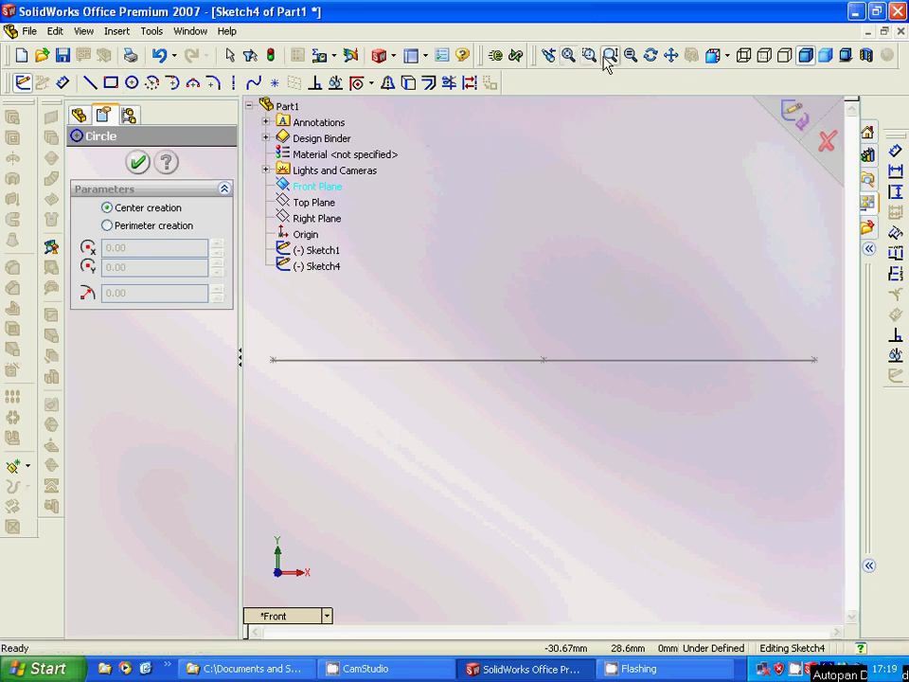
left_click(609, 54)
mouse_move(435, 237)
left_mouse_down()
mouse_move(424, 343)
mouse_move(497, 284)
mouse_move(406, 341)
left_mouse_up()
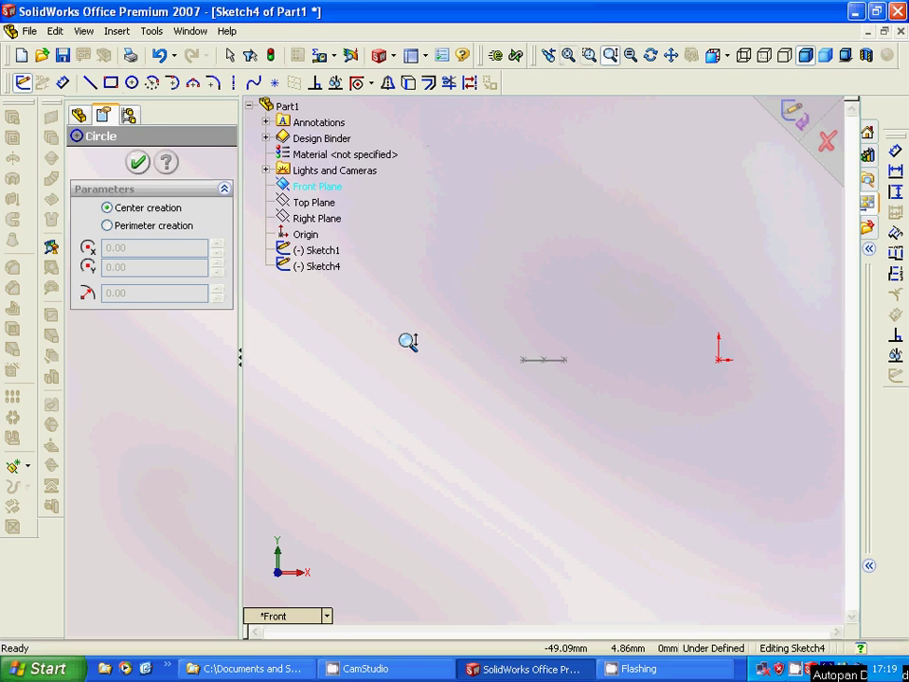
left_click(609, 55)
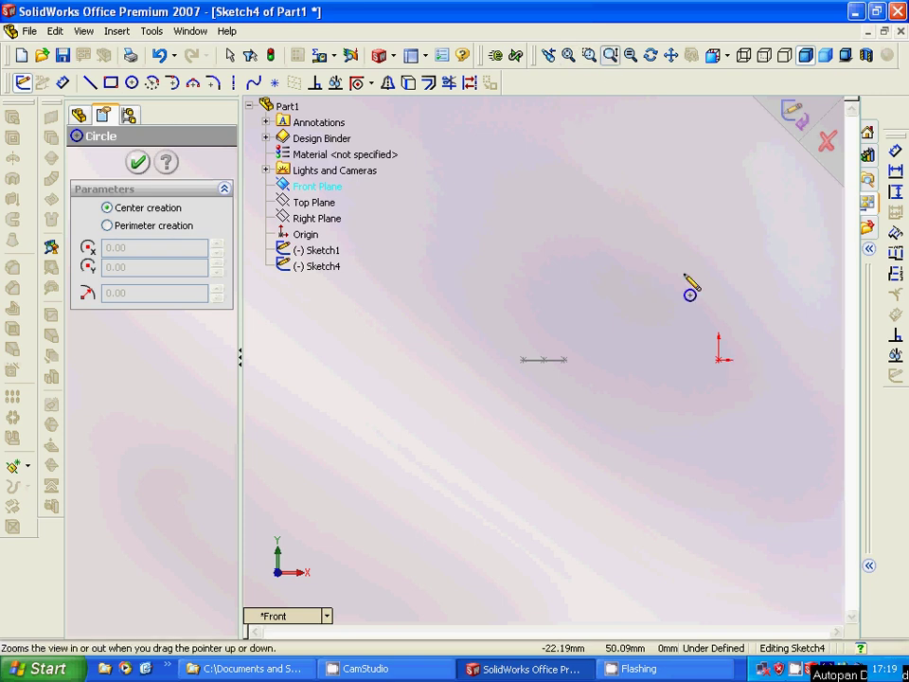
left_click(719, 359)
left_click(675, 403)
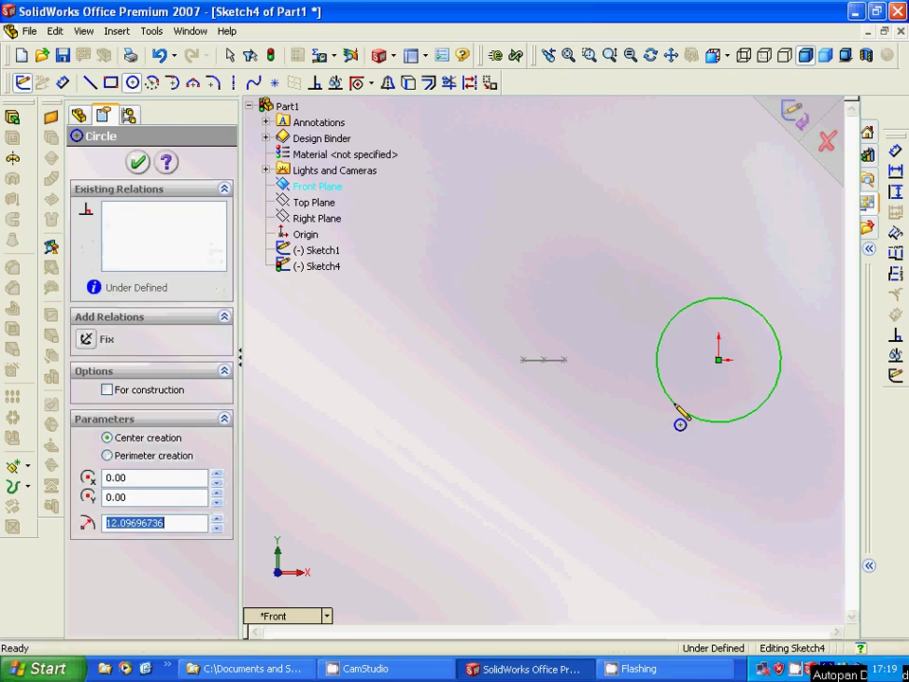
type("30")
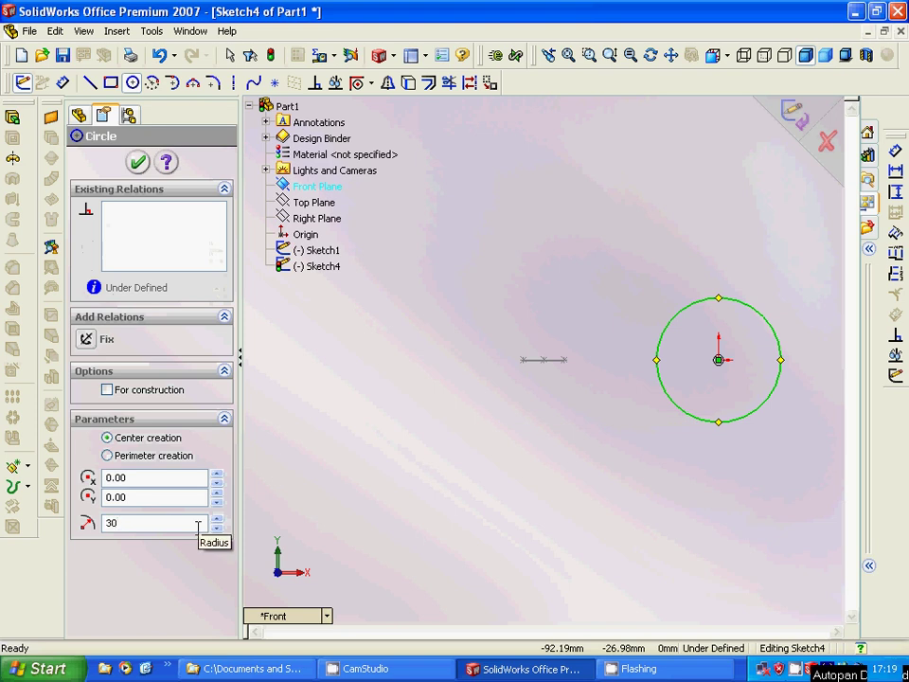
key("Return")
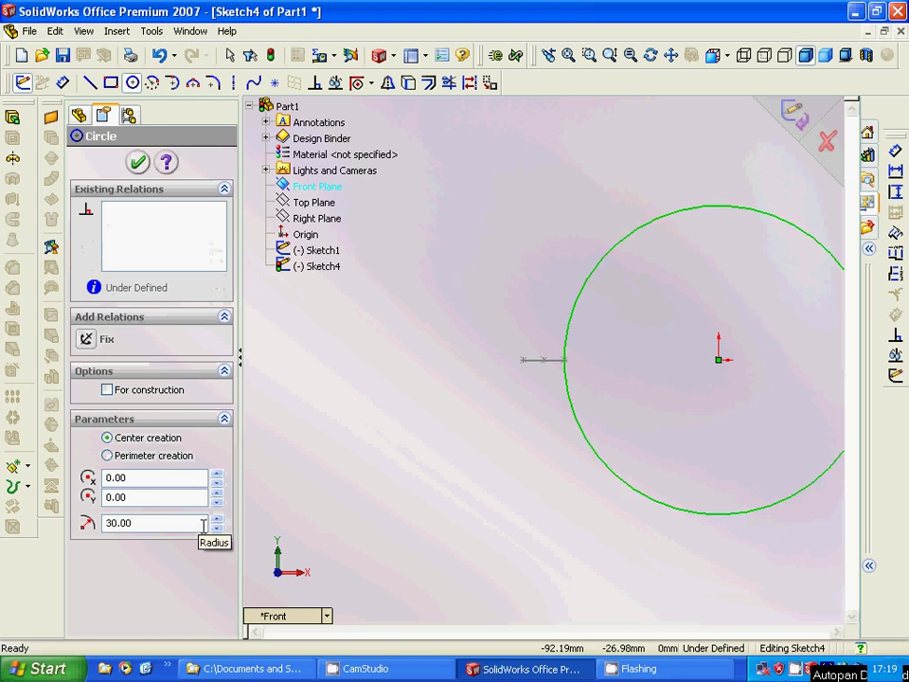
left_click(138, 163)
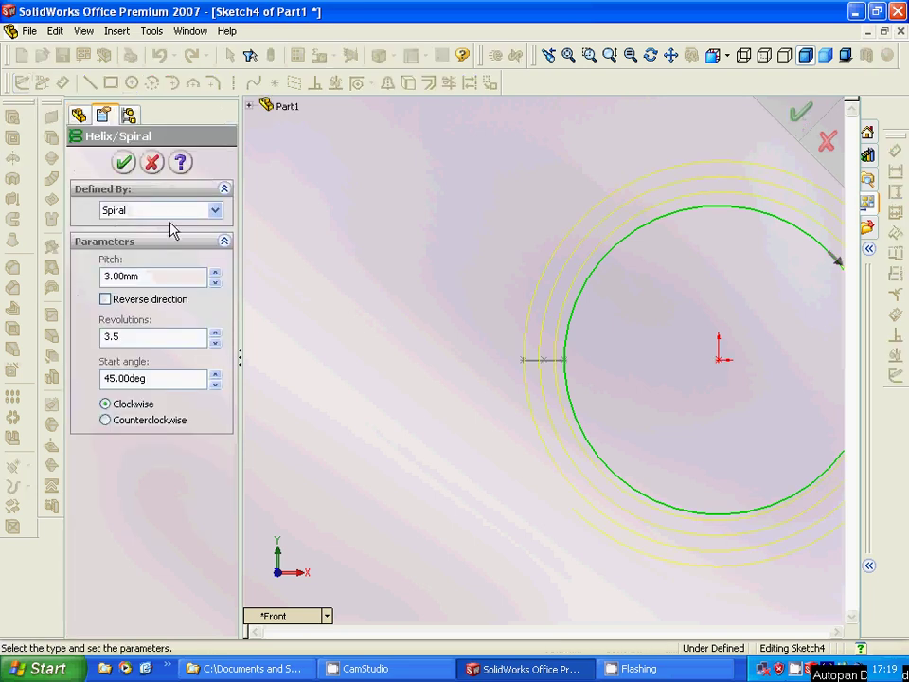
Define the helix by Pitch and Revolution with Variable Pitch
left_click(217, 212)
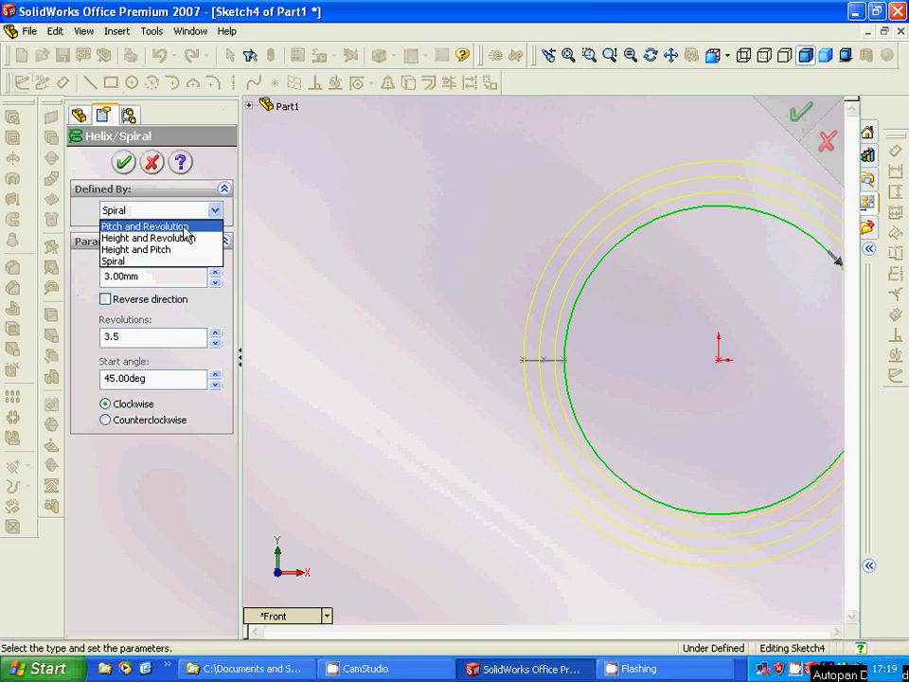
left_click(147, 226)
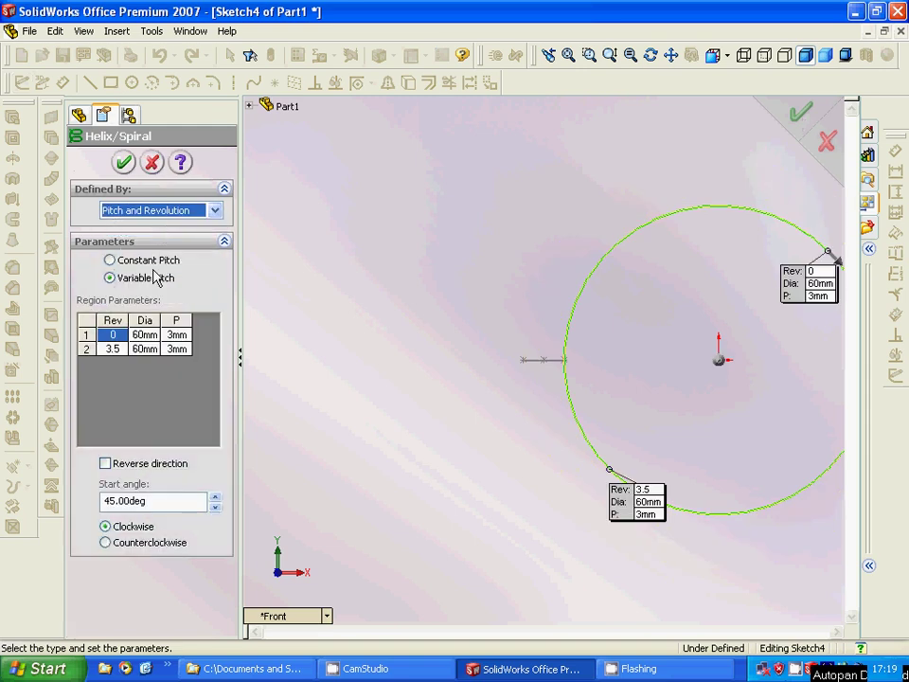
left_click(144, 269)
left_click(142, 264)
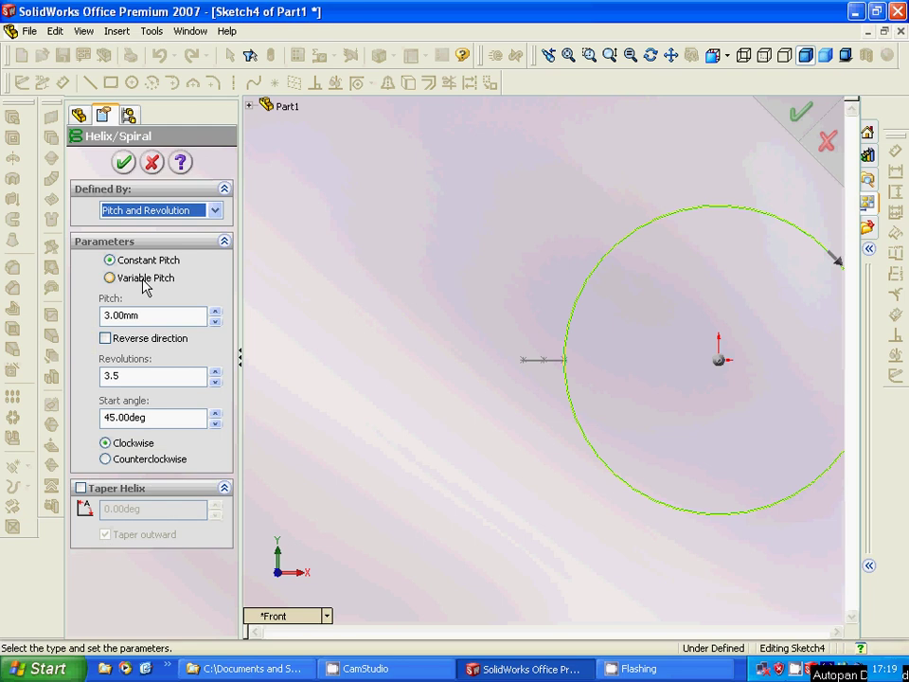
left_click(147, 281)
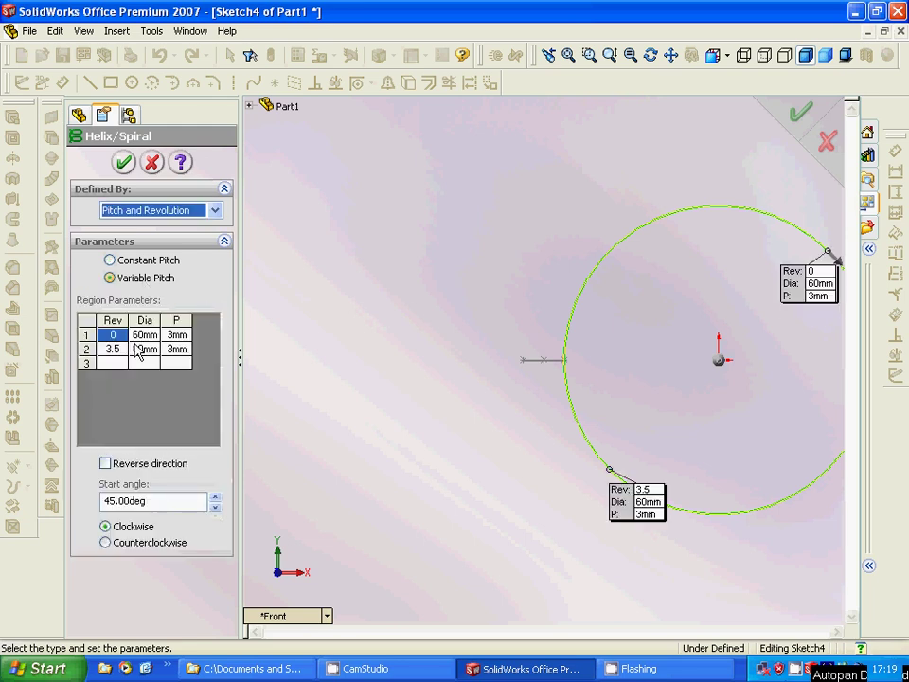
Set the second row's diameter to 20 mm and both rows' pitch to 10 mm
left_click(146, 336)
left_click(142, 348)
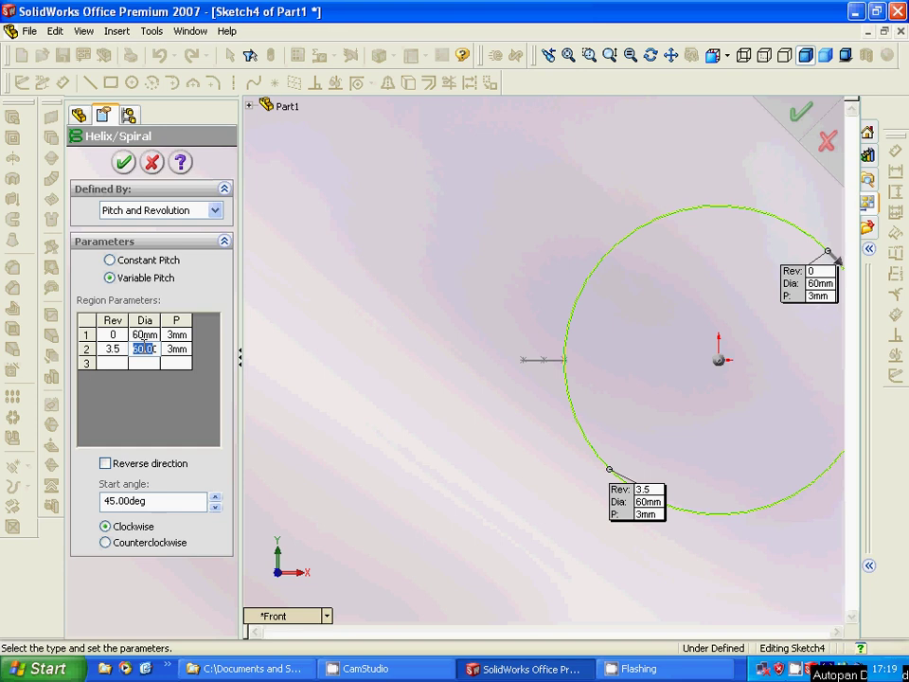
type("20")
left_click(177, 349)
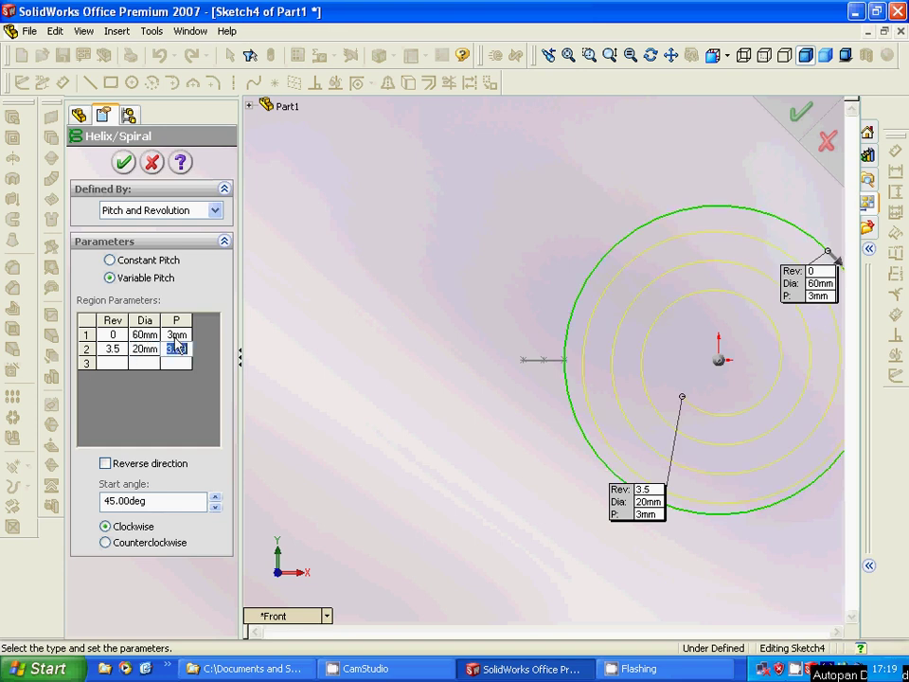
type("10")
left_click(182, 338)
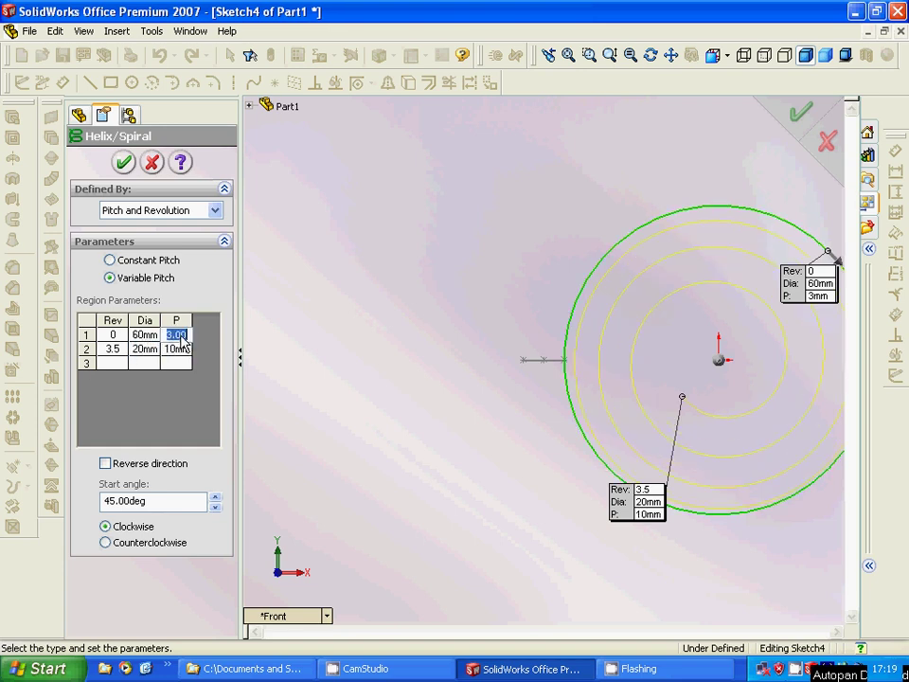
type("10")
key("Tab")
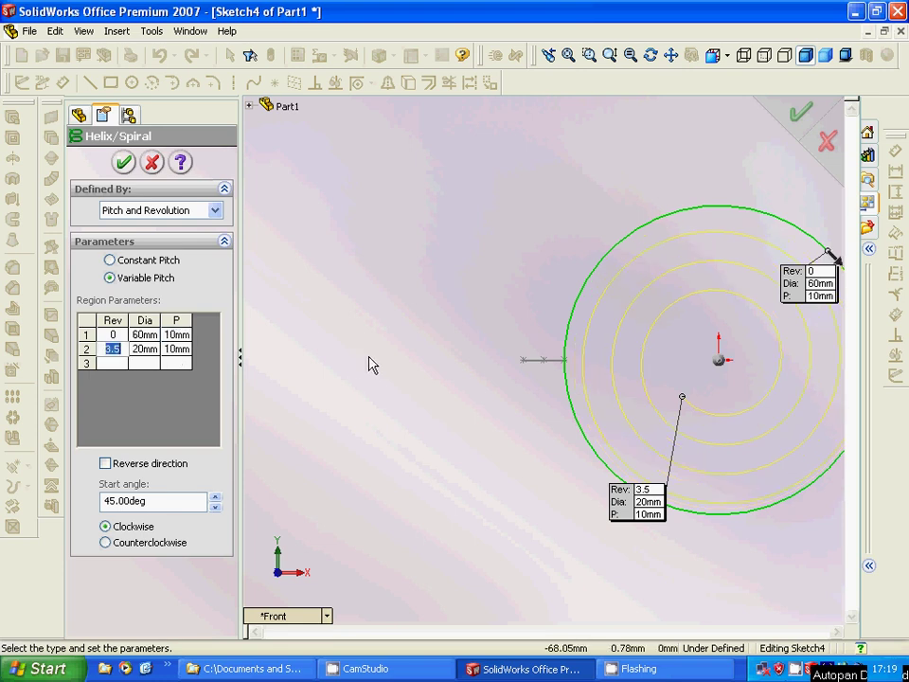
middle_click_drag(369, 365, 329, 250)
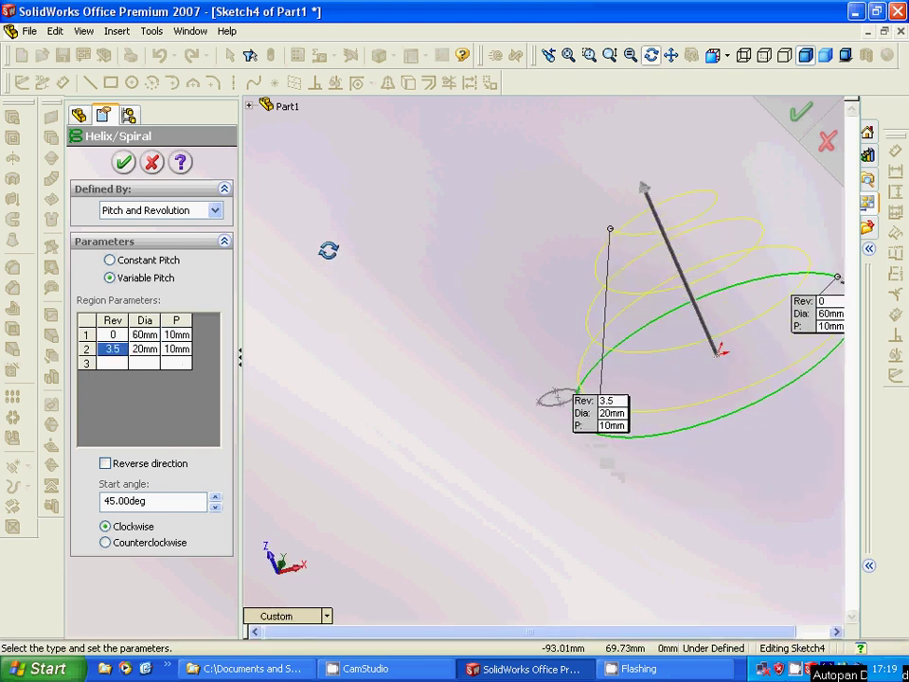
Set the second row to 5 revolutions, 20 mm diameter, 10 mm pitch, and accept the helix
right_click(118, 350)
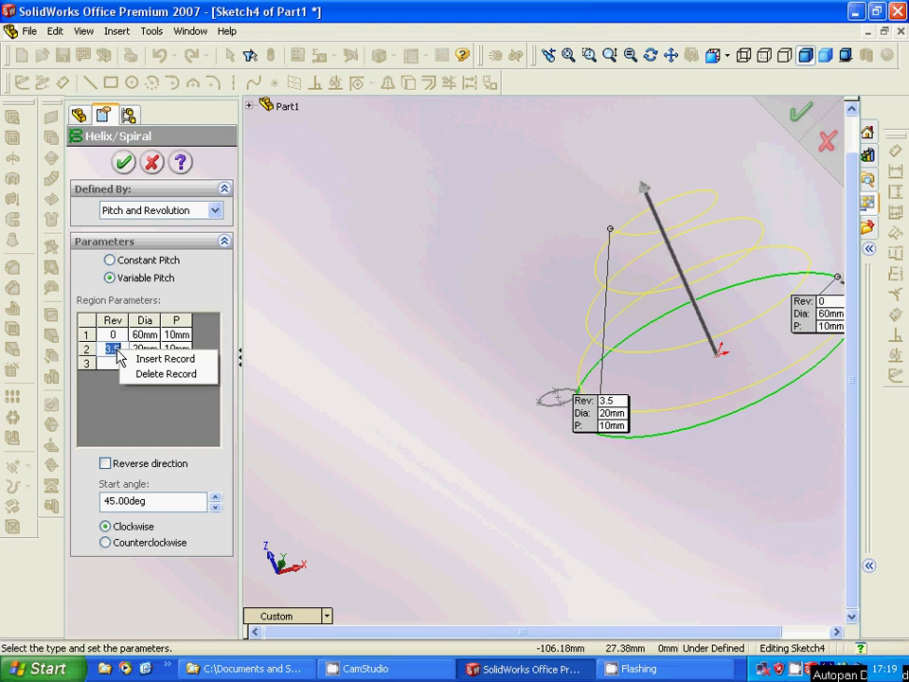
left_click(111, 396)
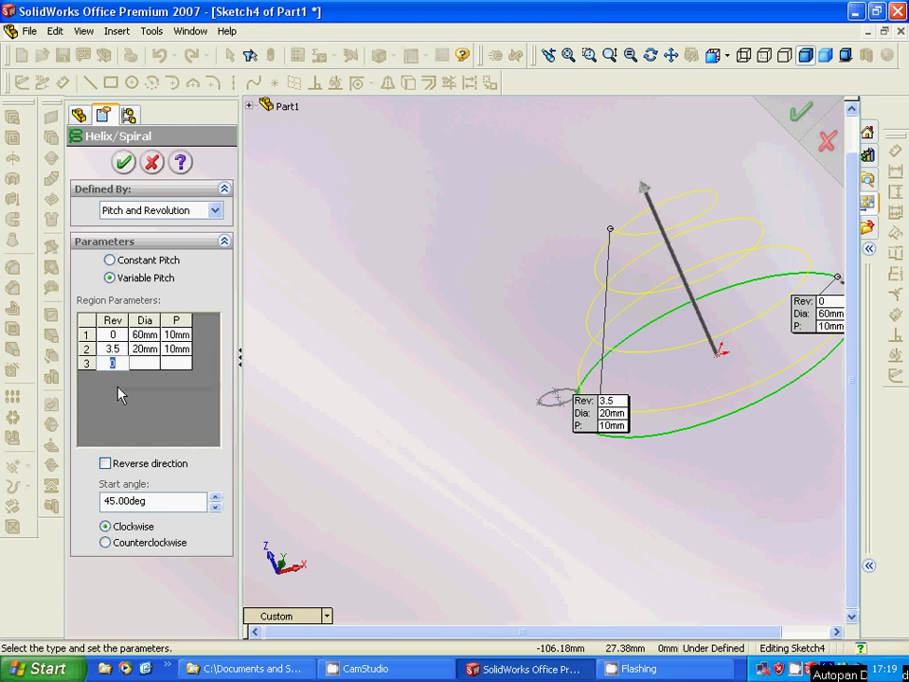
left_click(117, 352)
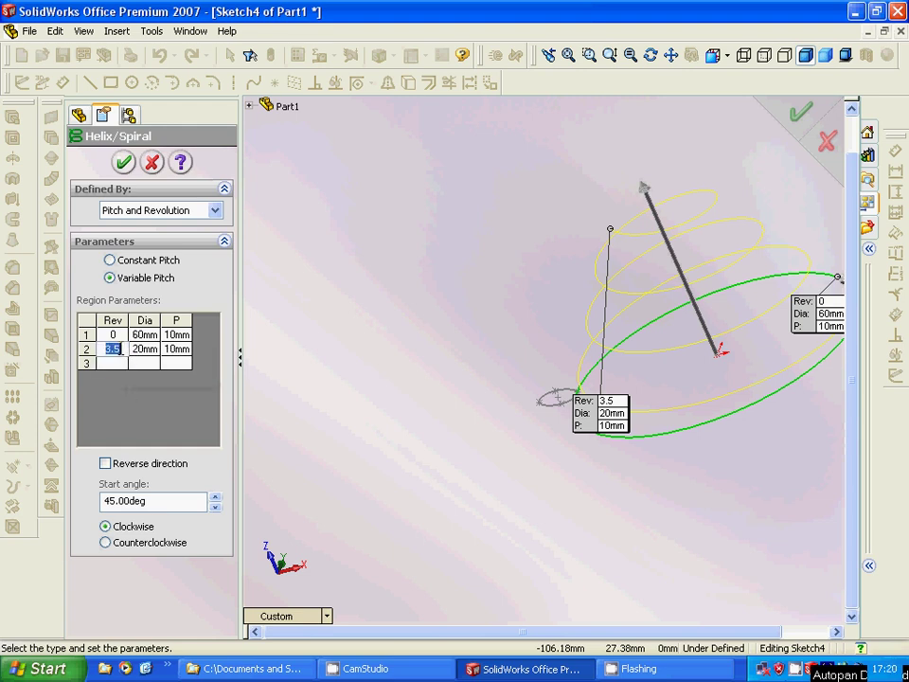
left_click_drag(123, 348, 104, 348)
type("5")
key("Tab")
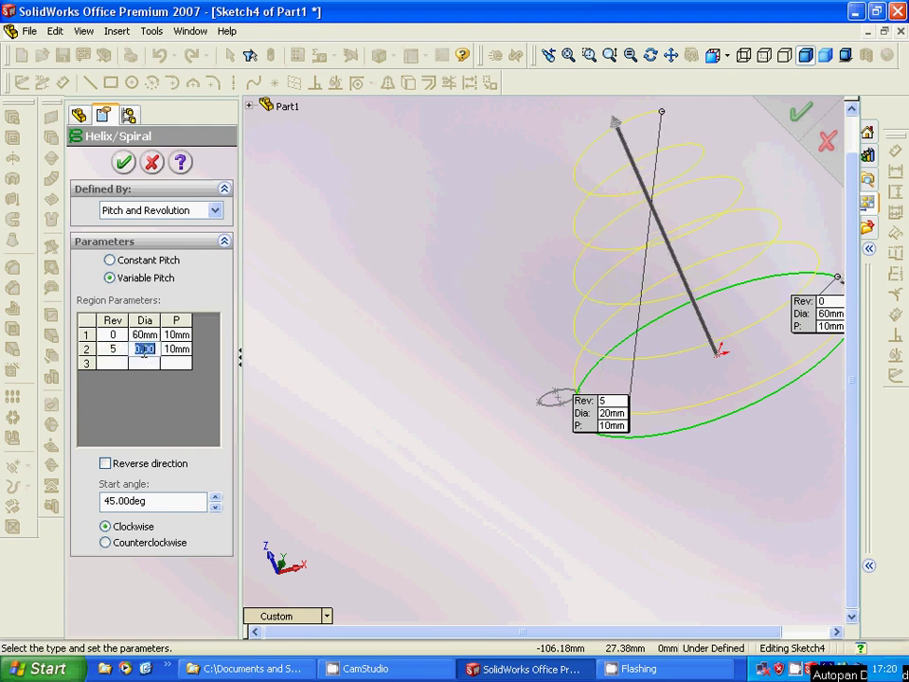
key("BackSpace")
key("Tab")
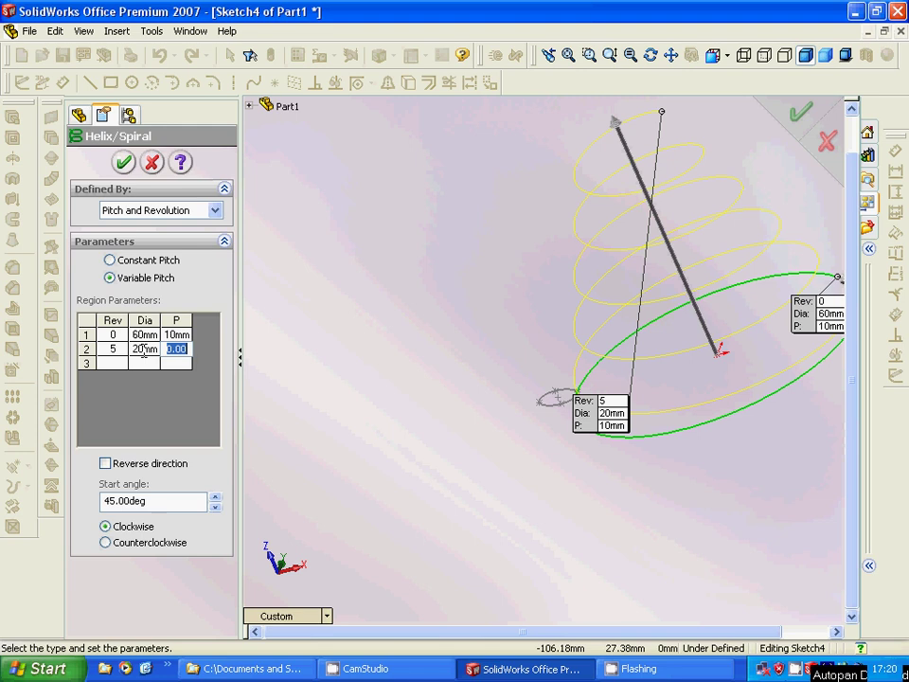
type("10")
key("Tab")
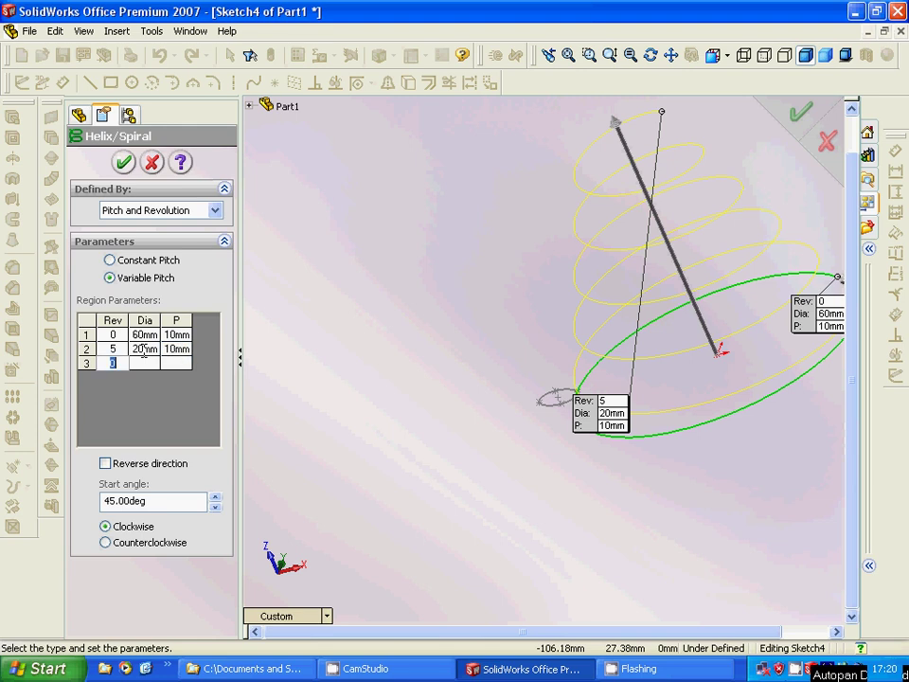
left_click(123, 162)
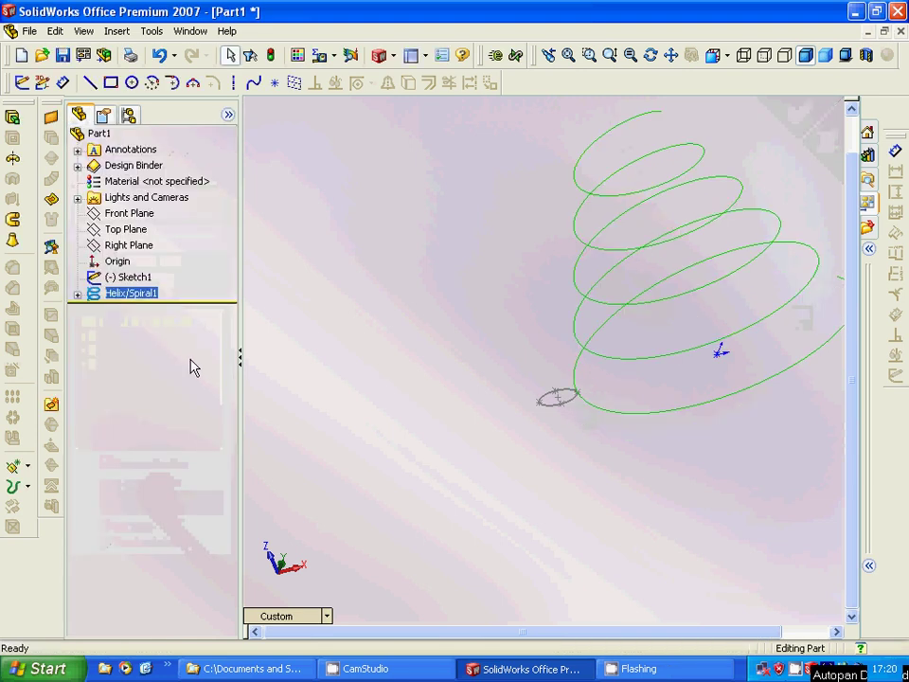
Start a sweep with Sketch1 as profile and Helix/Spiral1 as path
left_click(12, 219)
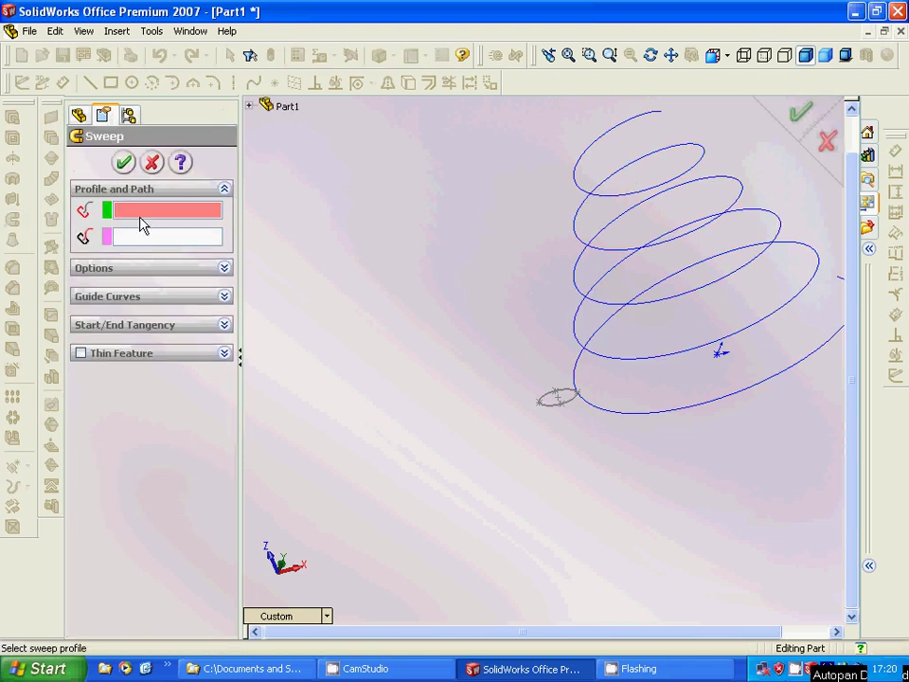
left_click(249, 106)
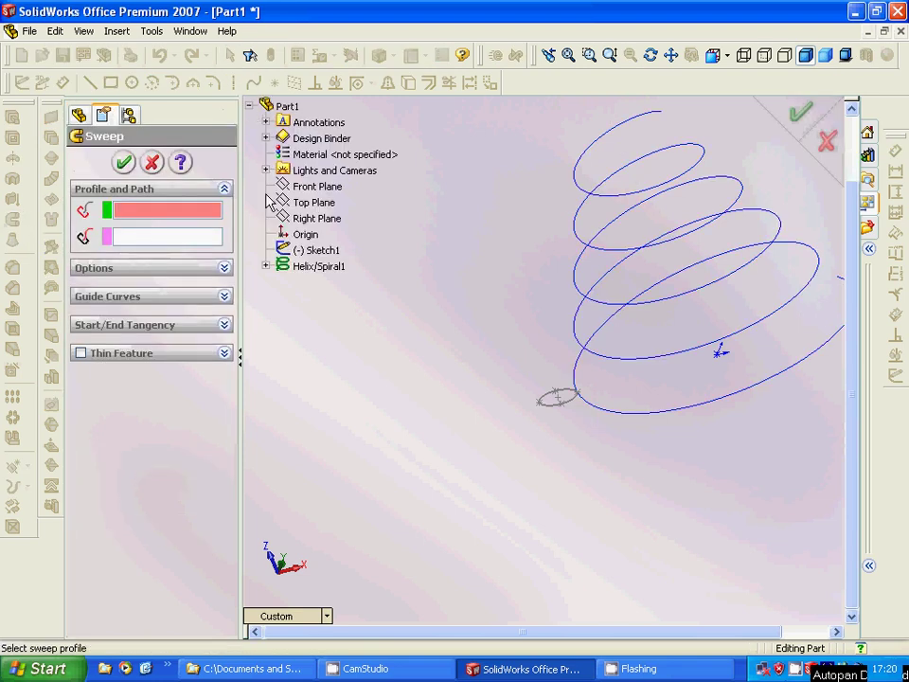
left_click(318, 251)
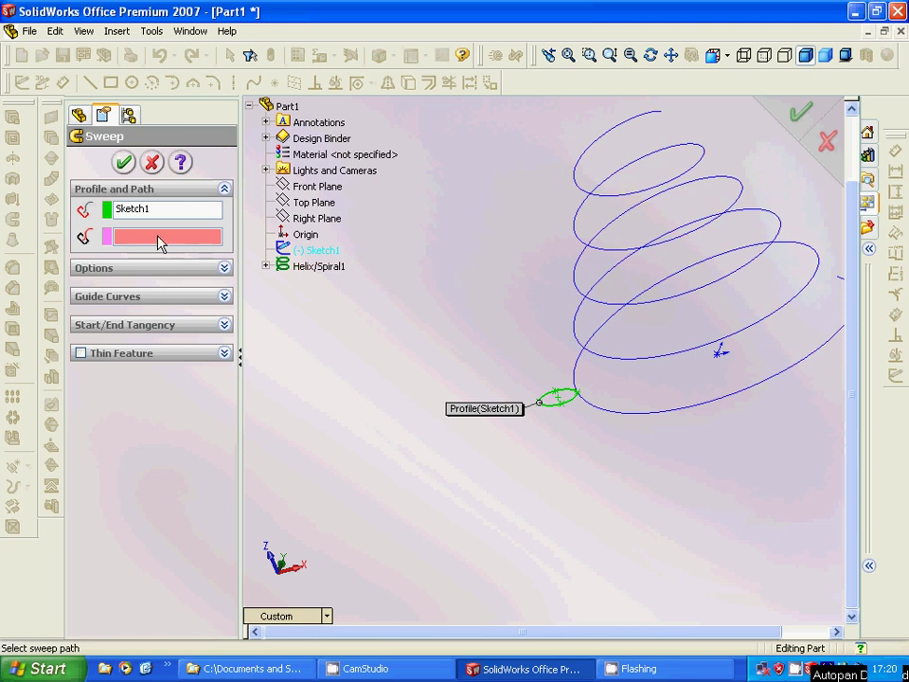
left_click(304, 267)
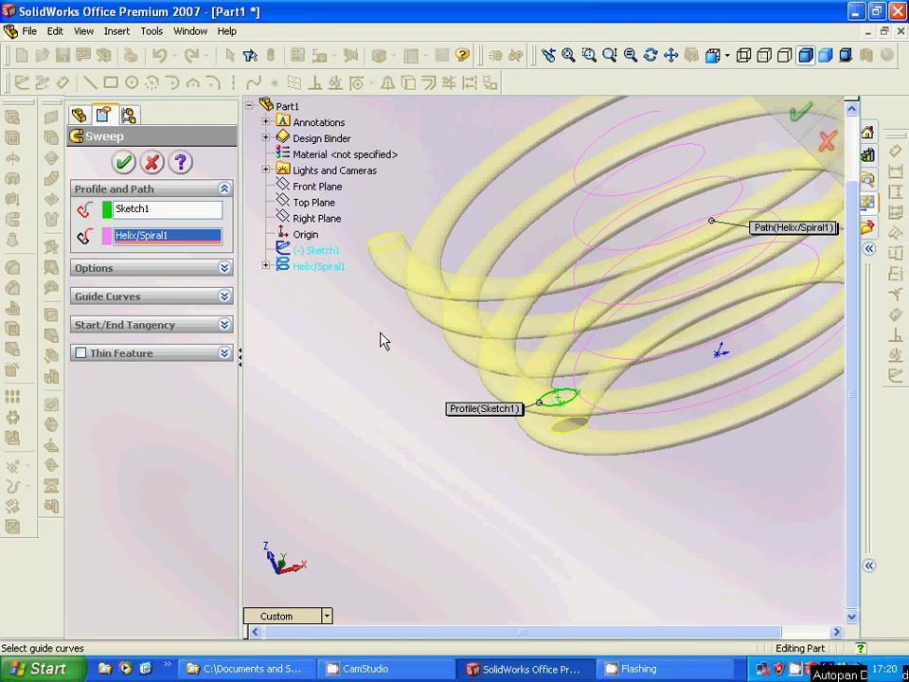
Review the sweep options, guide curves and tangency settings, then confirm Sweep1 and orbit it
left_click(225, 269)
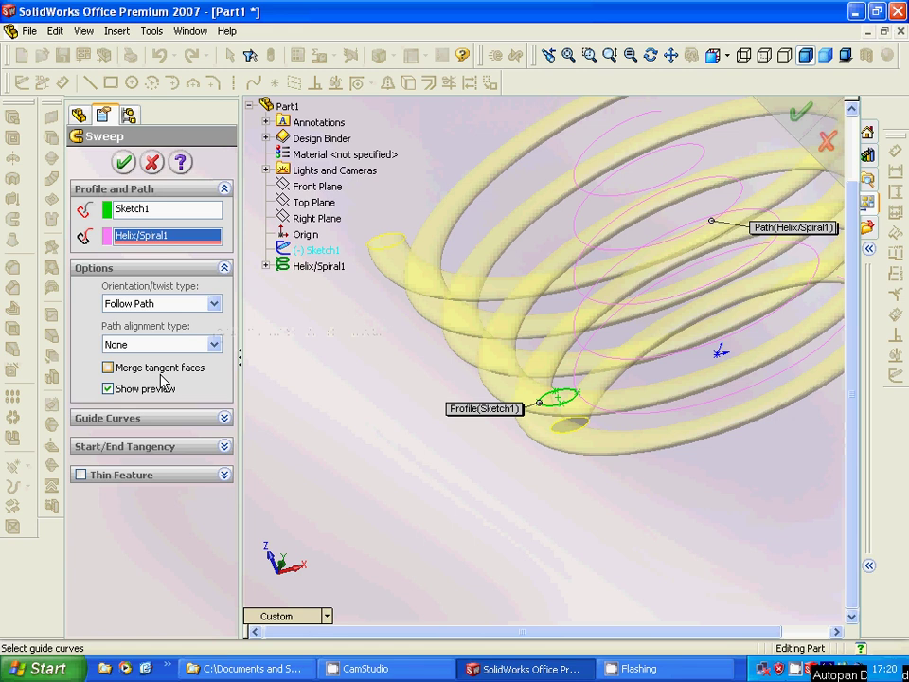
left_click(223, 417)
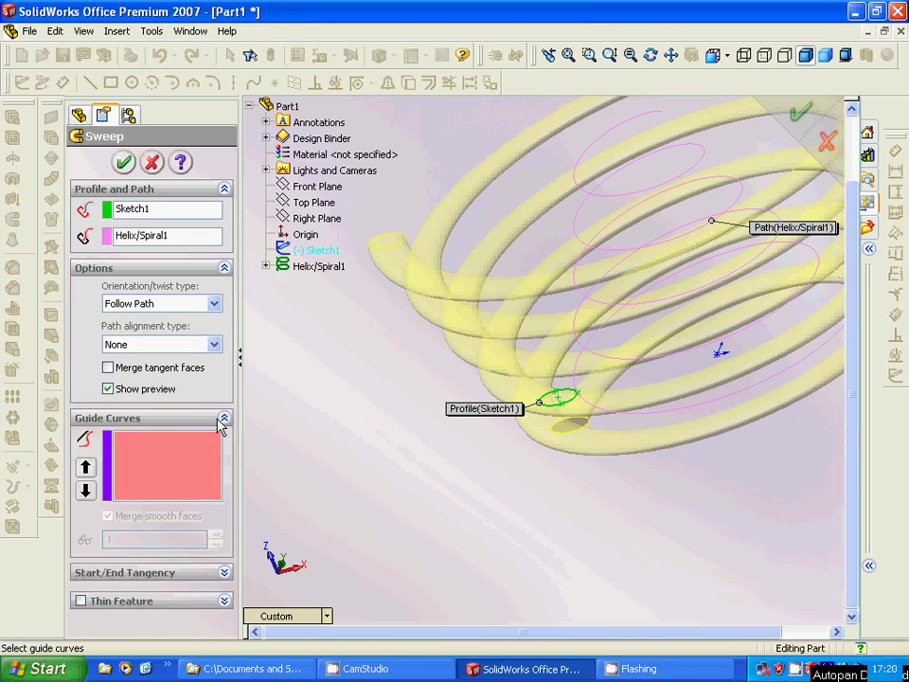
left_click(222, 423)
left_click(227, 450)
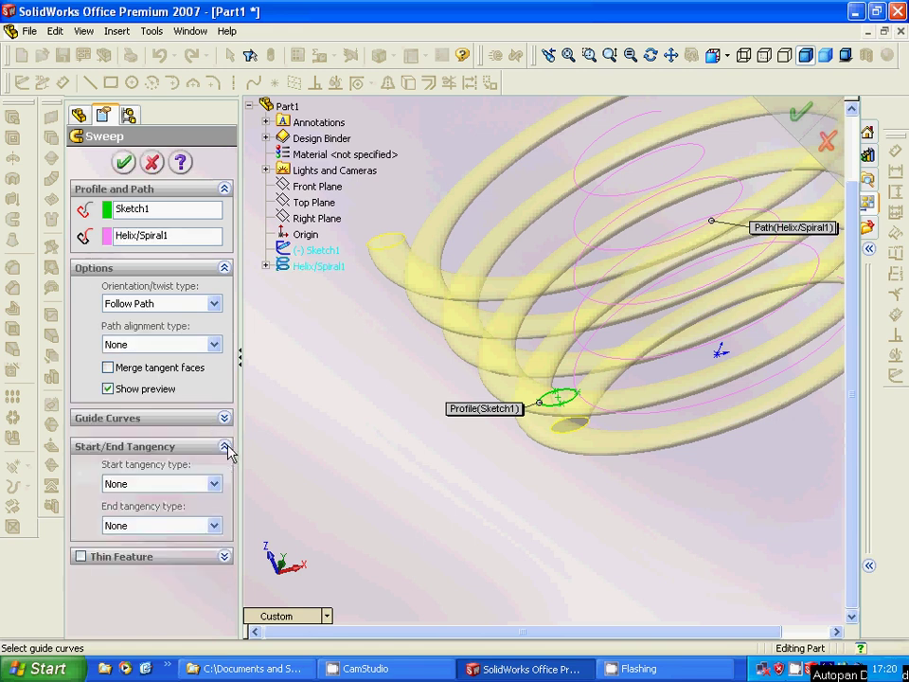
left_click(225, 447)
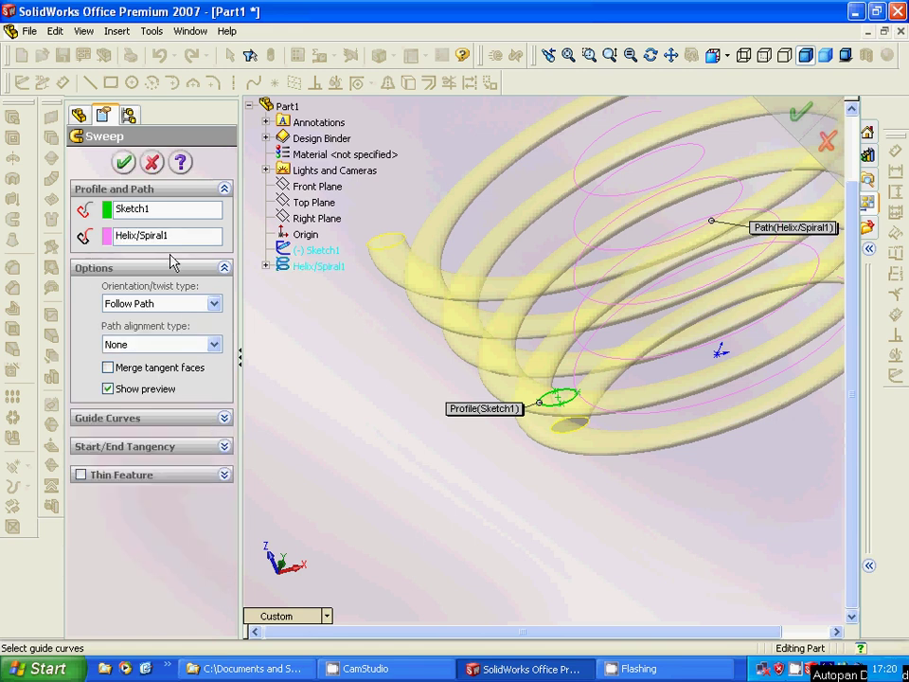
left_click(123, 159)
middle_click_drag(358, 415, 355, 378)
key("Escape")
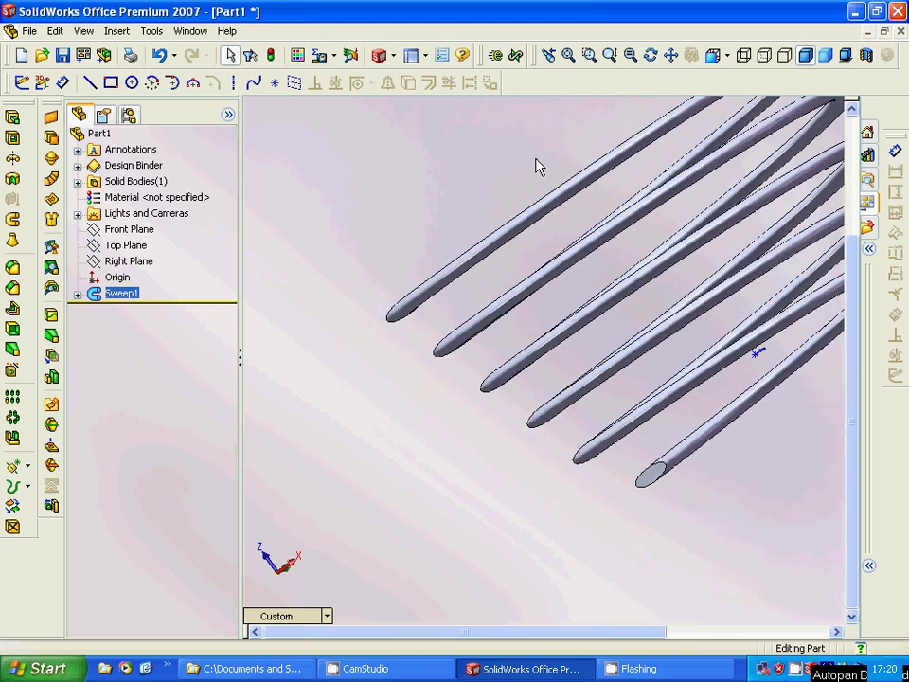
Switch to Isometric and edit Helix/Spiral1, entering a 325° start angle
left_click(726, 56)
left_click(755, 188)
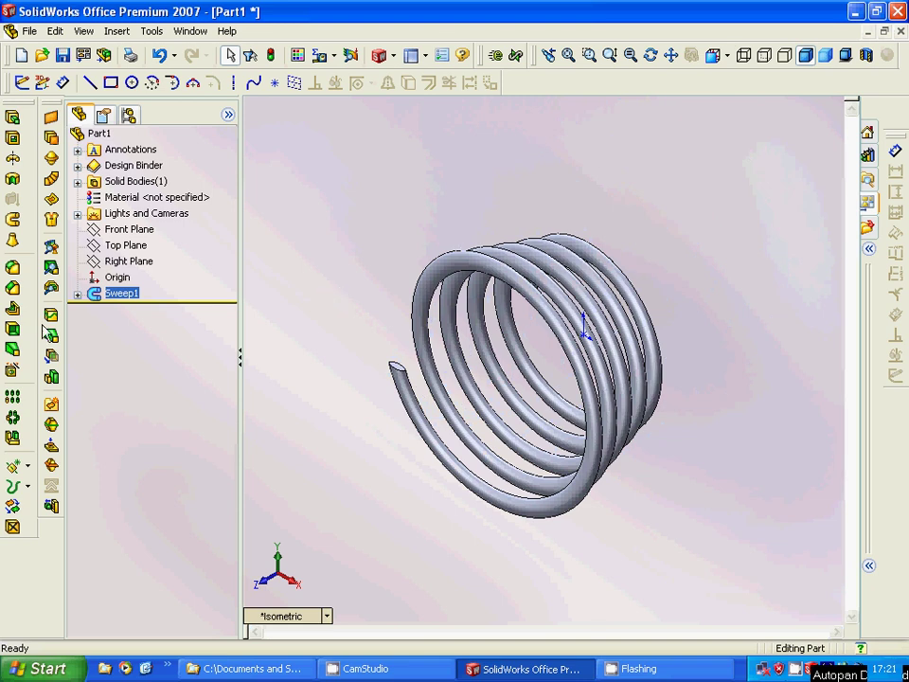
left_click(74, 301)
left_click(76, 296)
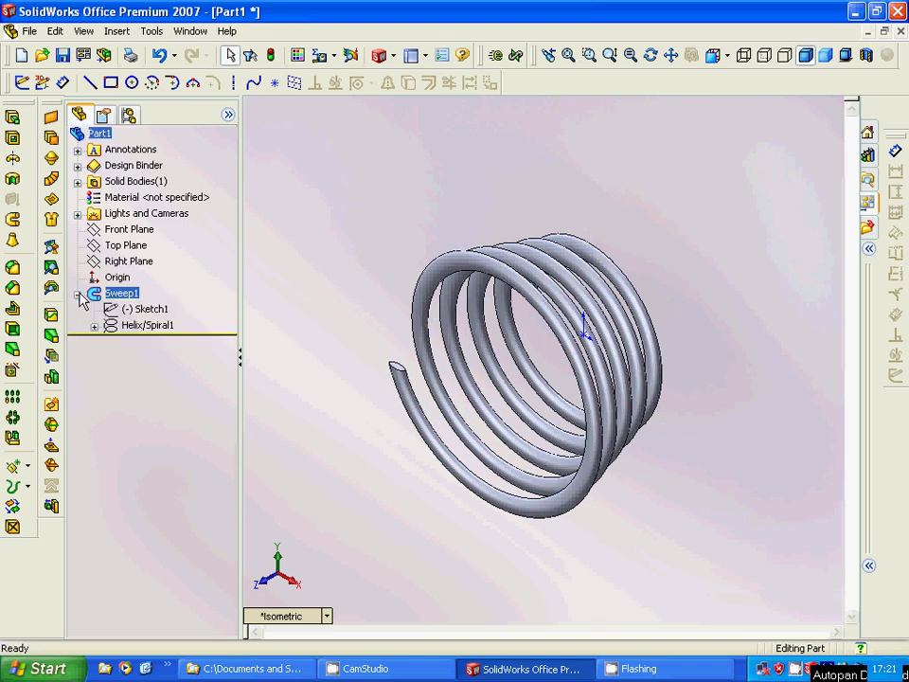
right_click(137, 330)
left_click(172, 351)
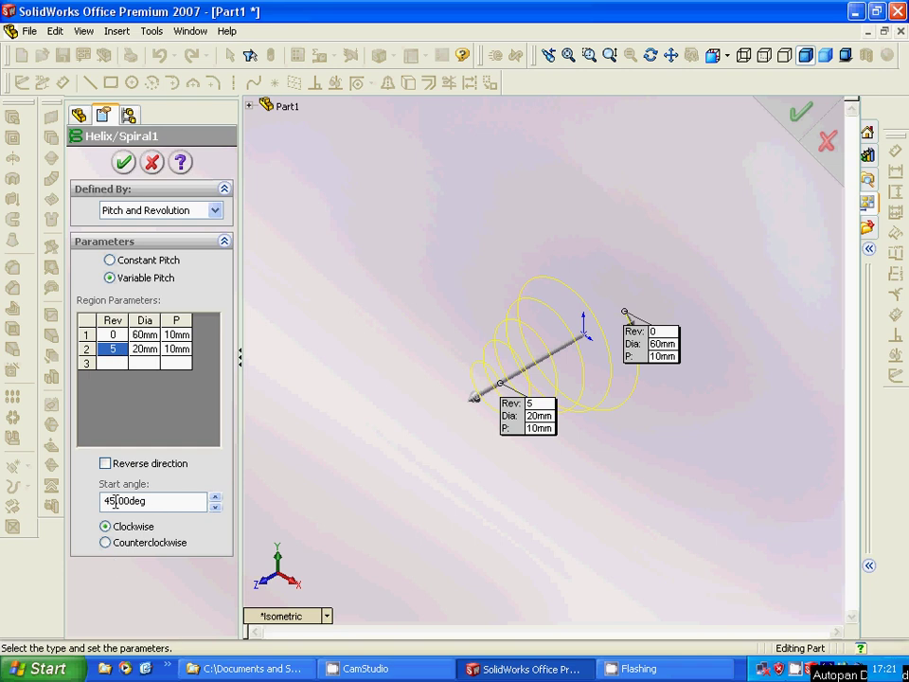
left_click_drag(115, 502, 105, 501)
type("325")
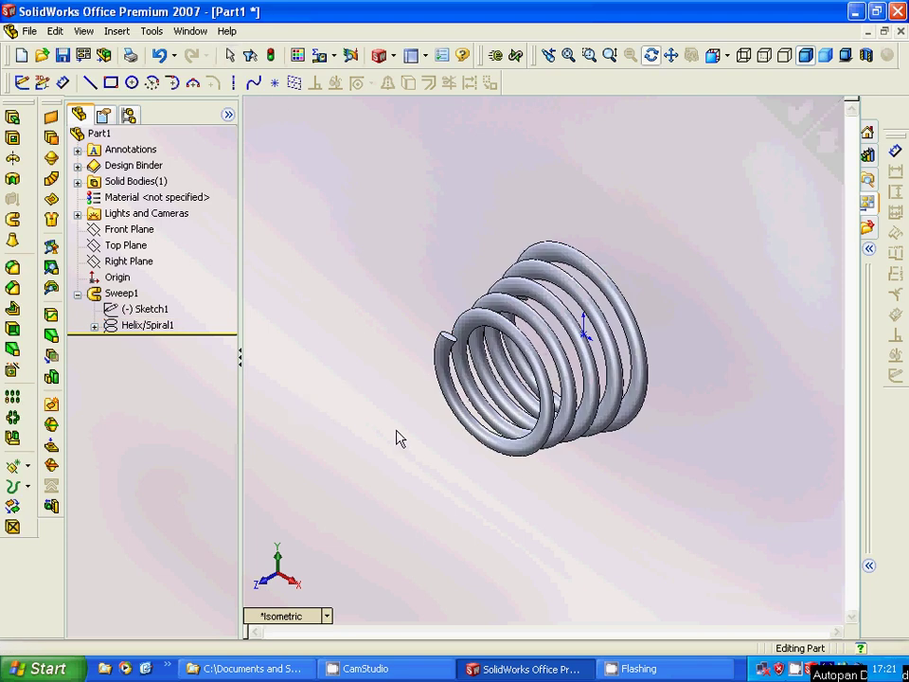
Orbit the spring, collapse Sweep1, then view it from the Front and then the Left
middle_click_drag(400, 437, 353, 365)
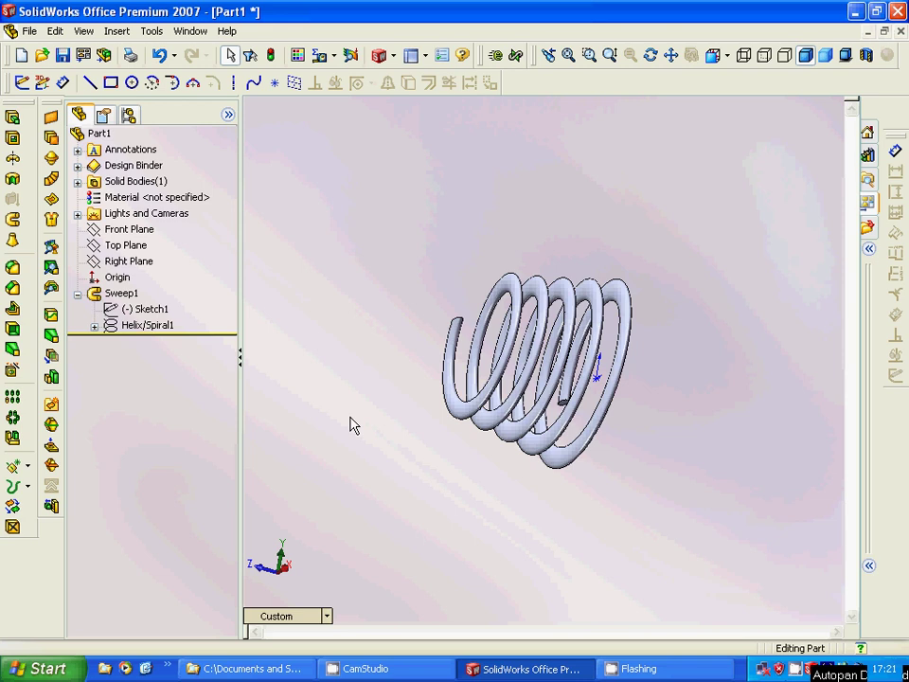
left_click(77, 293)
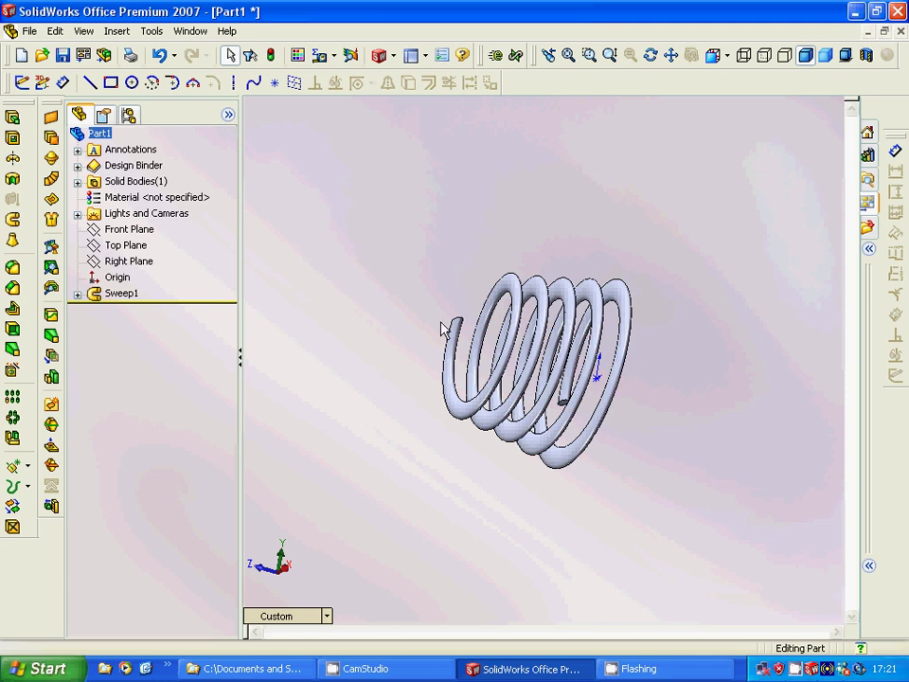
left_click(726, 56)
left_click(765, 87)
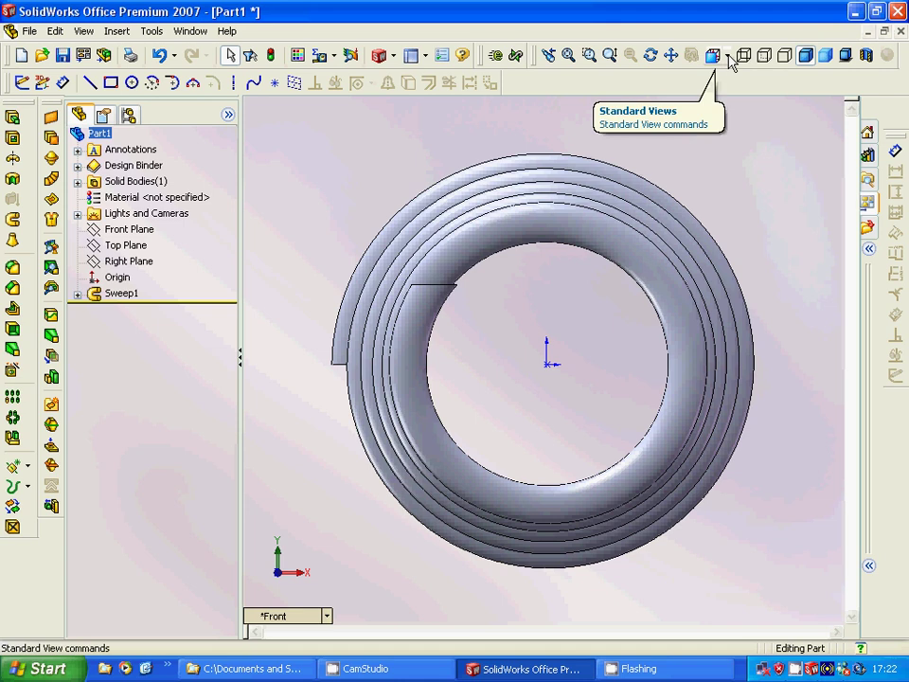
left_click(728, 58)
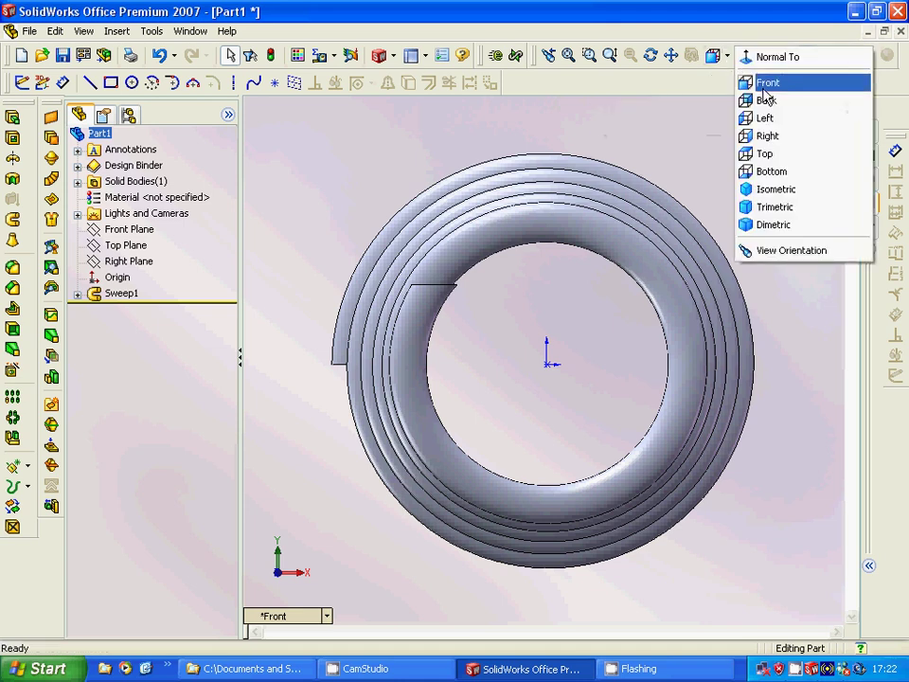
left_click(765, 120)
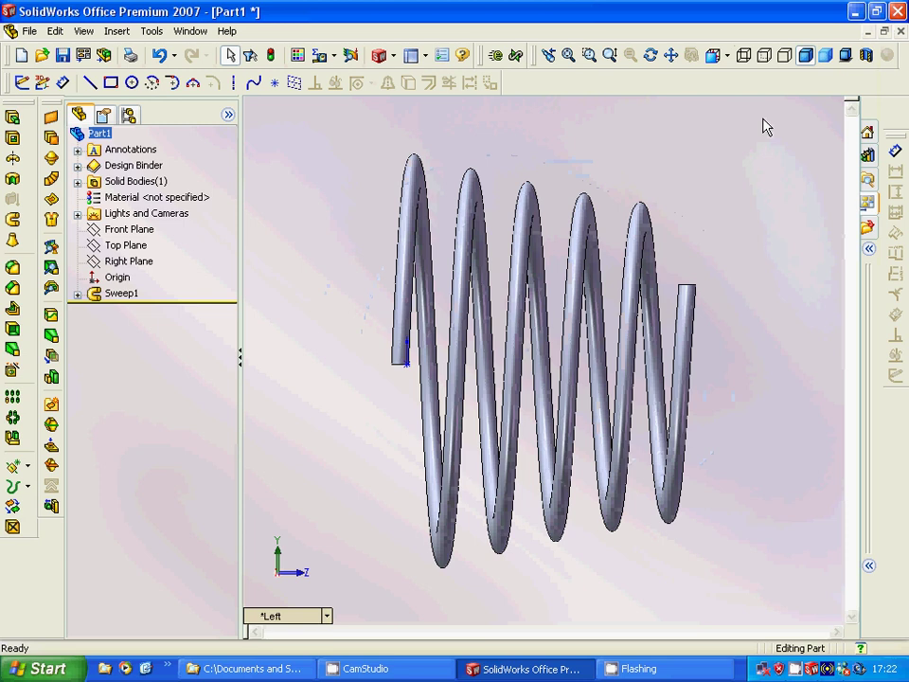
Sketch a closed four-line tapered profile on the Right Plane and start a revolve
left_click(130, 268)
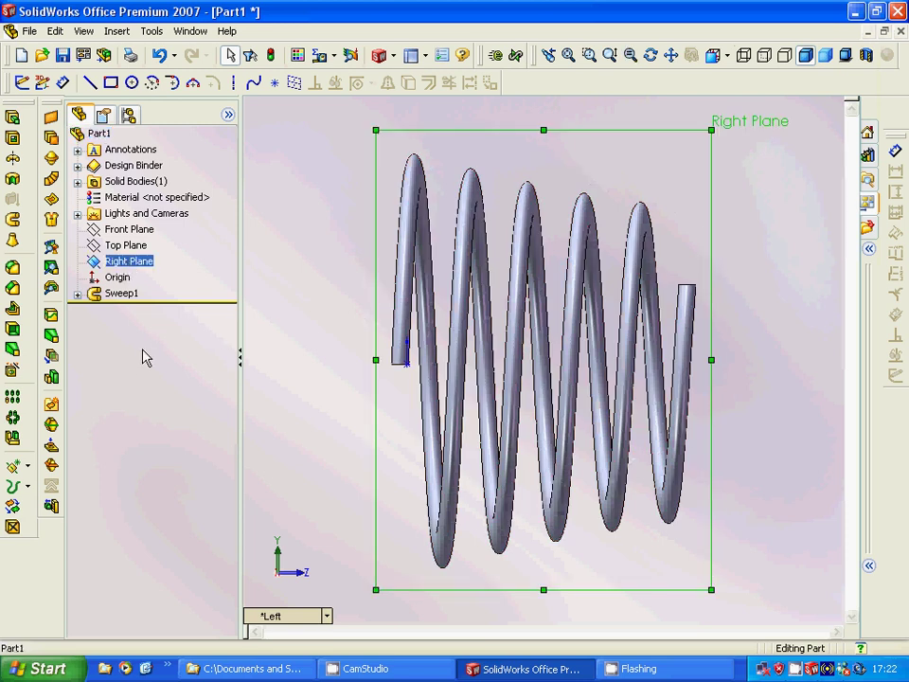
left_click(20, 83)
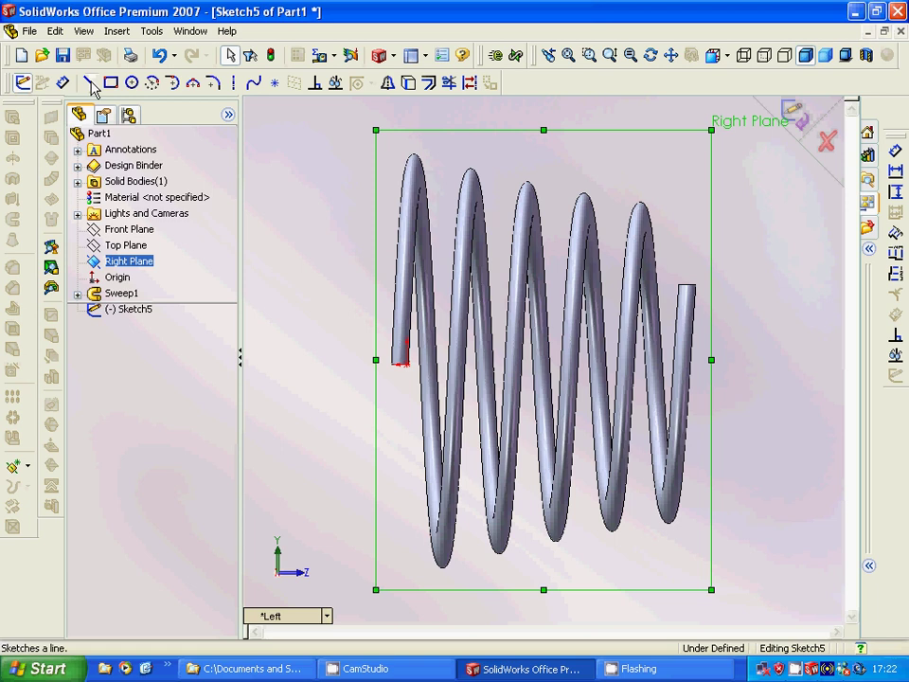
left_click(90, 83)
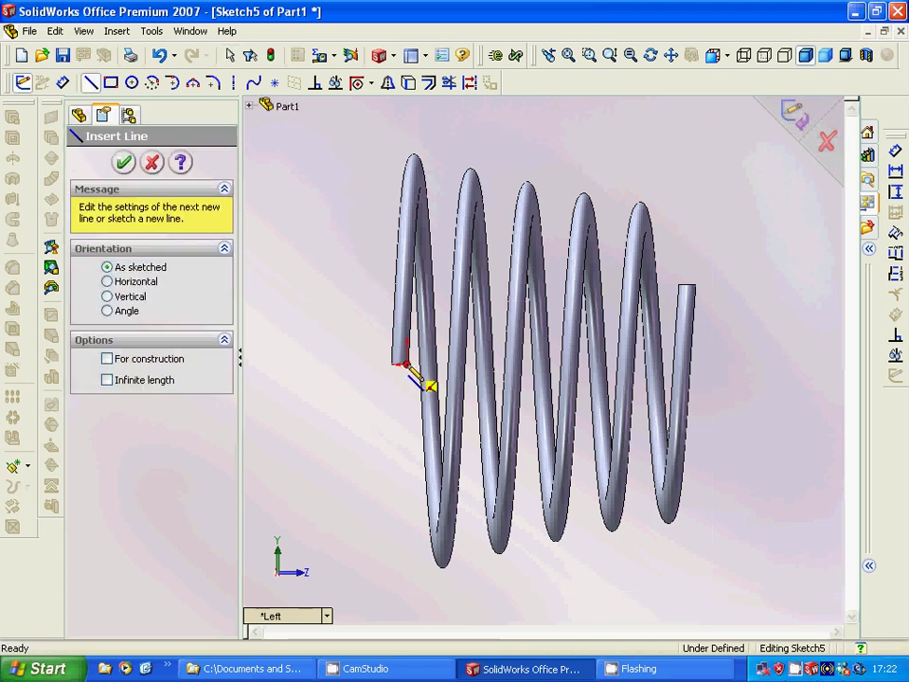
left_click(406, 364)
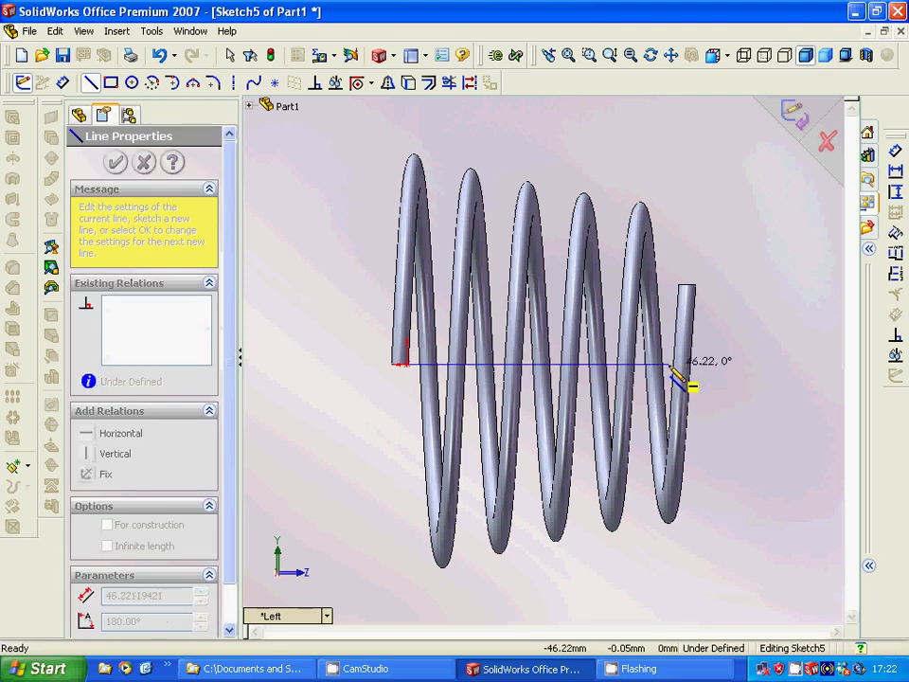
left_click(671, 366)
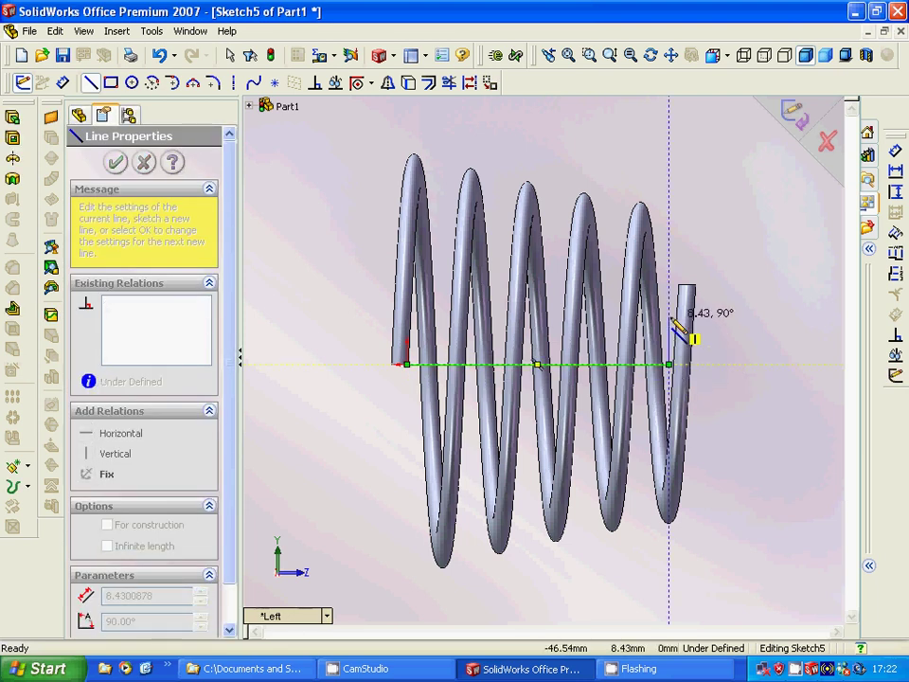
left_click(671, 395)
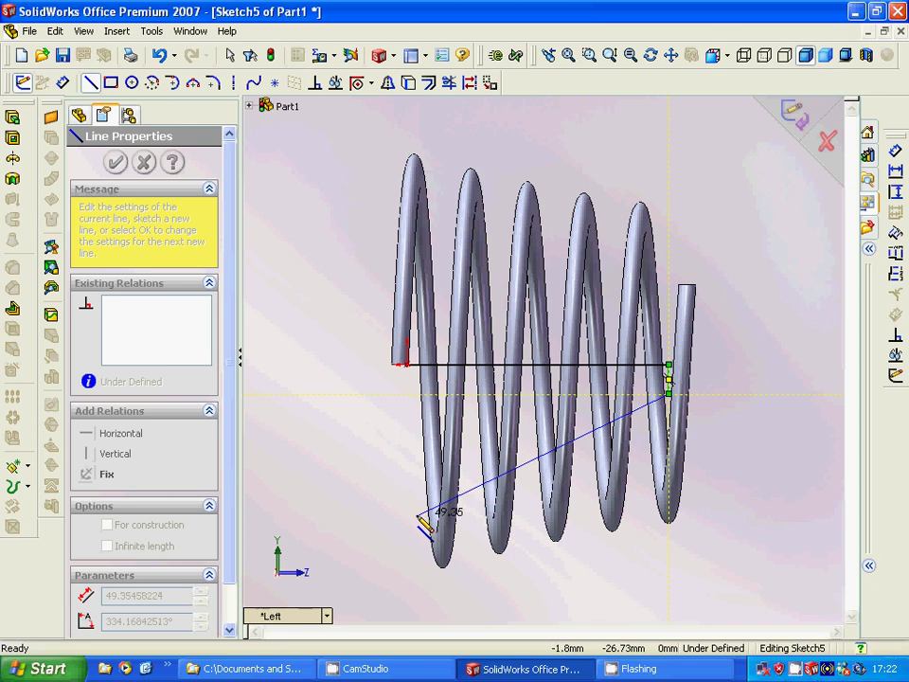
left_click(407, 515)
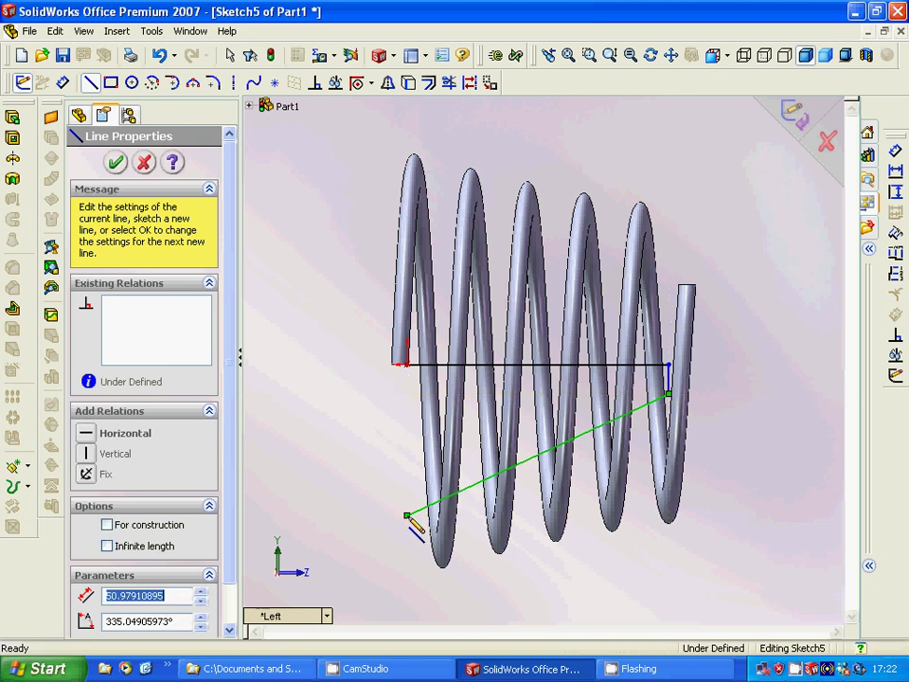
left_click(415, 371)
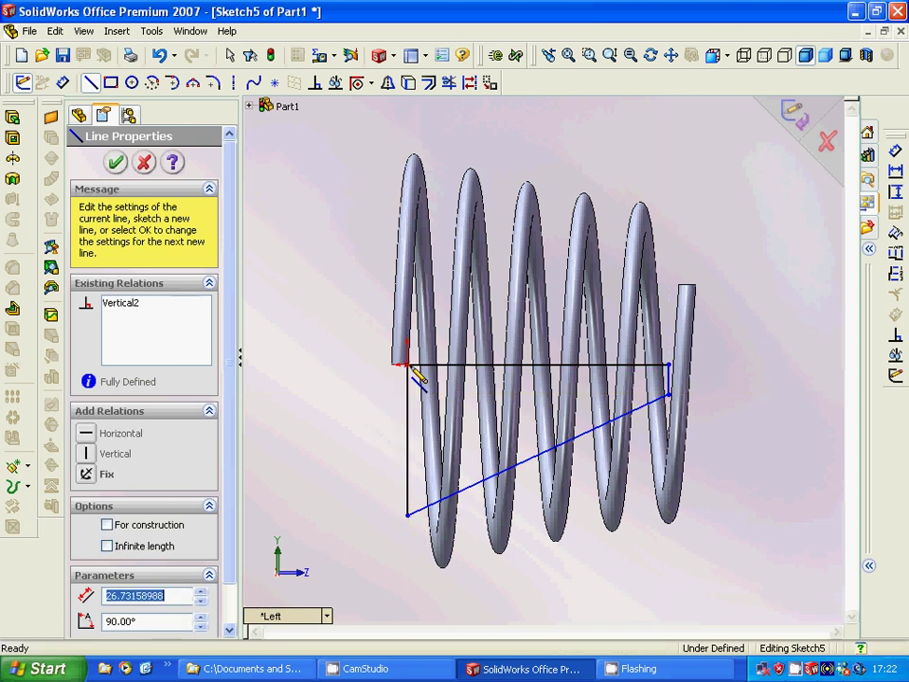
left_click(114, 162)
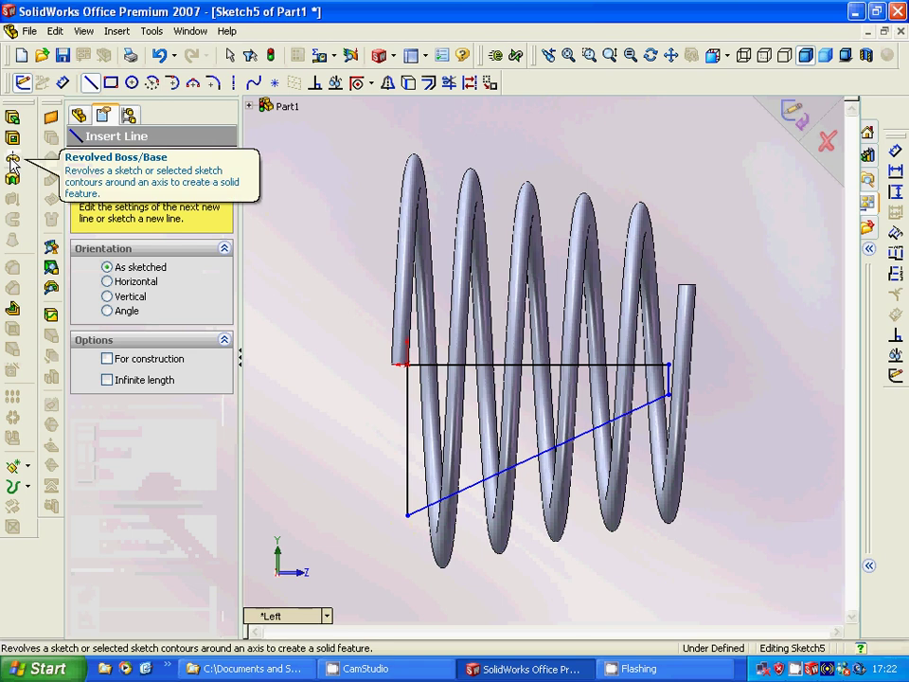
left_click(12, 158)
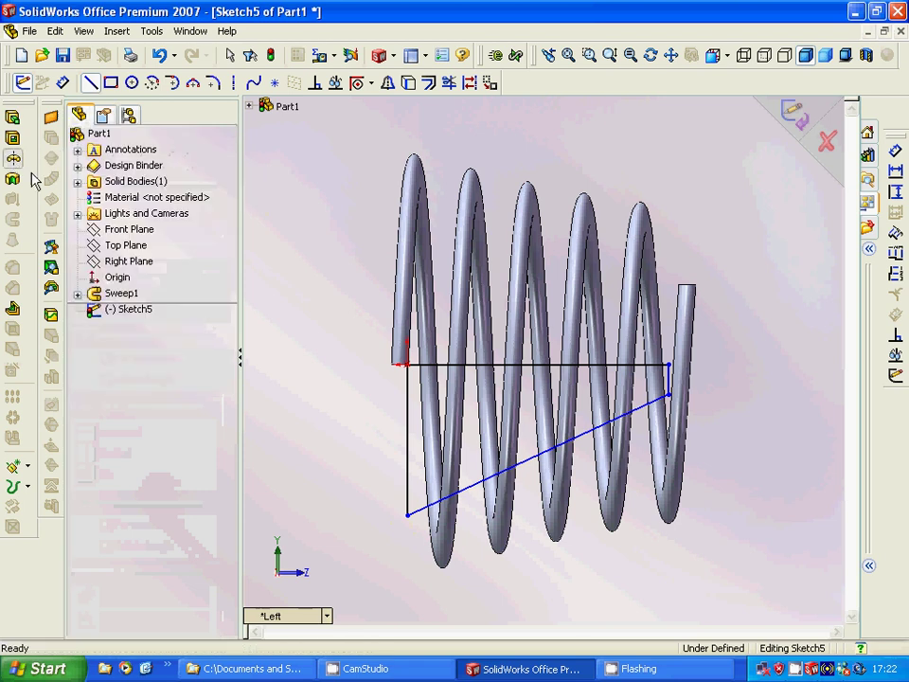
Revolve the tapered sketch 360° about its horizontal line to create the solid cone Revolve1
left_click(487, 365)
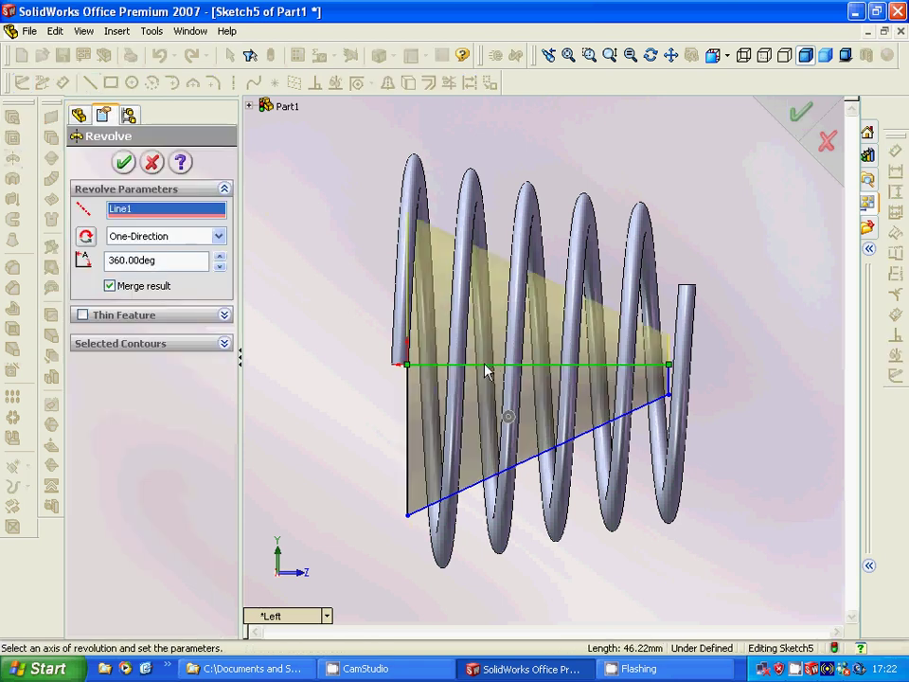
left_click(124, 161)
middle_click_drag(335, 385, 347, 341)
left_click(27, 466)
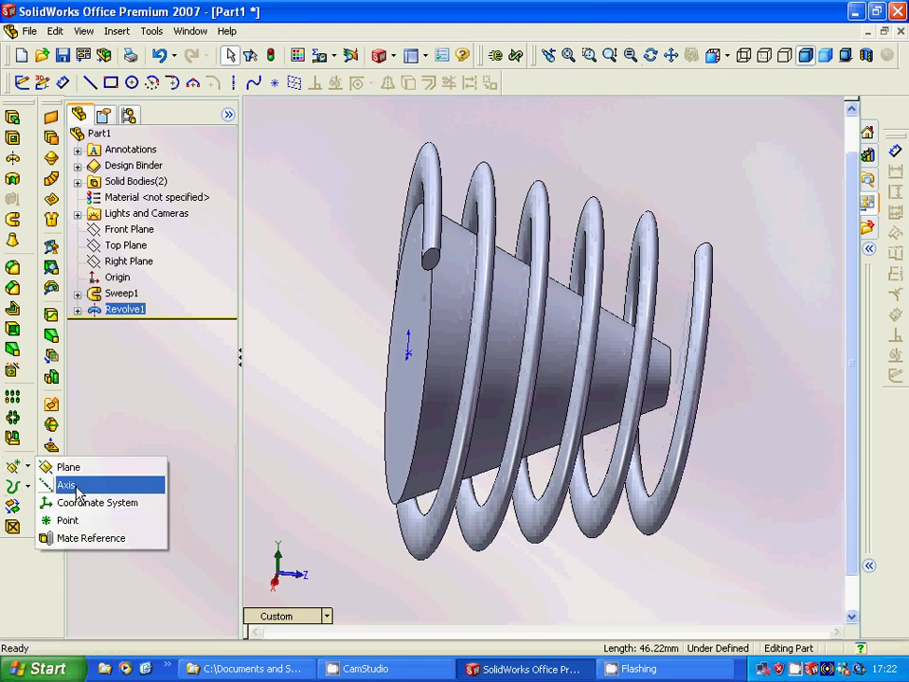
Create reference axis Axis1 through the origin and the cone's small end face
left_click(79, 485)
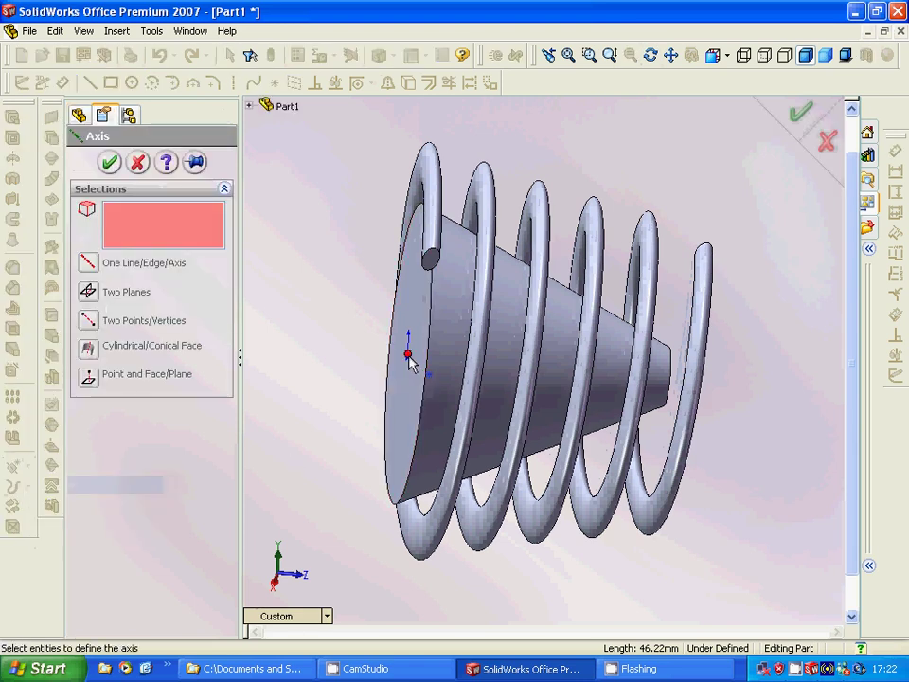
left_click(408, 355)
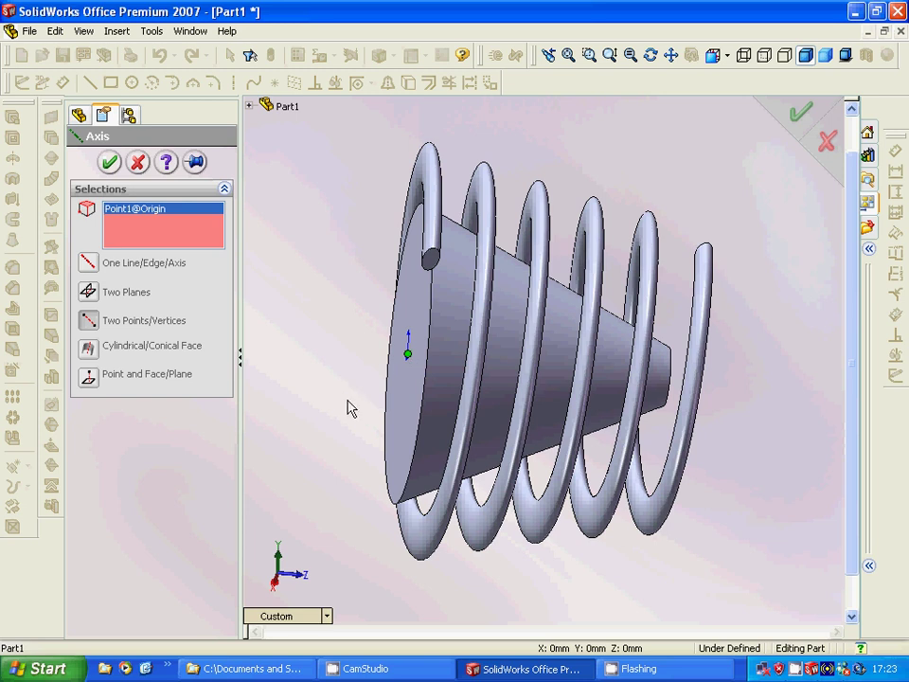
middle_click_drag(350, 408, 299, 405)
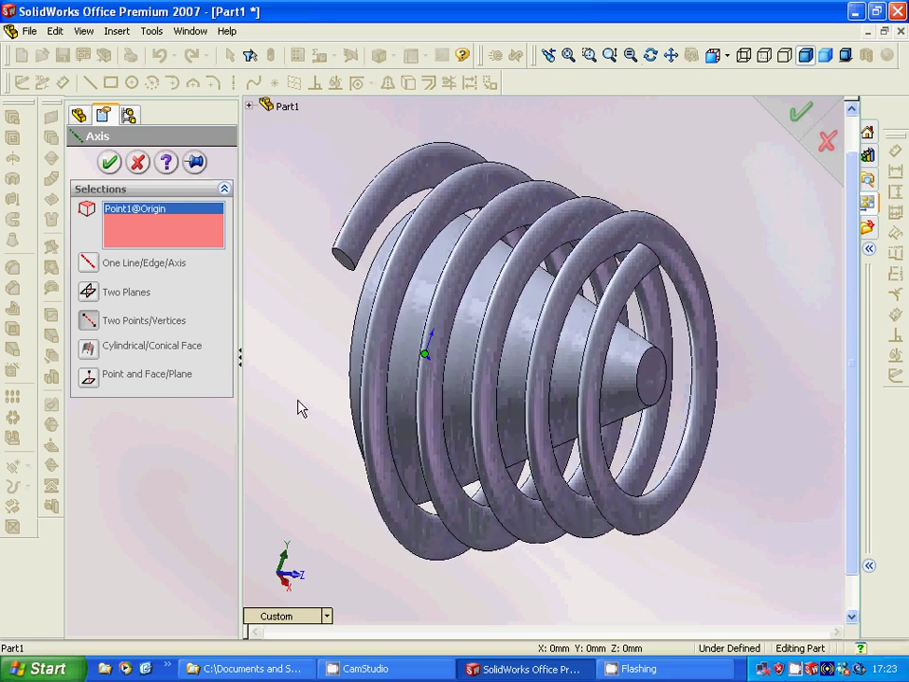
left_click(650, 381)
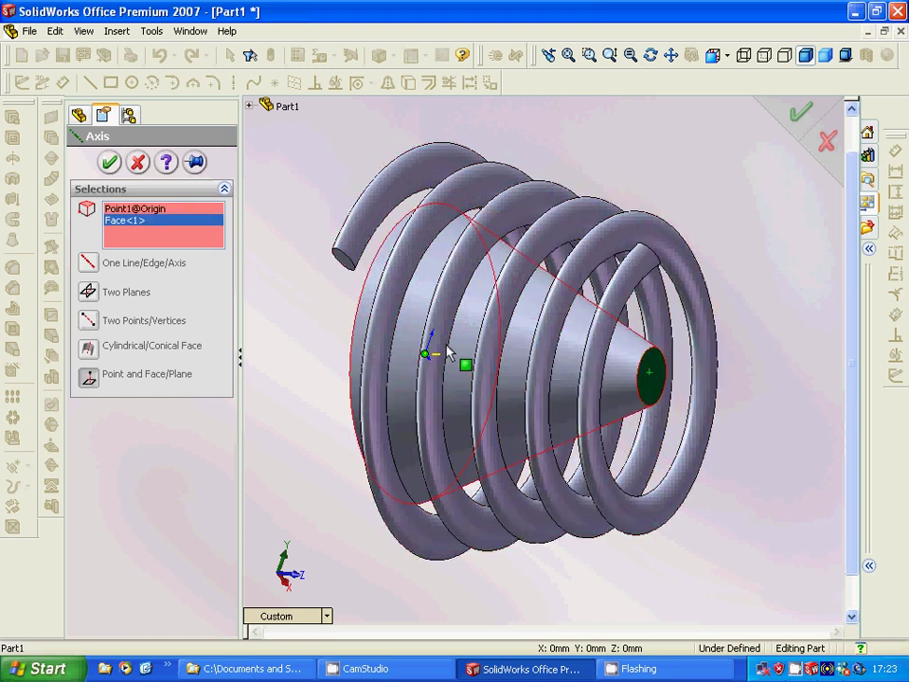
left_click(110, 162)
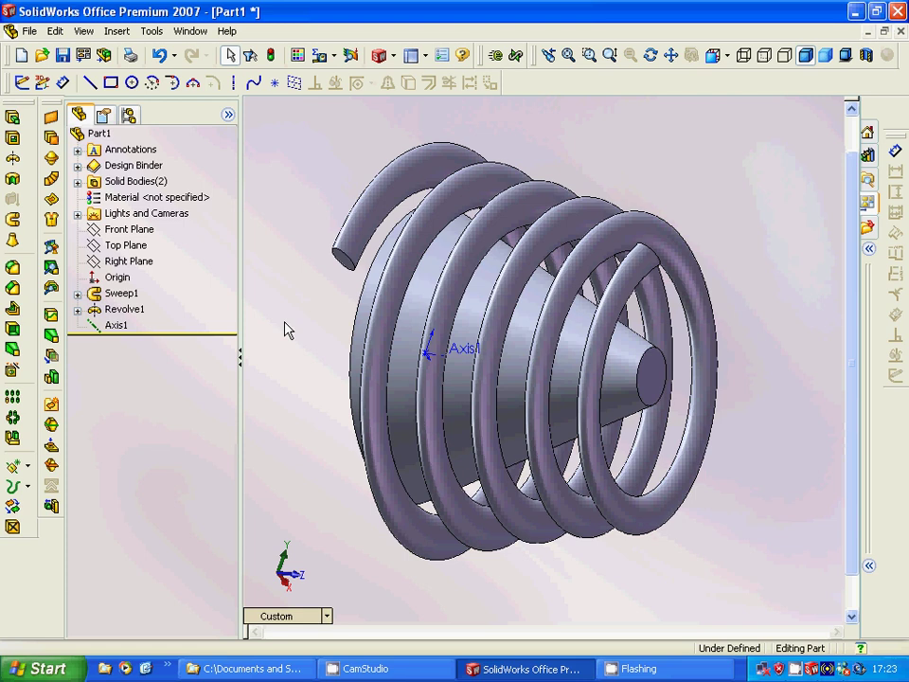
left_click(14, 418)
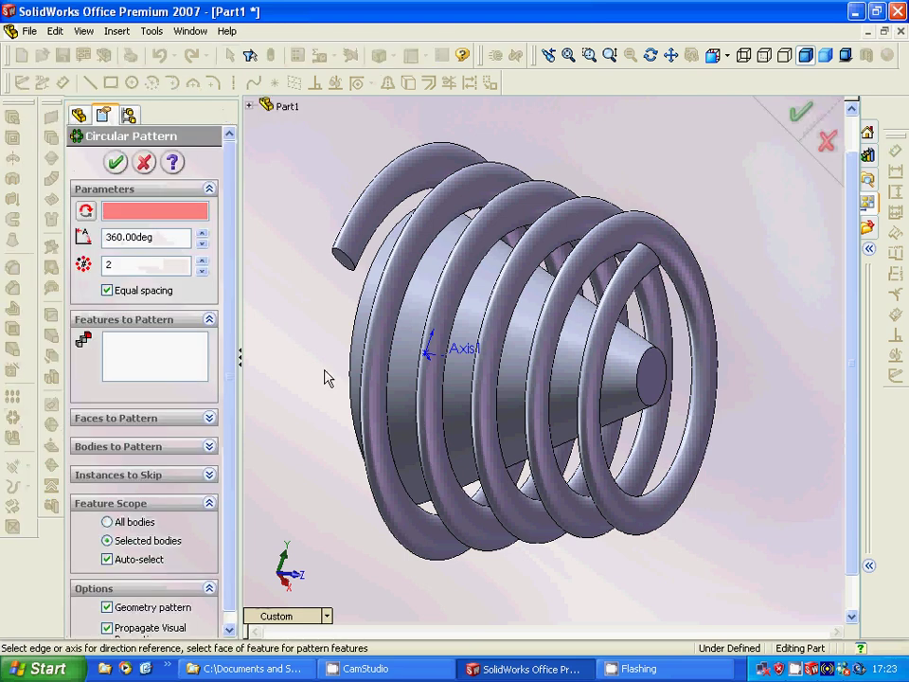
left_click(429, 351)
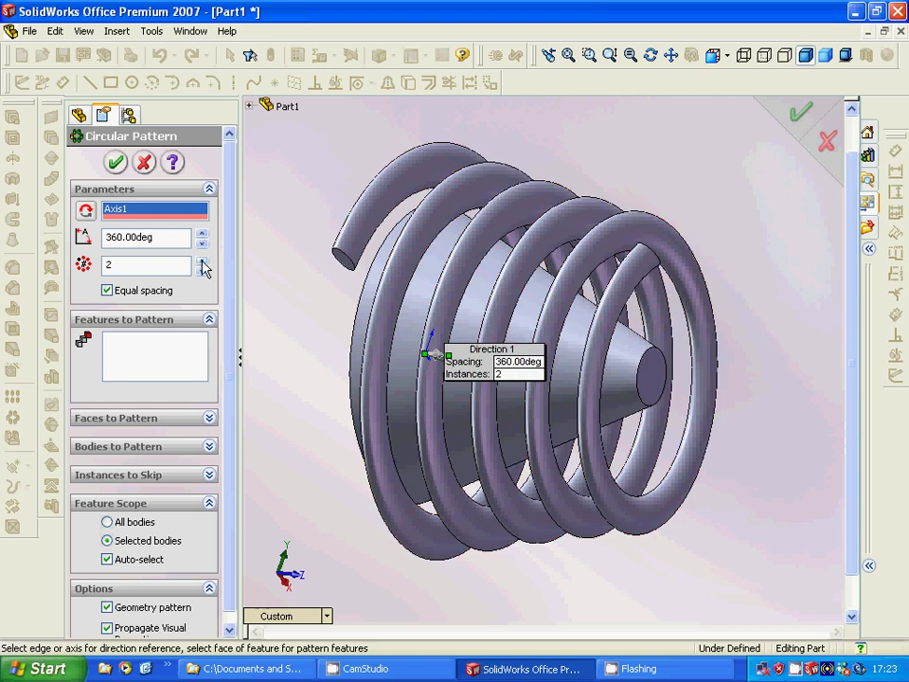
left_click(147, 358)
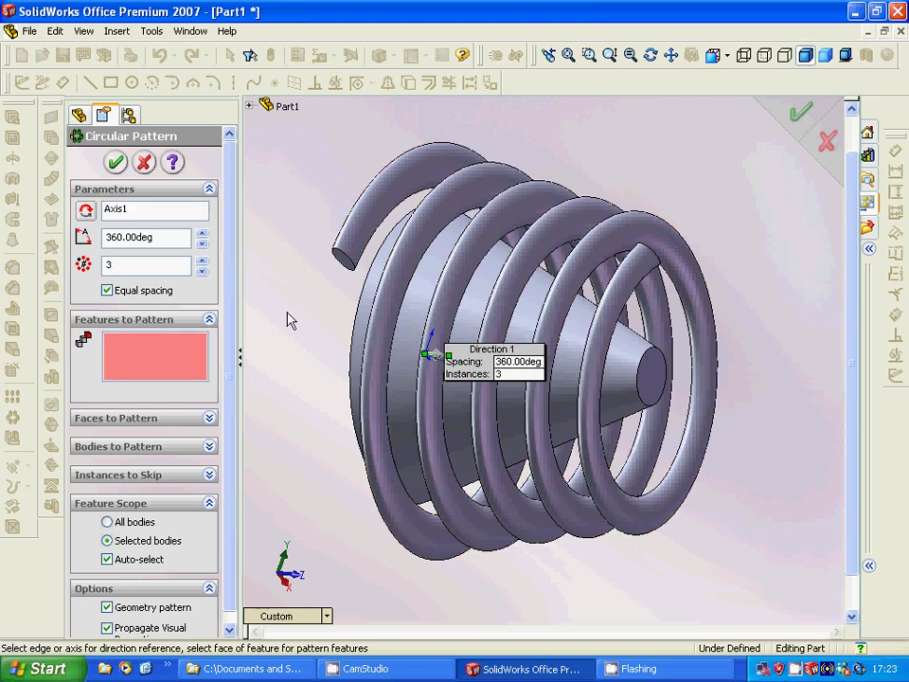
left_click(249, 105)
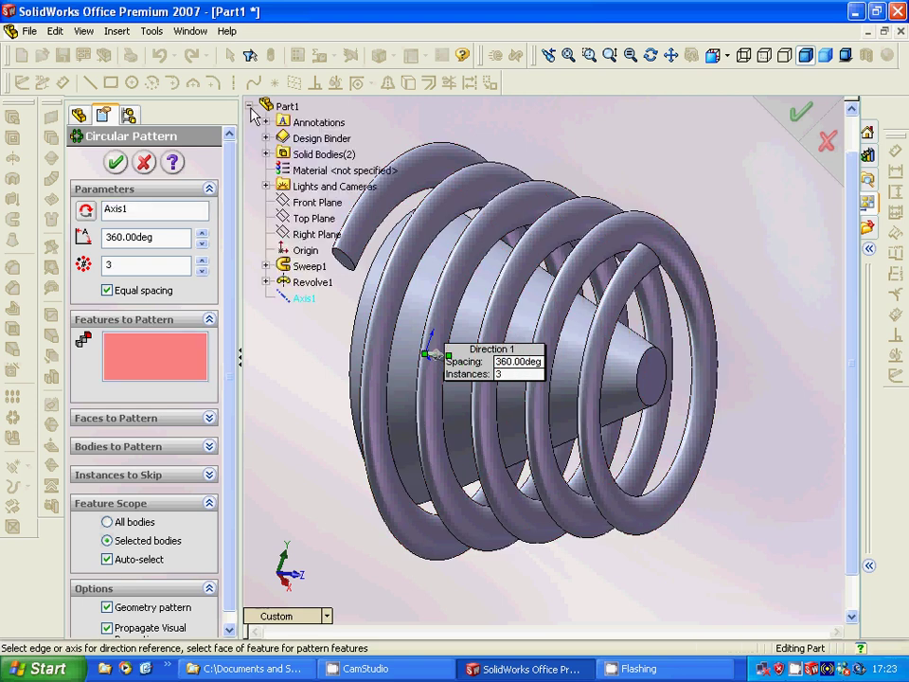
left_click(297, 268)
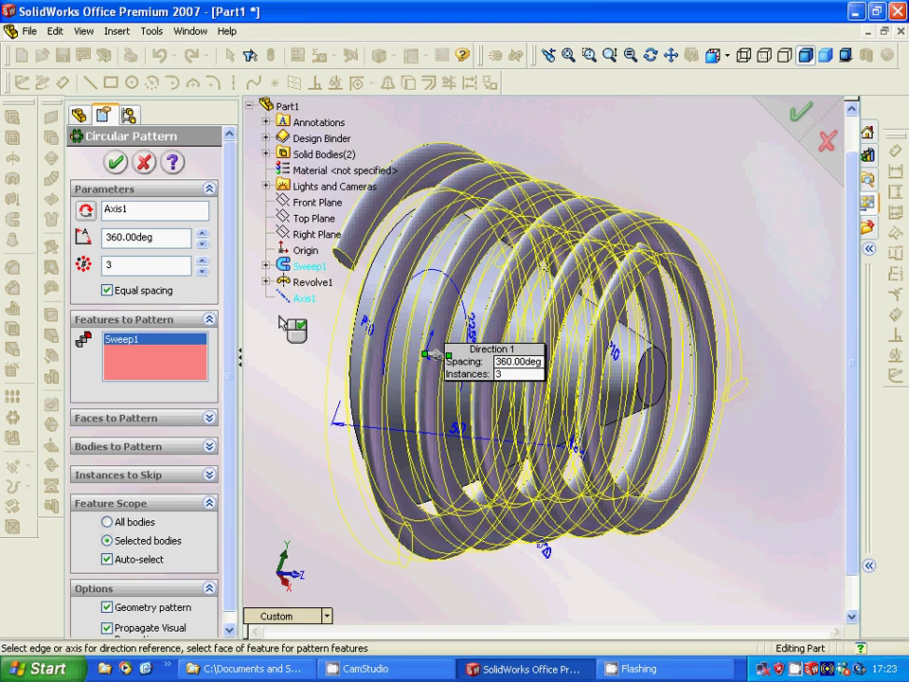
left_click(116, 164)
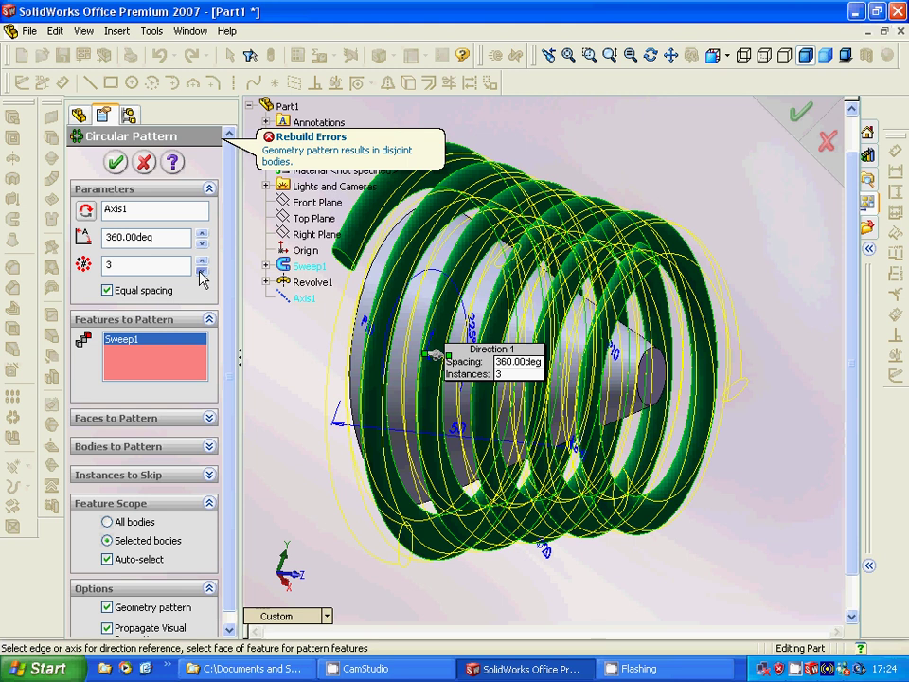
left_click(200, 273)
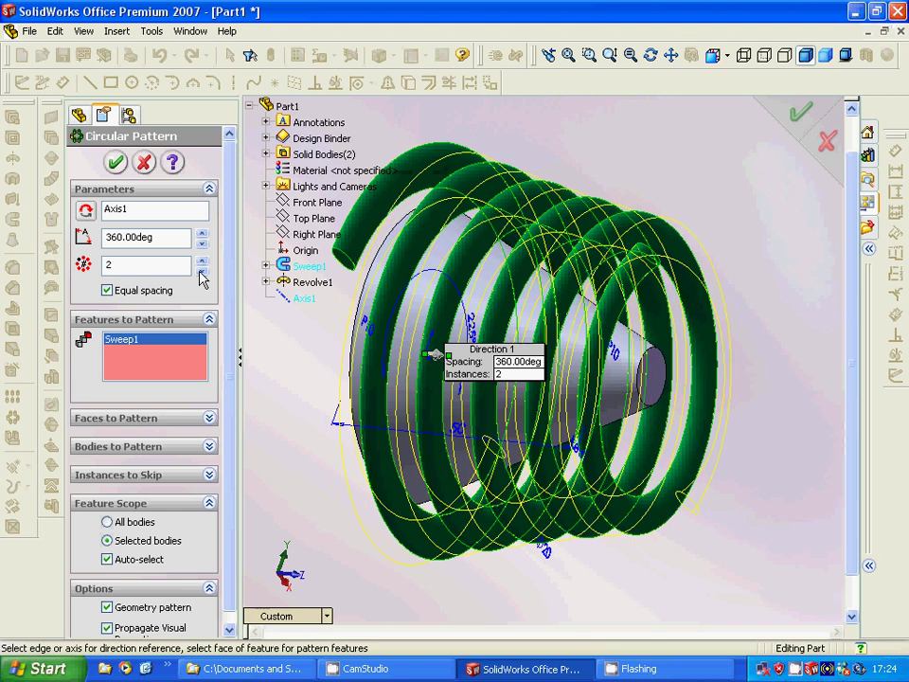
left_click(115, 163)
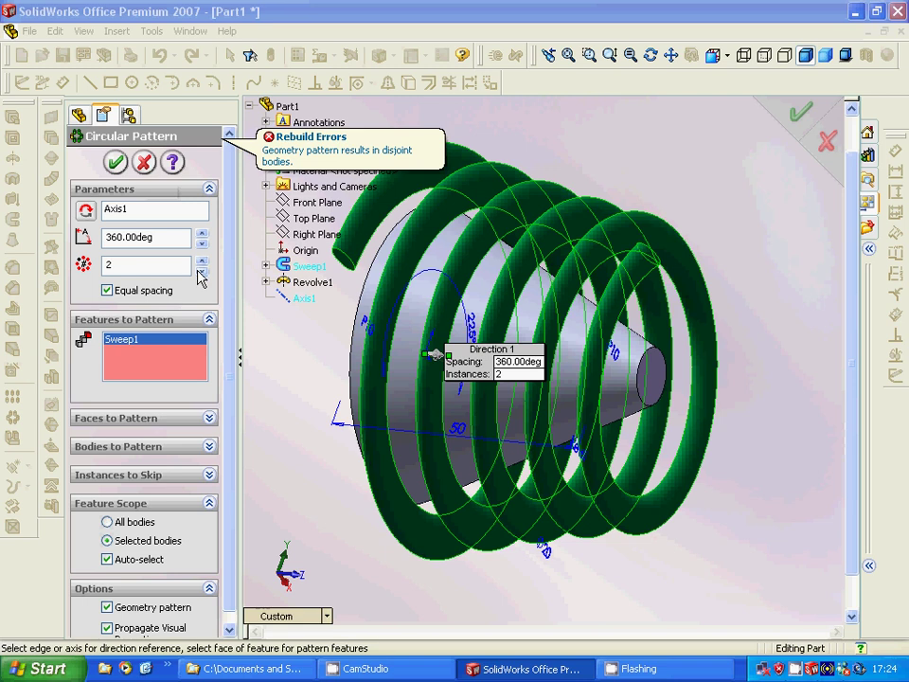
left_click(143, 163)
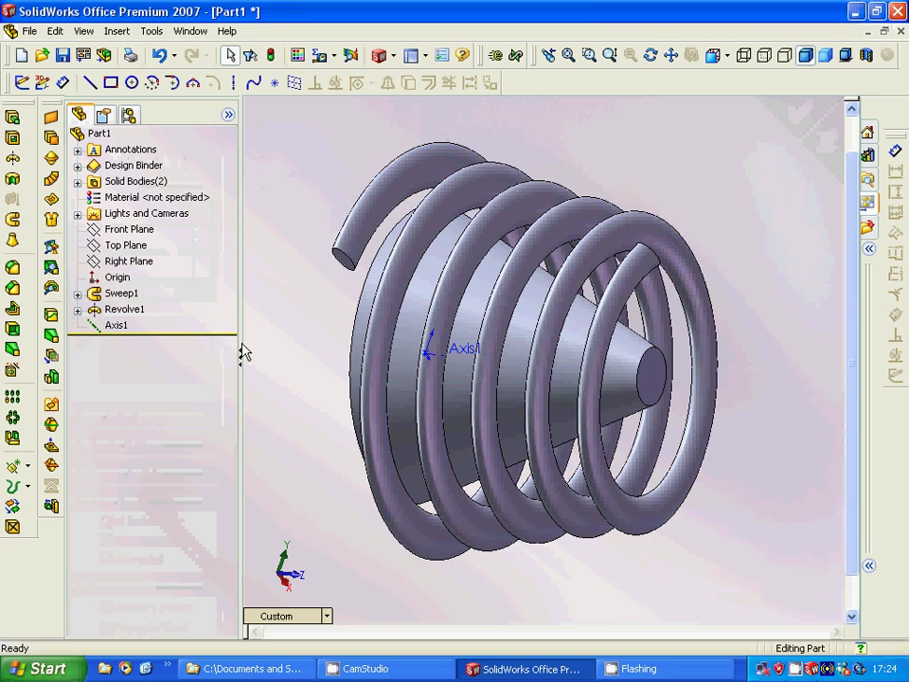
Circular-pattern the Sweep1 coil into 4 instances around Axis1 over 360°
mouse_move(318, 417)
middle_mouse_down()
mouse_move(338, 370)
mouse_move(360, 392)
mouse_move(361, 432)
mouse_move(359, 419)
mouse_move(339, 418)
middle_mouse_up()
key("Escape")
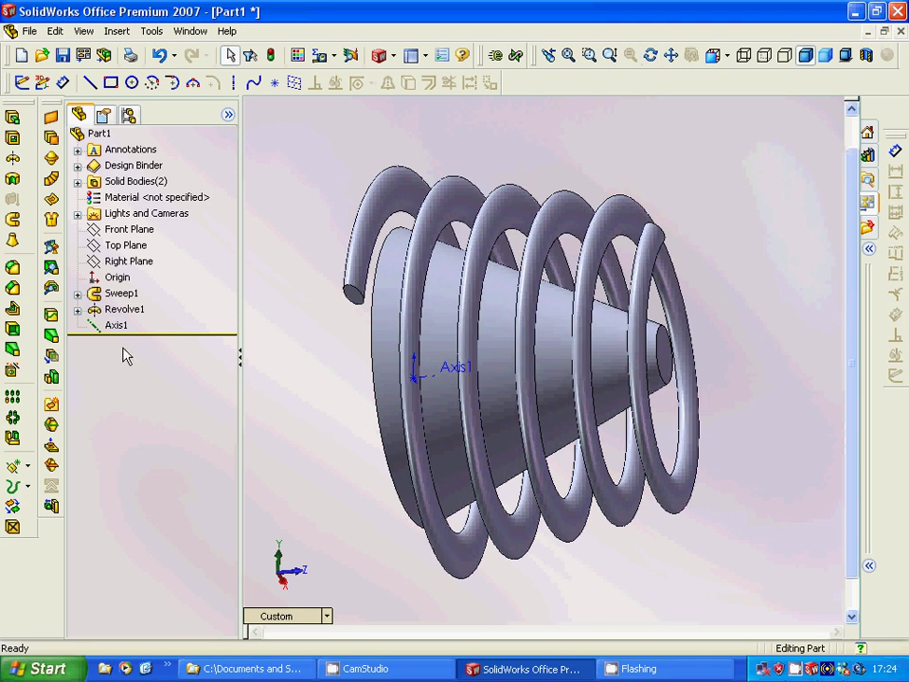
left_click(15, 439)
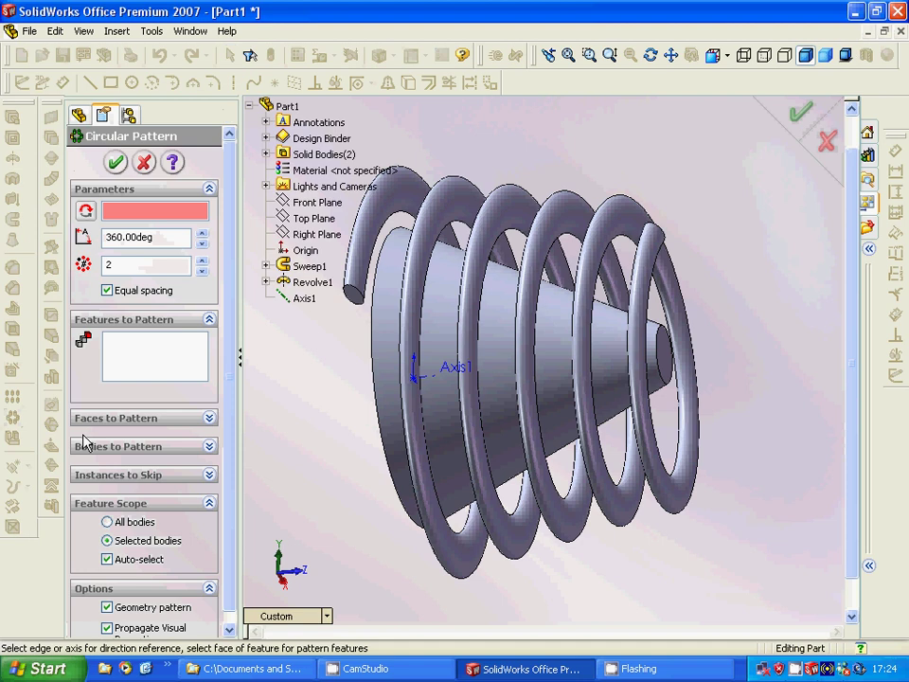
left_click(202, 261)
left_click(203, 263)
left_click(426, 377)
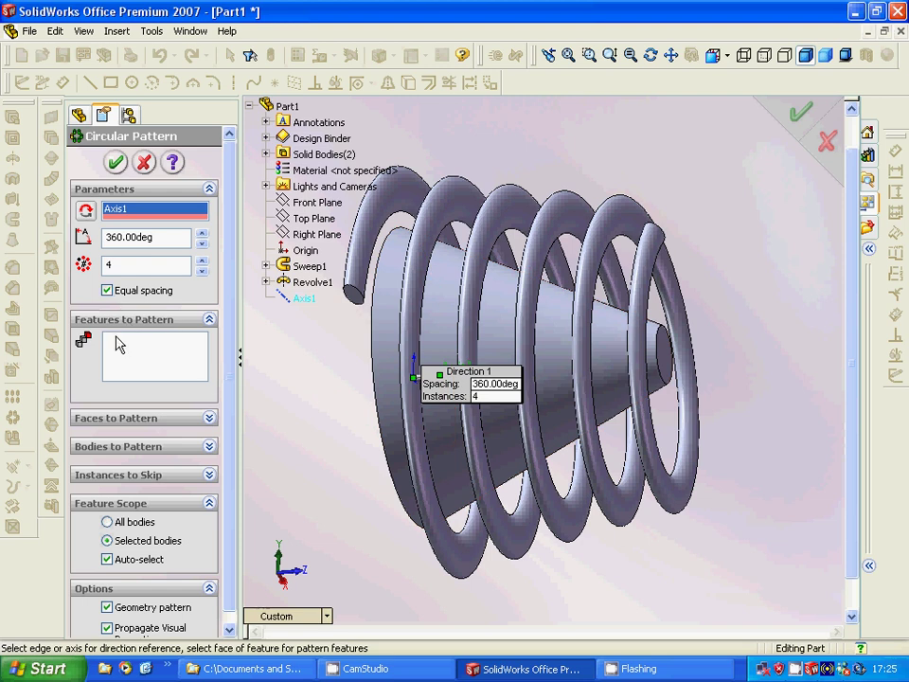
left_click(126, 366)
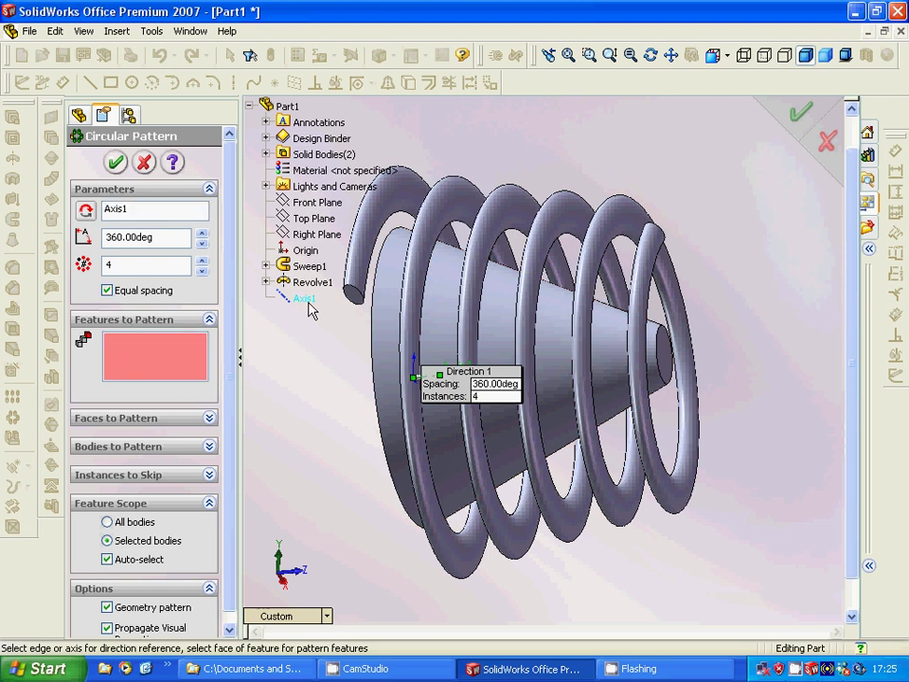
left_click(364, 261)
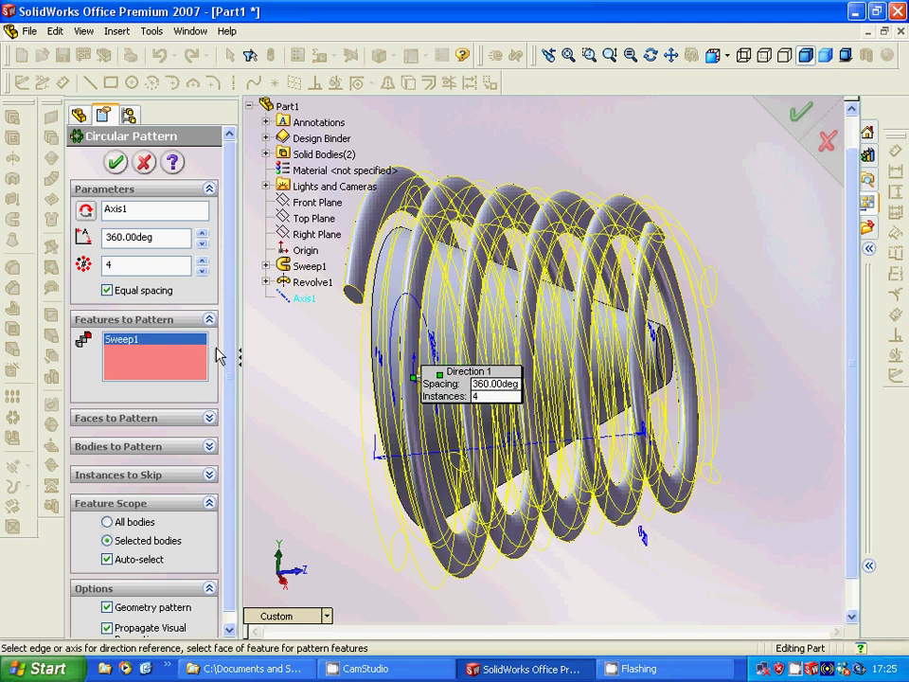
left_click(115, 163)
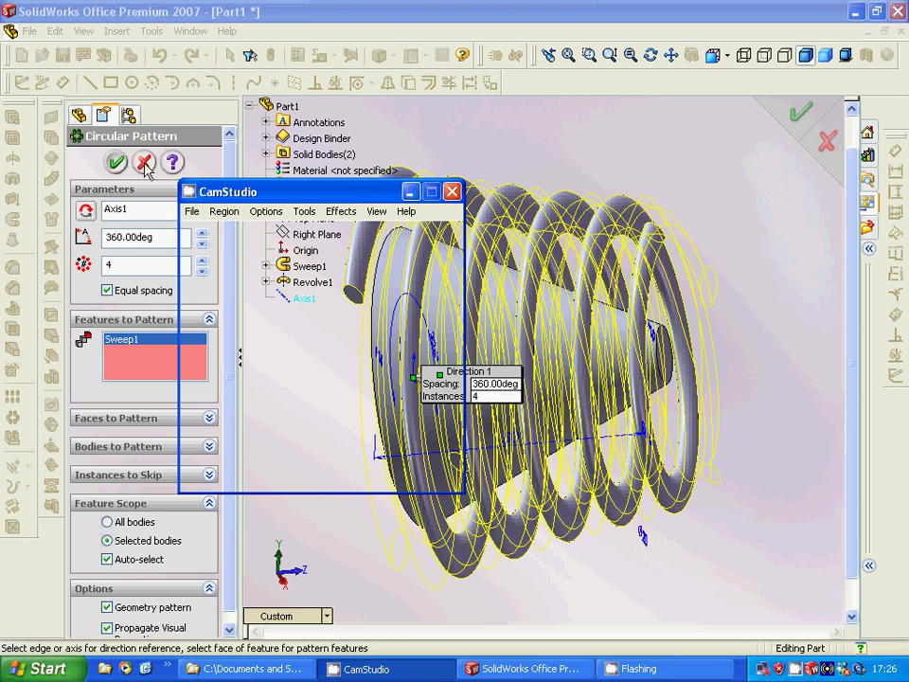
left_click(410, 192)
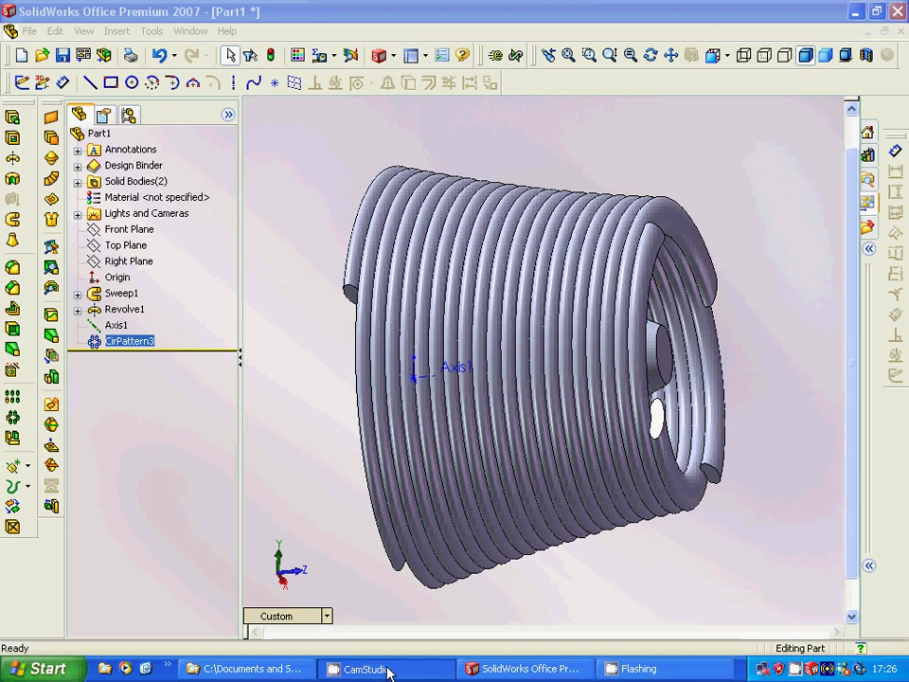
middle_click_drag(360, 396, 296, 422)
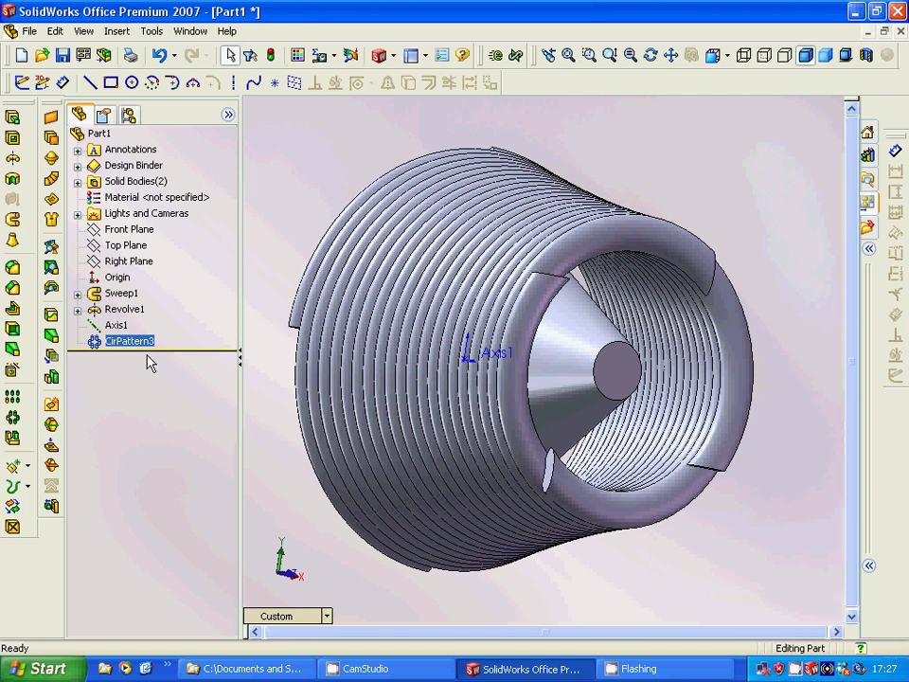
Expand Sweep1 in the FeatureManager tree and right-click its Helix/Spiral1 curve
left_click(124, 309, "ctrl")
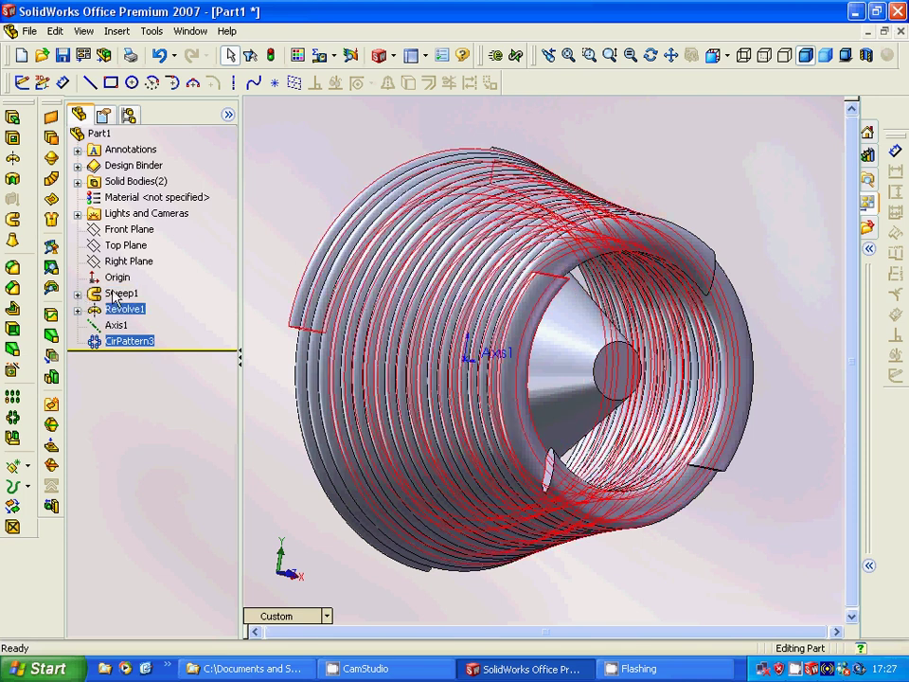
right_click(115, 294)
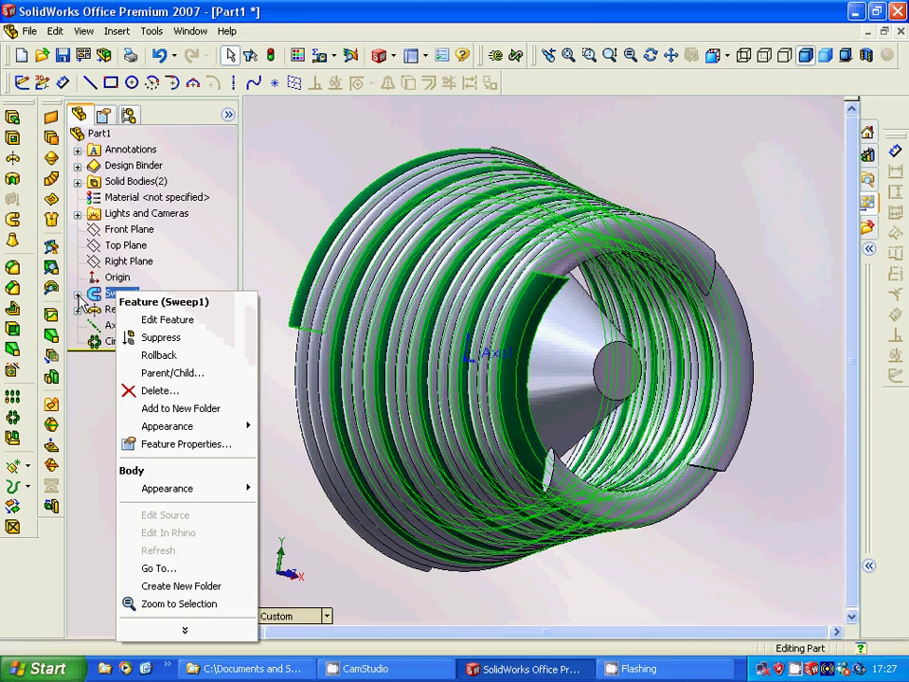
left_click(78, 294)
right_click(137, 326)
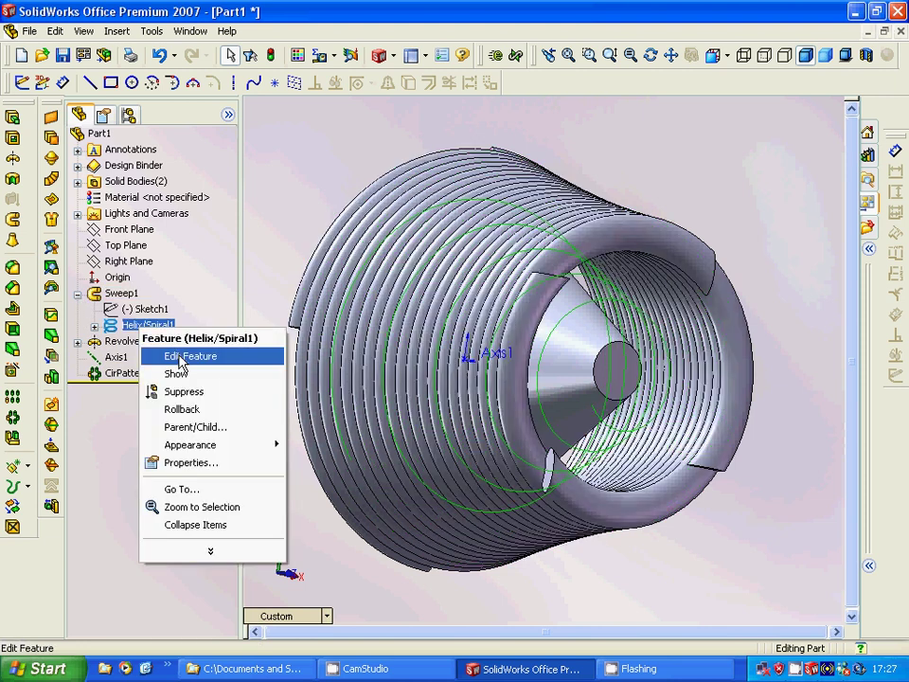
Edit Helix/Spiral1, changing the second region from 5 to 3 revolutions
left_click(180, 359)
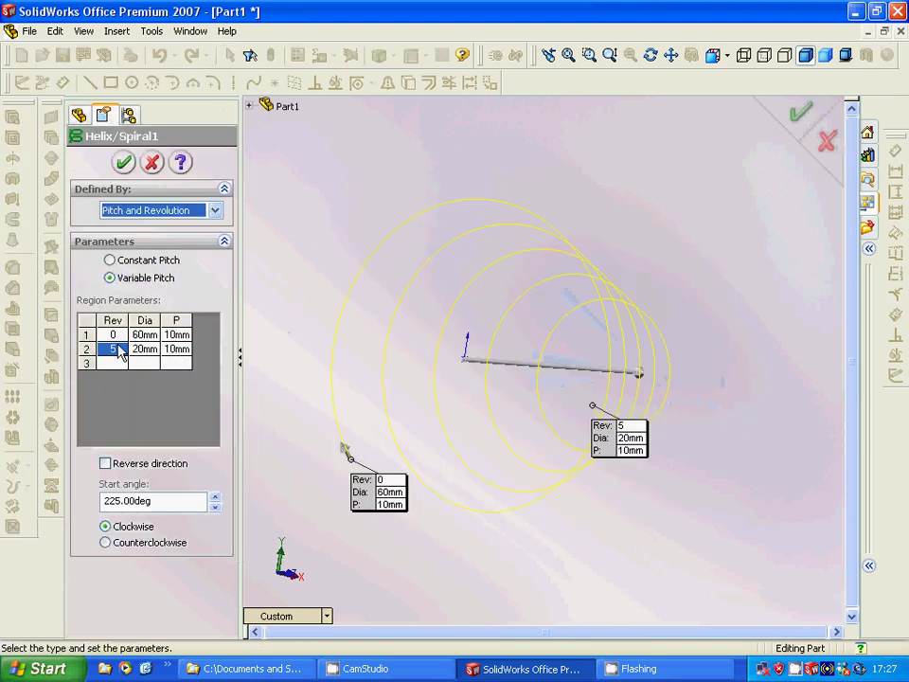
left_click(116, 349)
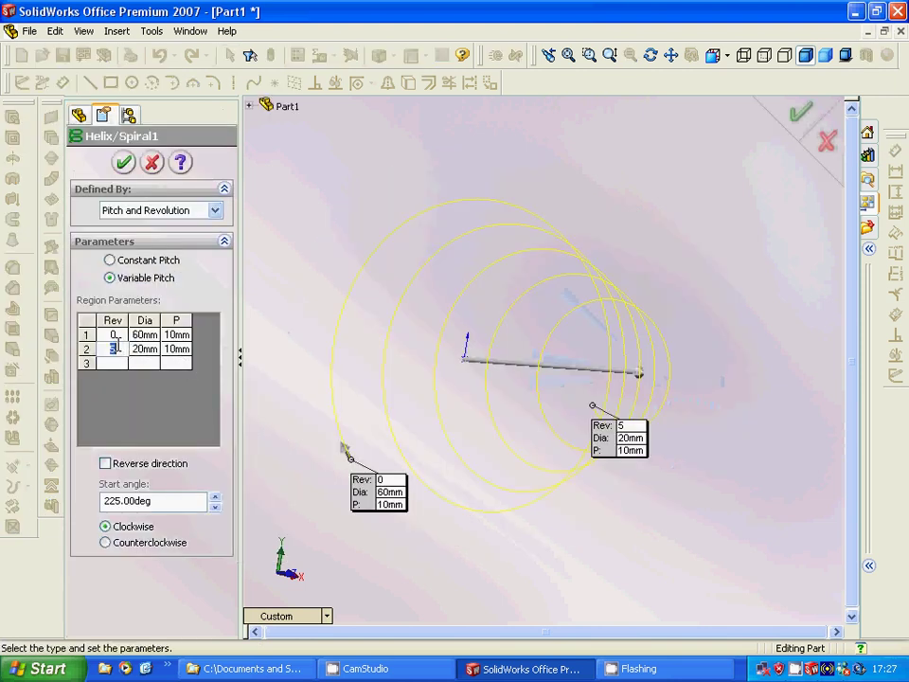
type("3")
key("Tab")
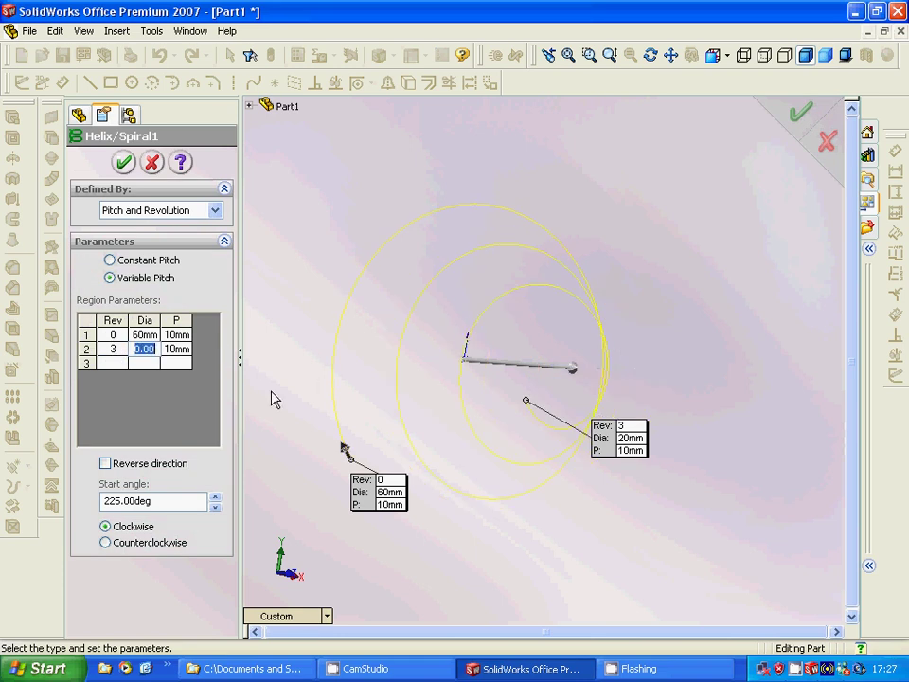
left_click(124, 161)
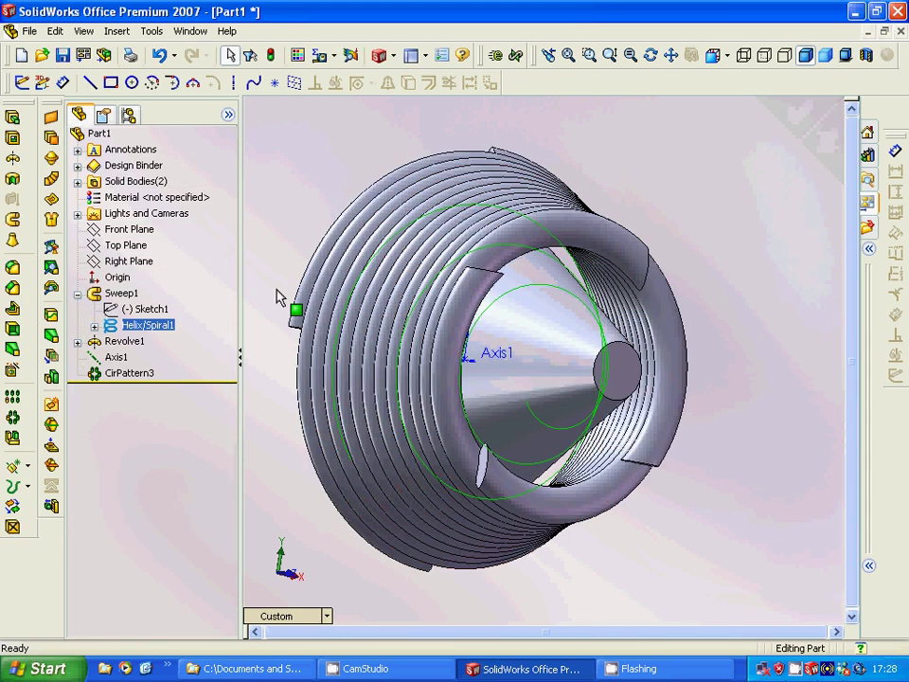
Collapse Sweep1 and cancel the newly started Helix/Spiral command with Esc
middle_click_drag(781, 264, 665, 238)
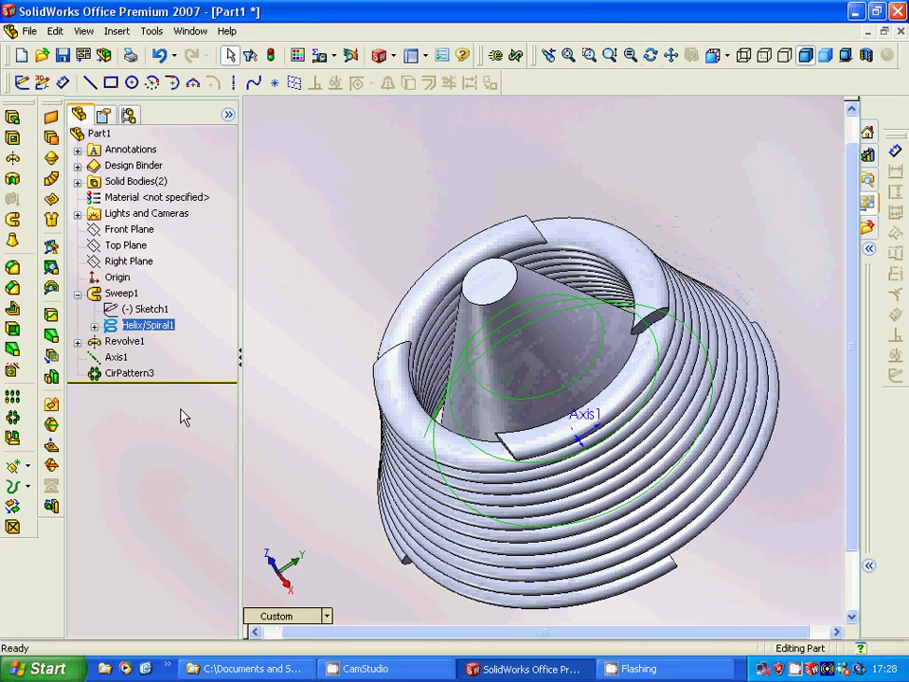
left_click(78, 294)
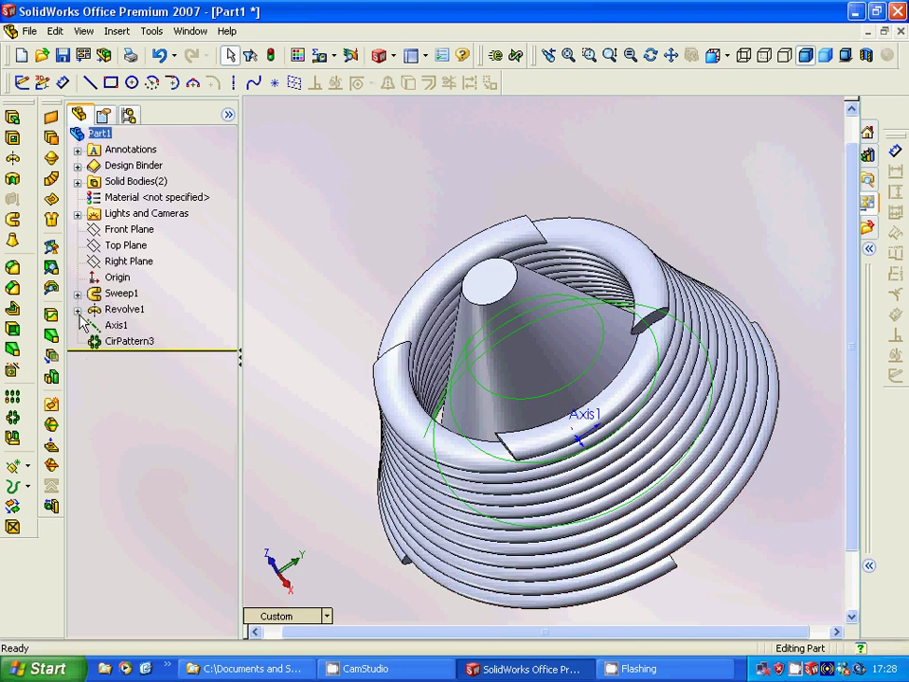
left_click(28, 487)
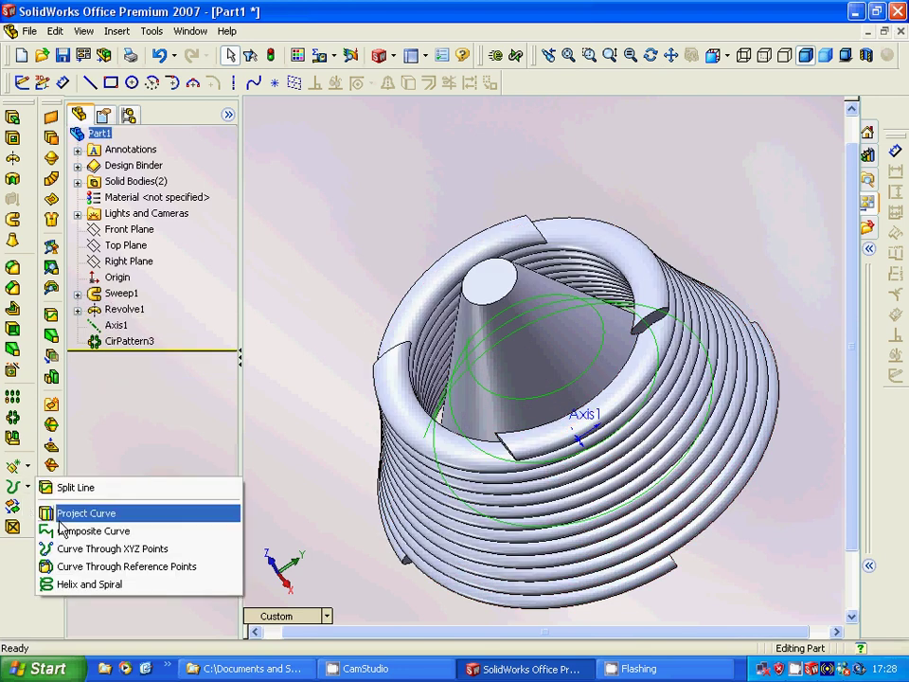
left_click(77, 586)
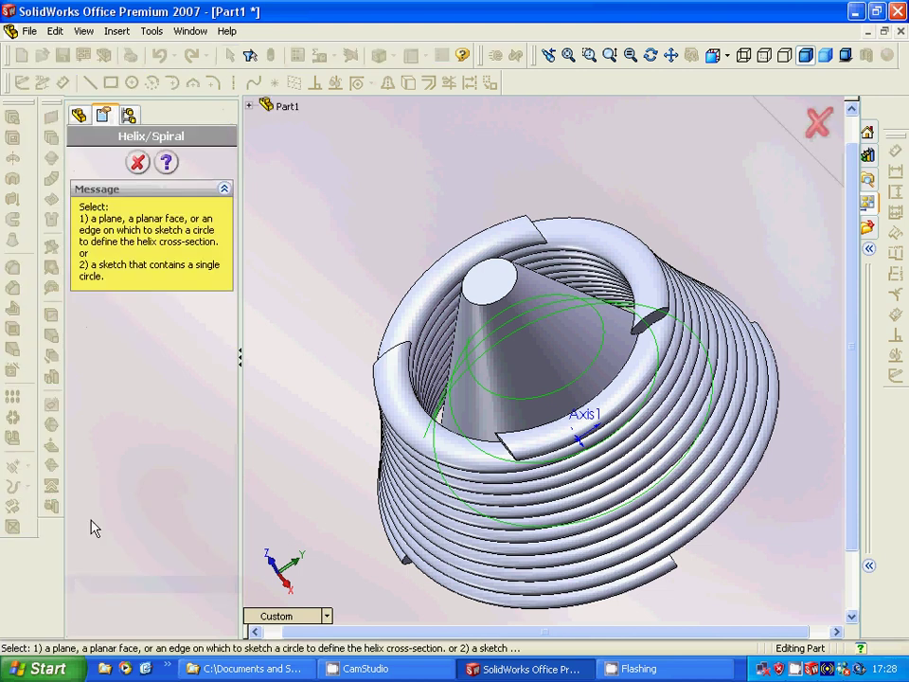
left_click(83, 115)
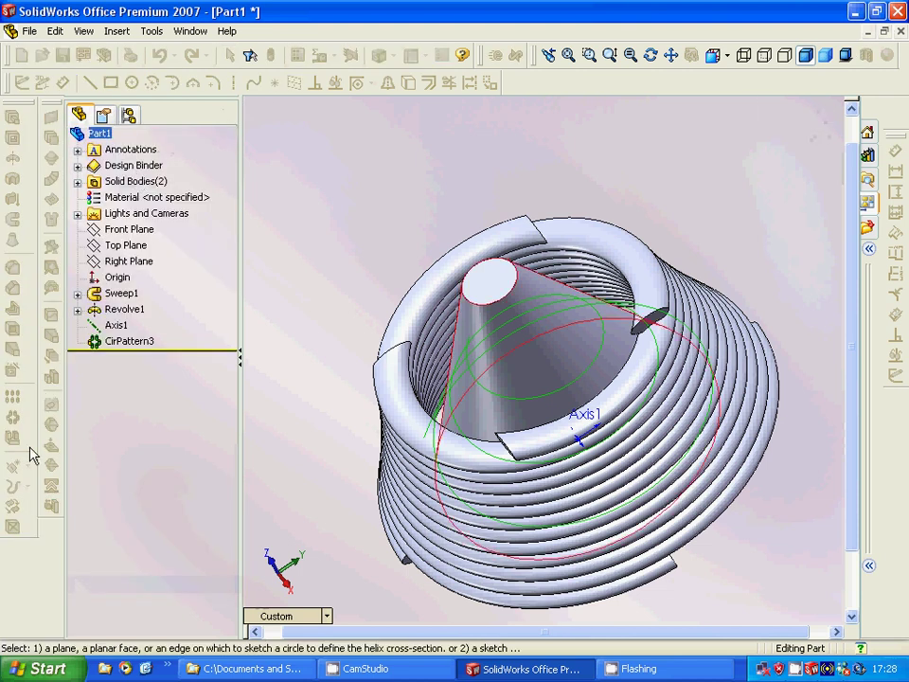
key("Escape")
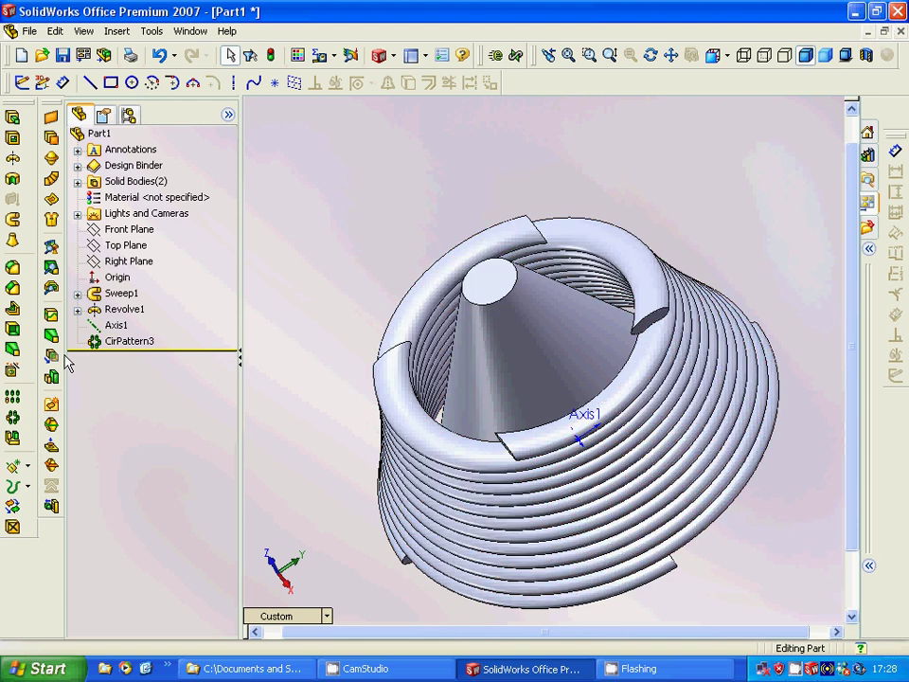
Create Plane1 offset 200 mm from the Front Plane
left_click(125, 309)
left_click(124, 231)
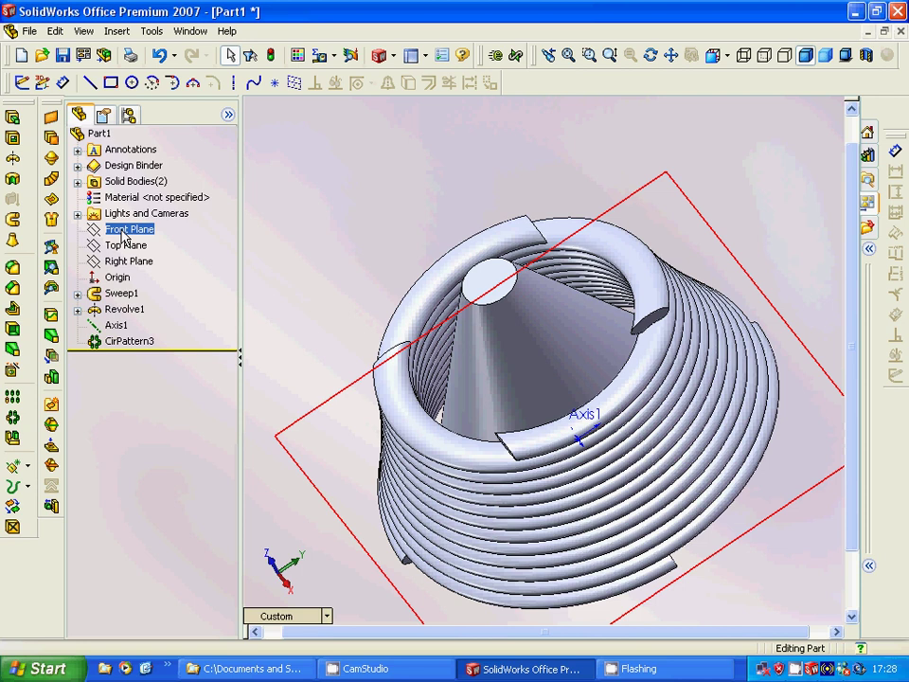
left_click(126, 245)
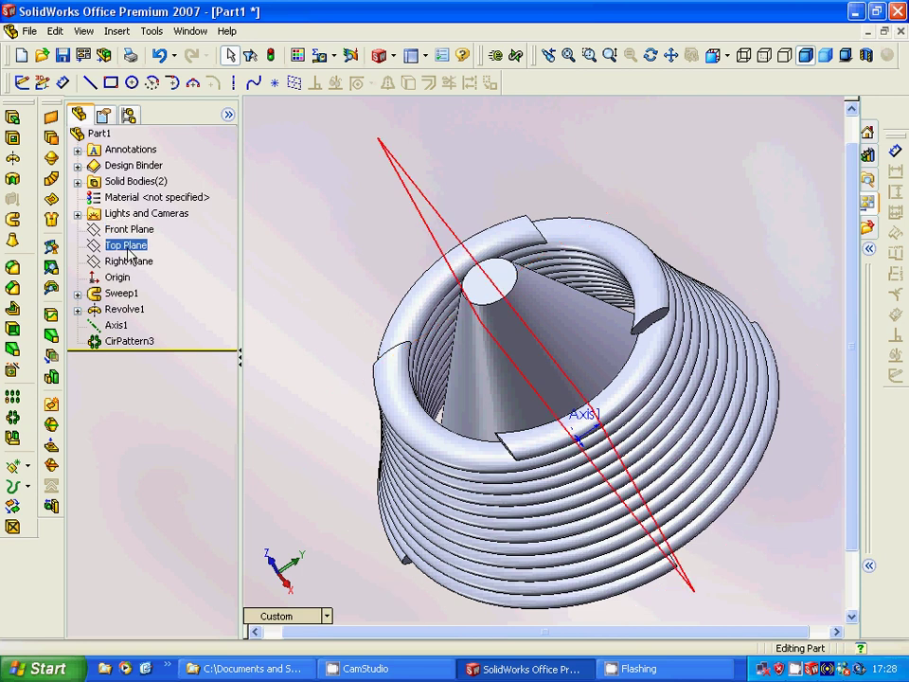
left_click(127, 231)
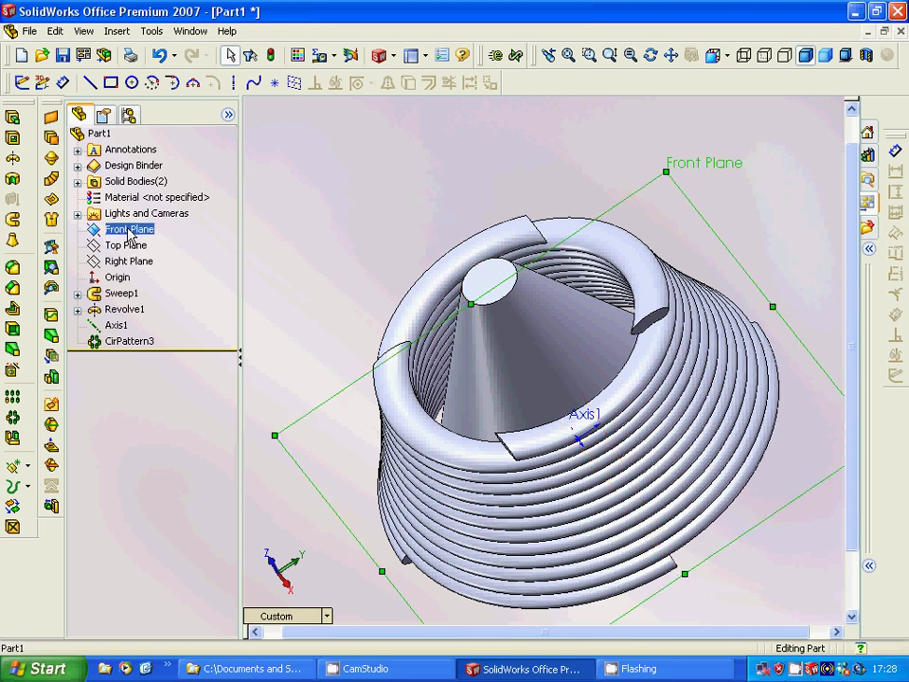
left_click(28, 466)
left_click(76, 469)
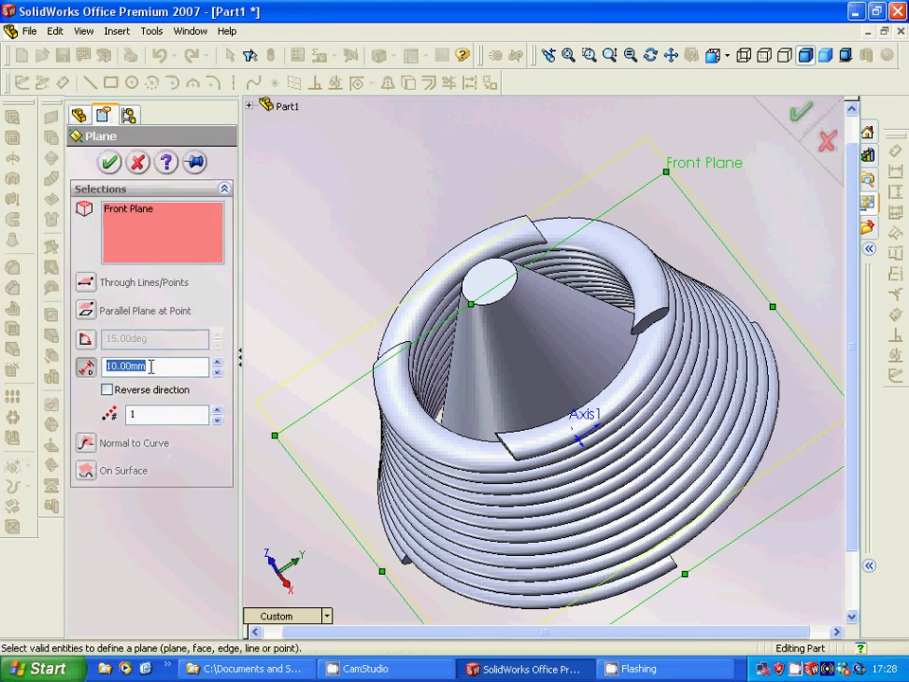
type("200")
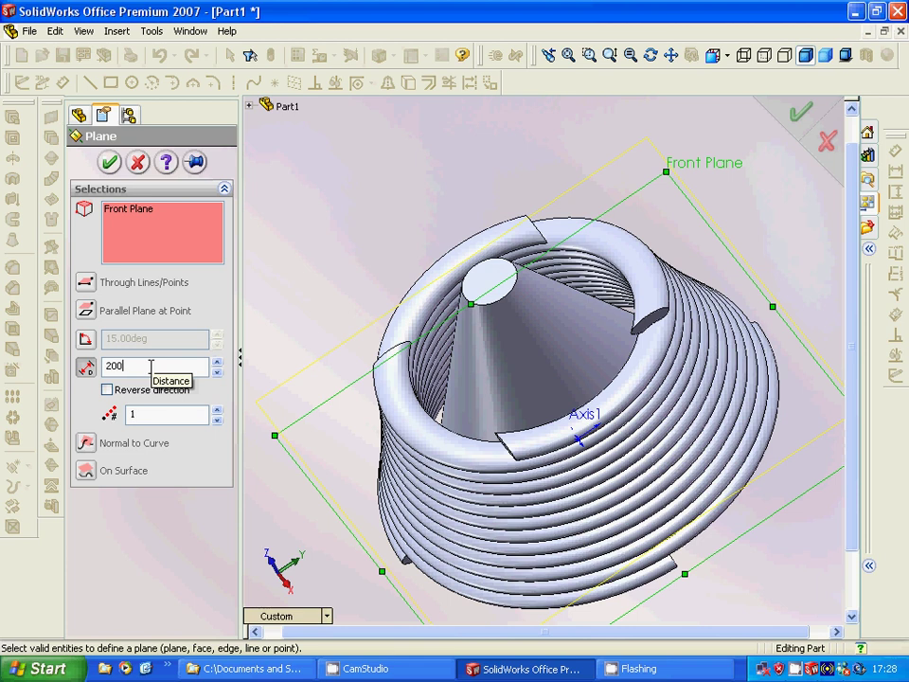
key("Return")
left_click(568, 55)
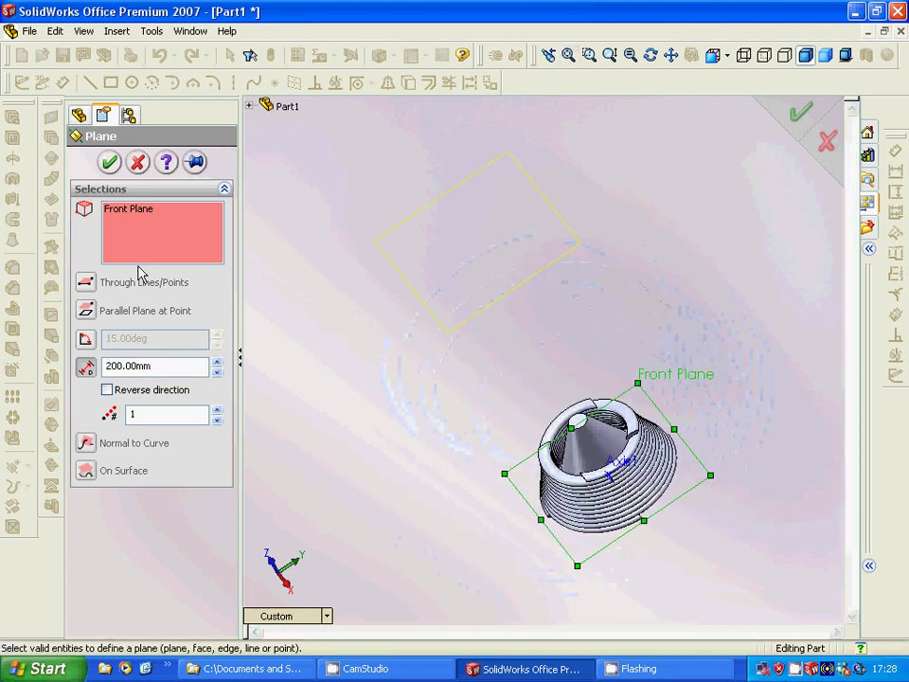
left_click(109, 162)
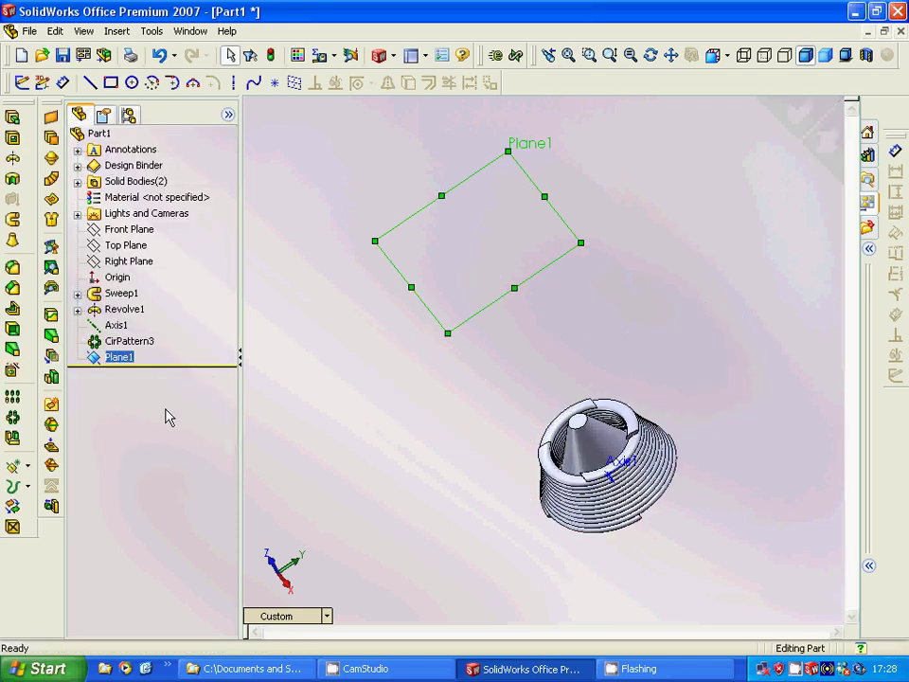
Start a helix on Plane1 and sketch its 10 mm-radius base circle at the origin
left_click(28, 486)
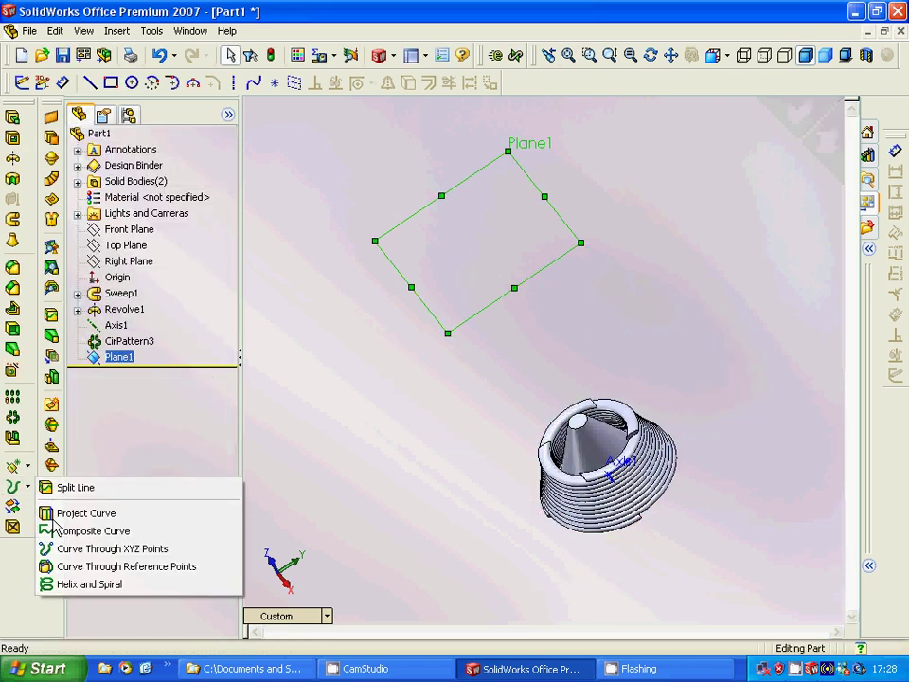
left_click(89, 584)
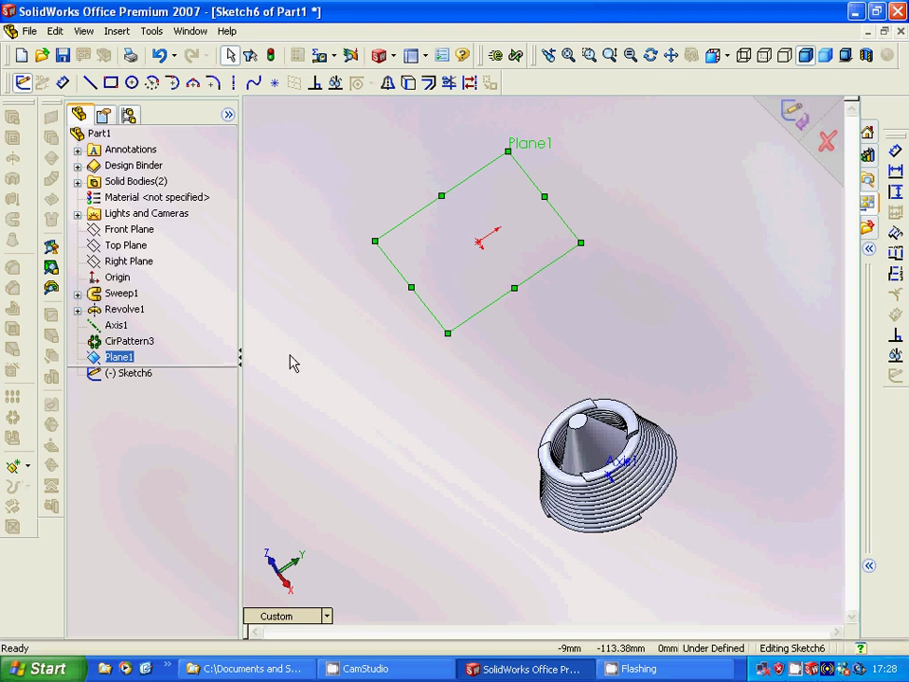
left_click(132, 83)
left_click(478, 243)
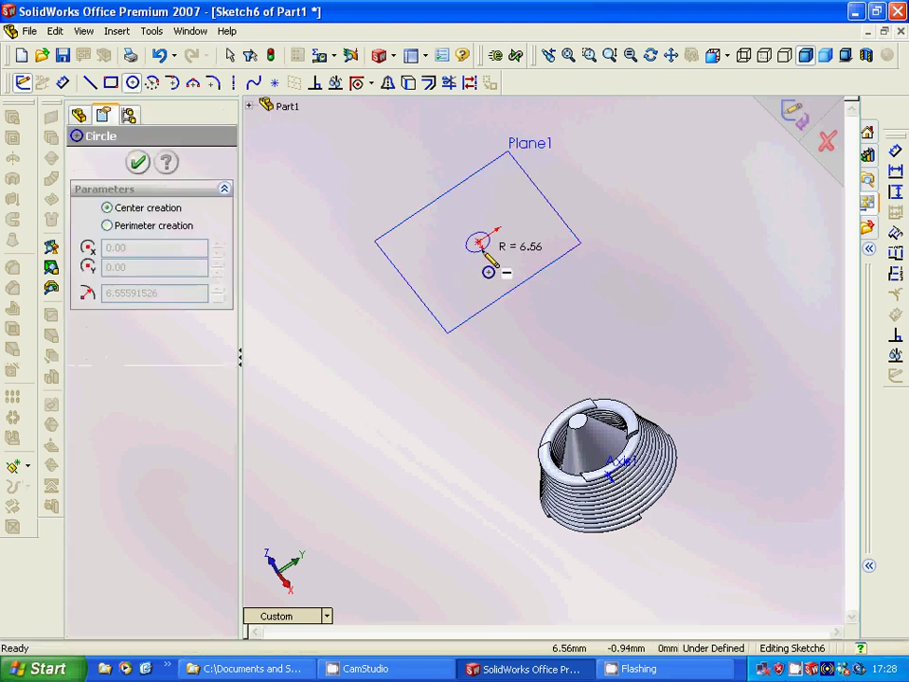
left_click(488, 252)
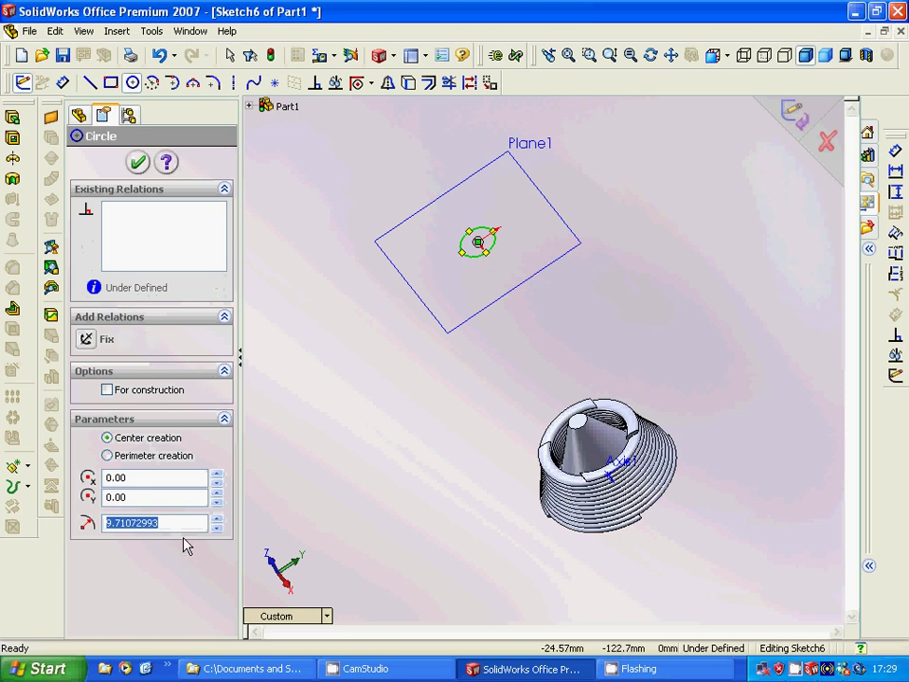
type("10")
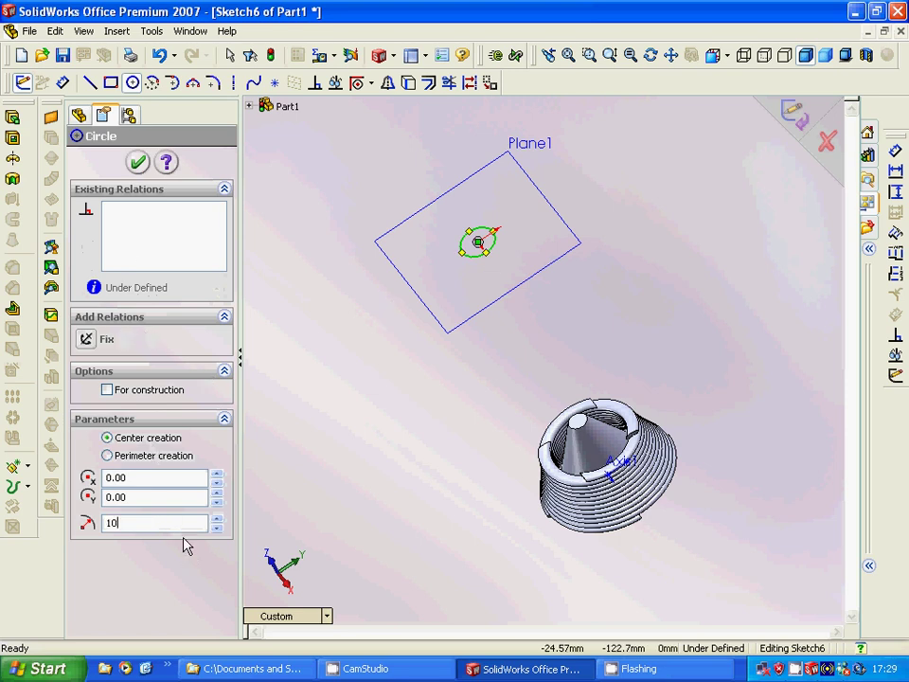
left_click(139, 162)
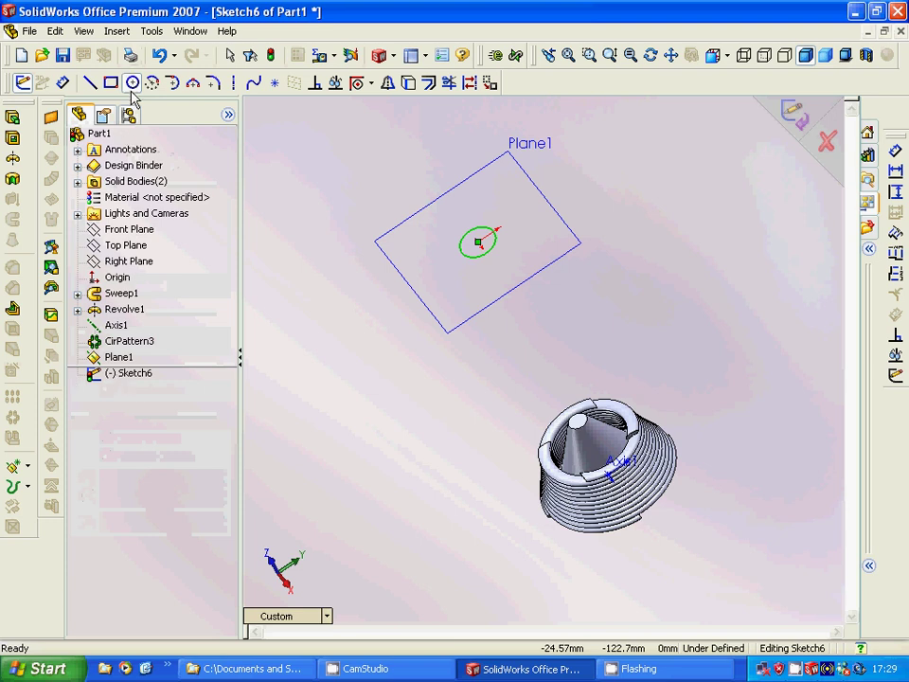
left_click(23, 83)
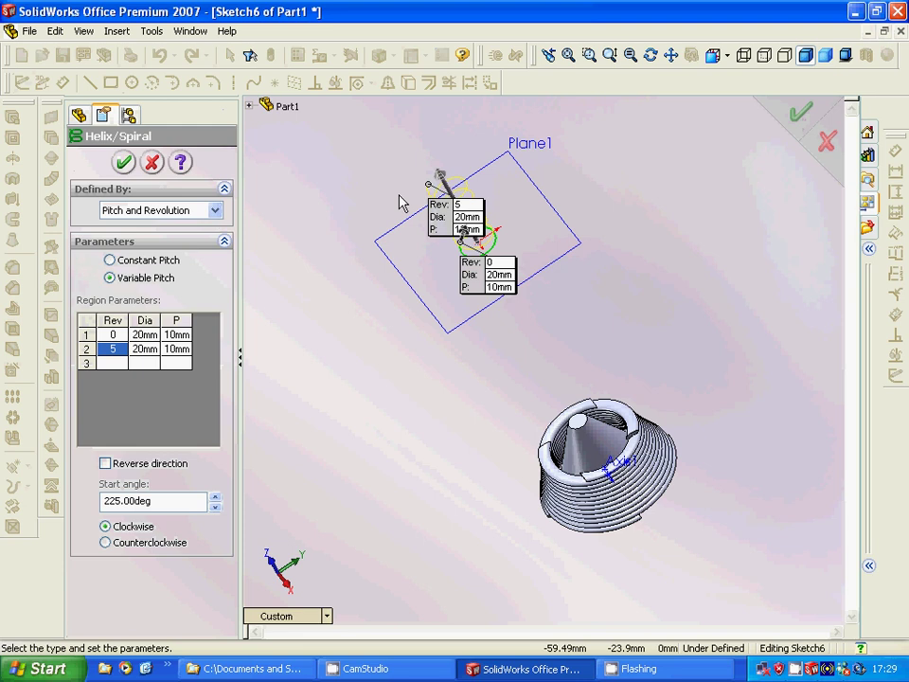
Make Helix/Spiral2 a flat spiral with 10 mm pitch and 5 revolutions, then select Top Plane
left_click(216, 210)
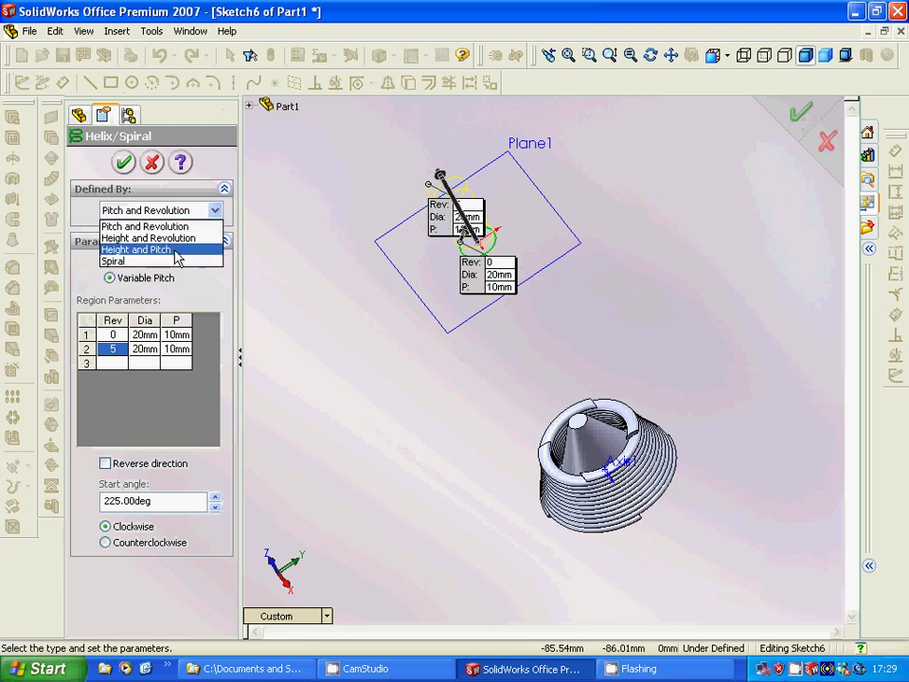
left_click(168, 261)
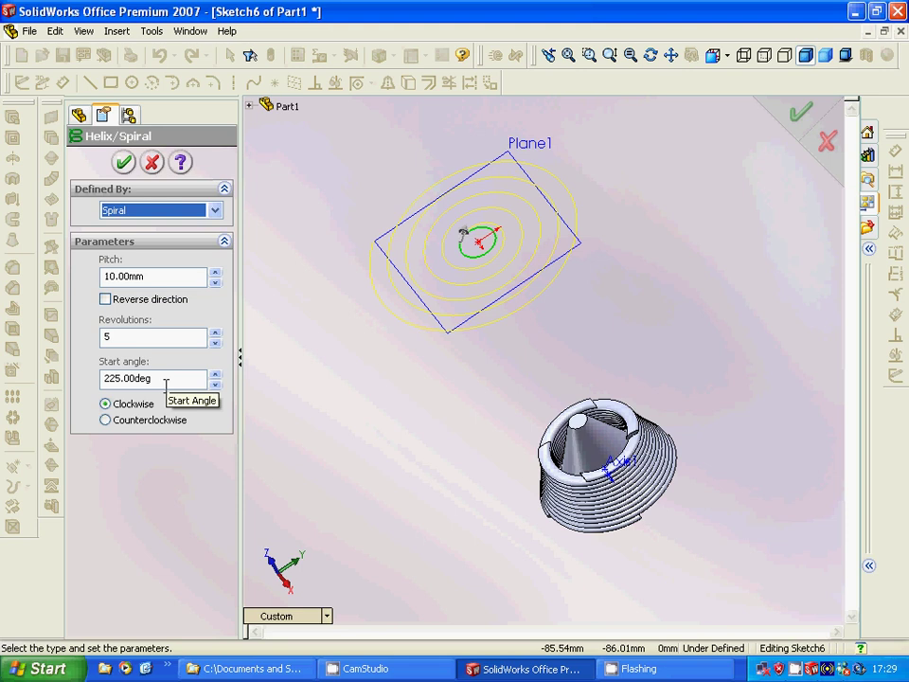
left_click(124, 162)
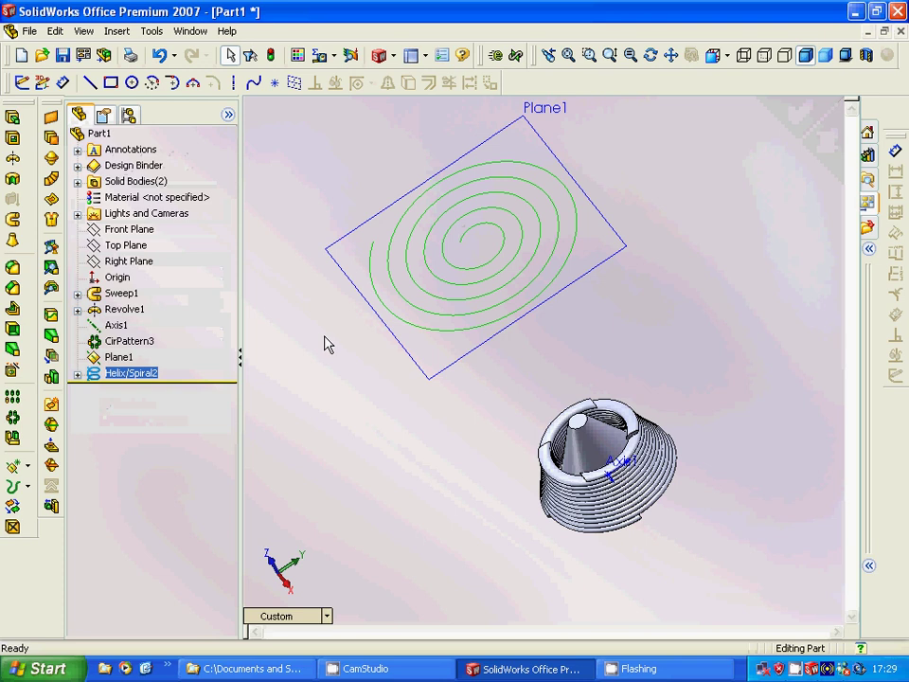
left_click(126, 247)
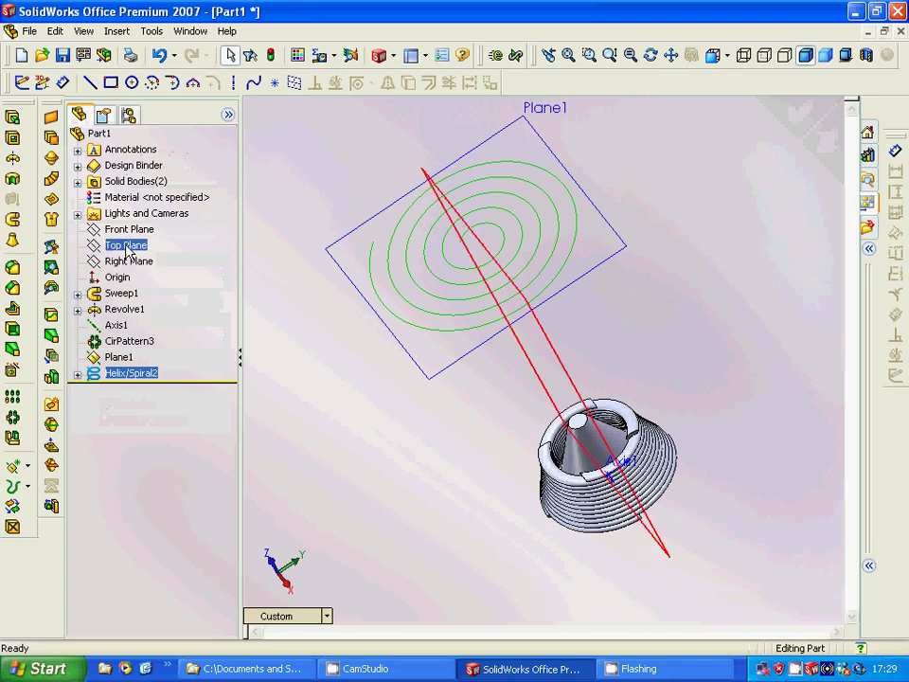
left_click(127, 250)
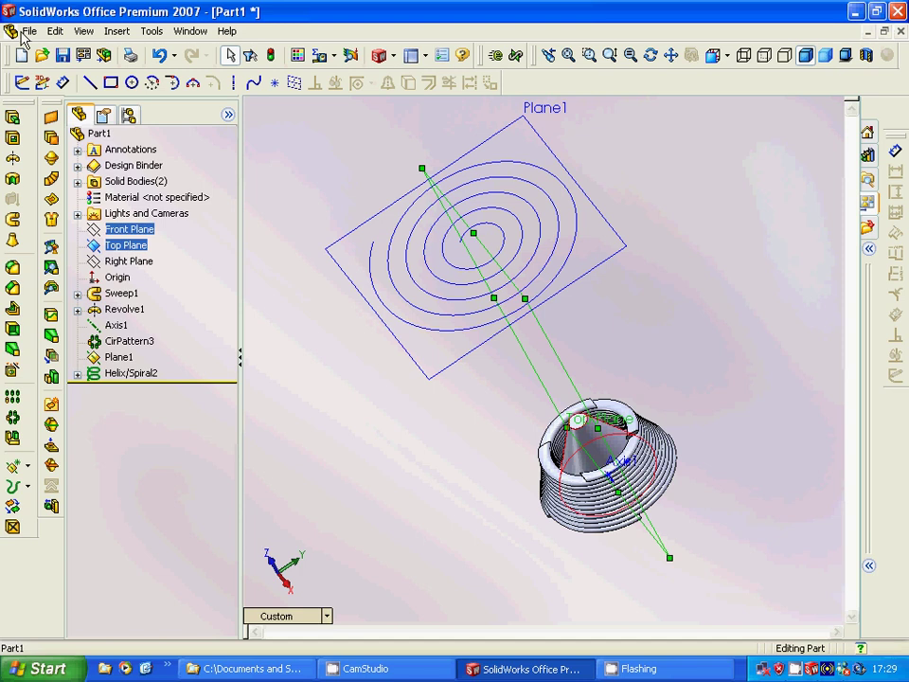
In Top view, sketch a 3 mm-radius circle at (0, -200) on the Top Plane
left_click(21, 83)
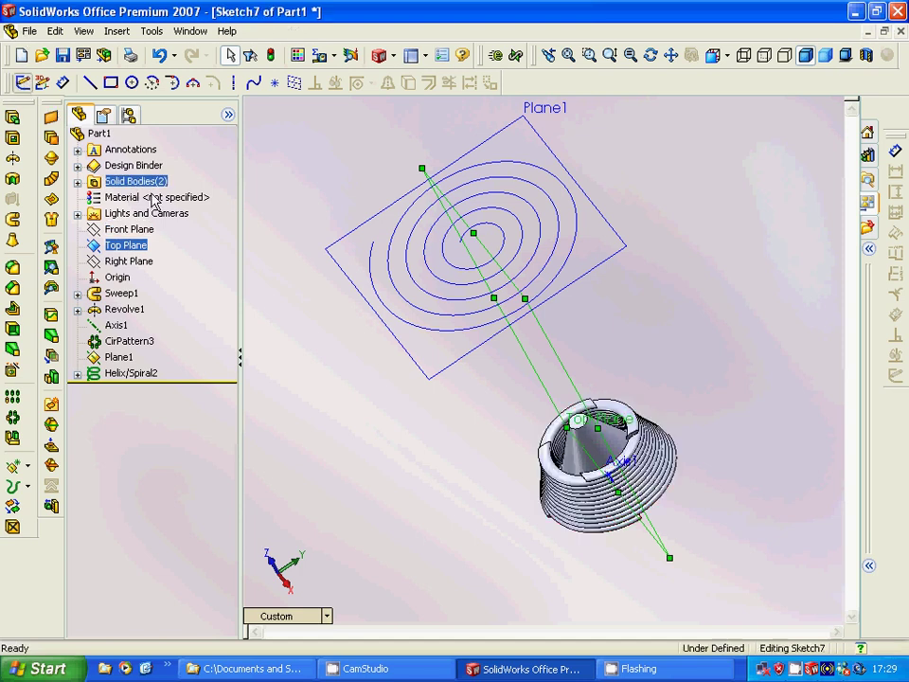
left_click(131, 84)
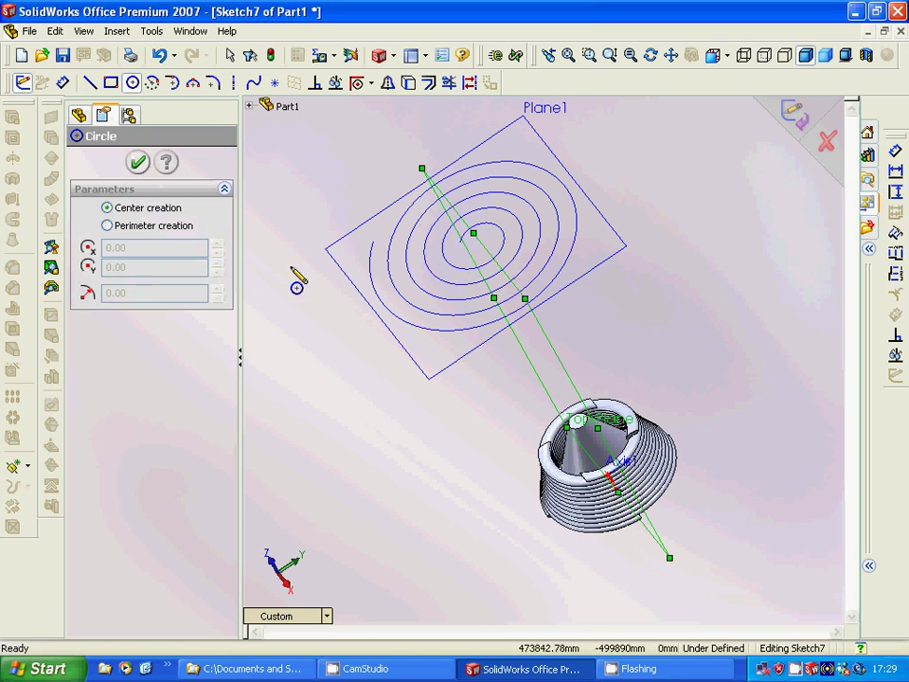
left_click(727, 60)
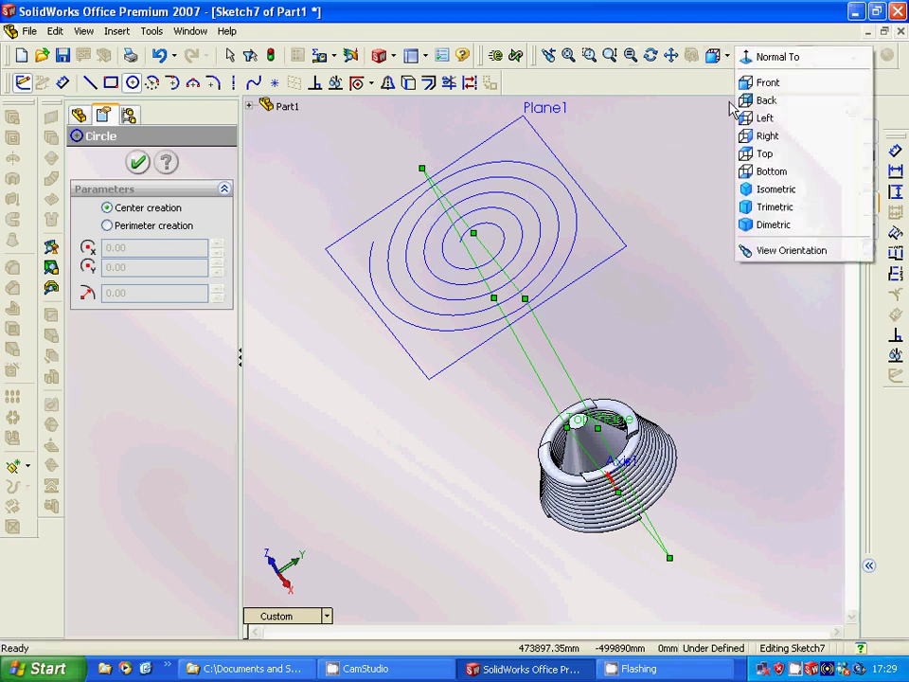
left_click(750, 148)
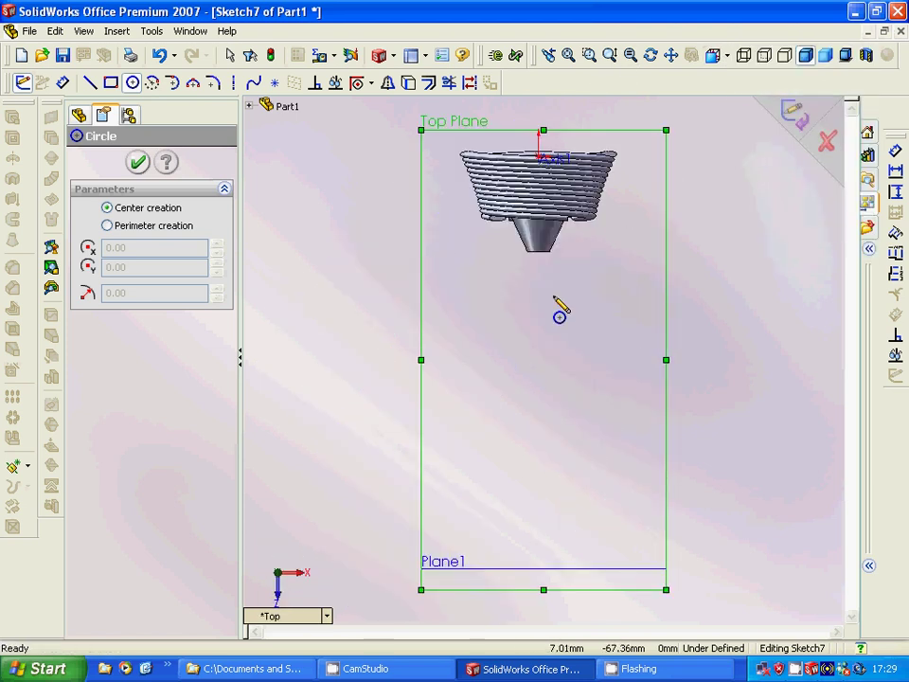
left_click(538, 569)
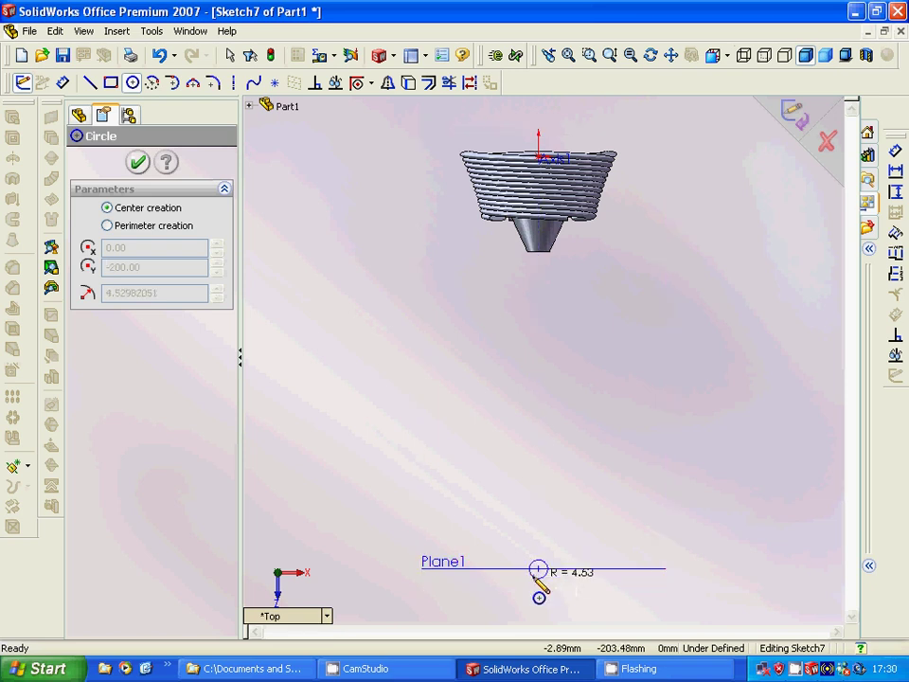
left_click(536, 580)
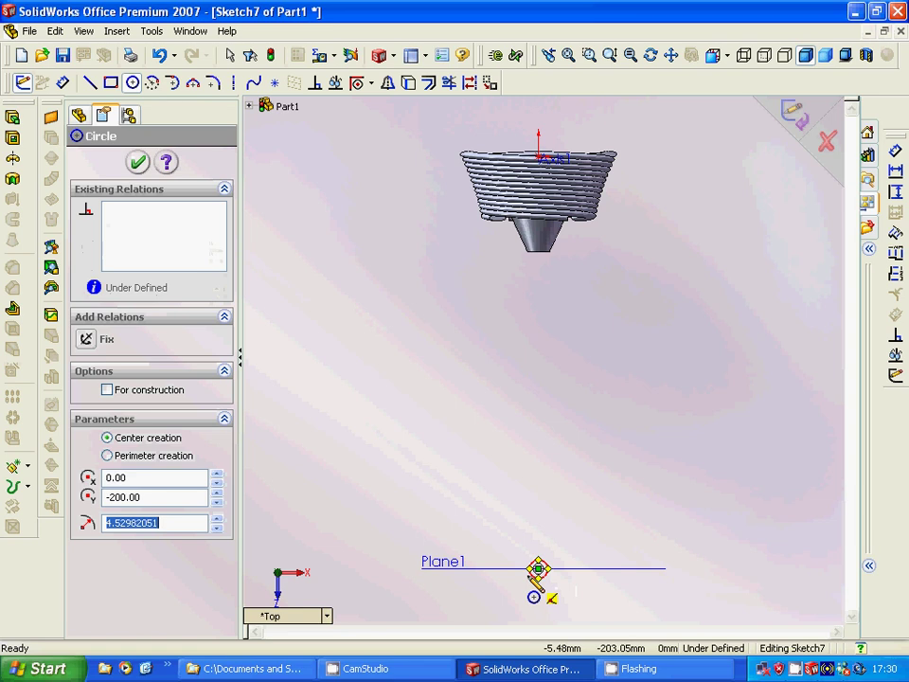
type("3")
key("Return")
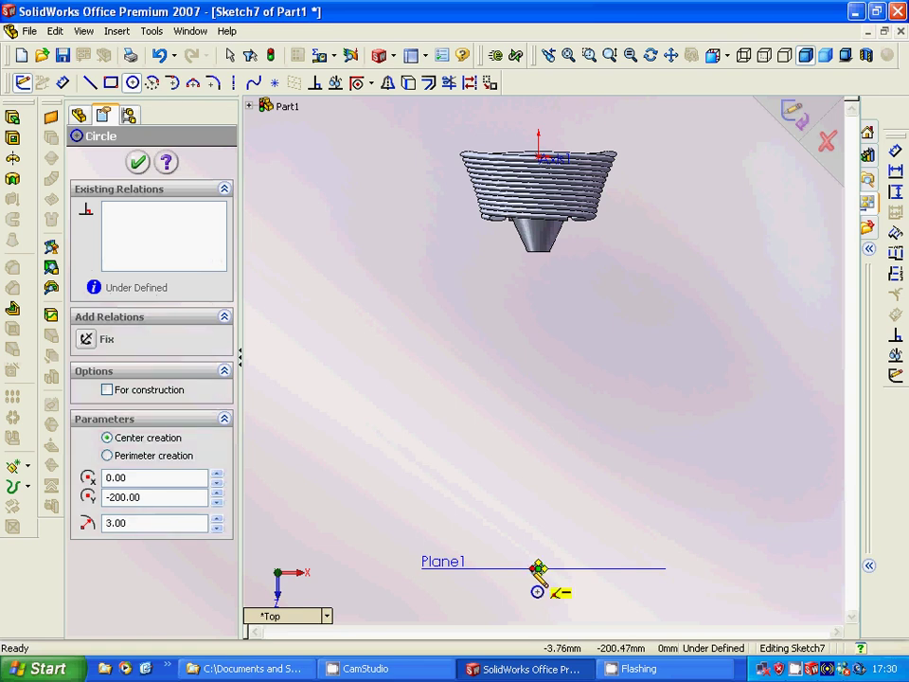
left_click(138, 163)
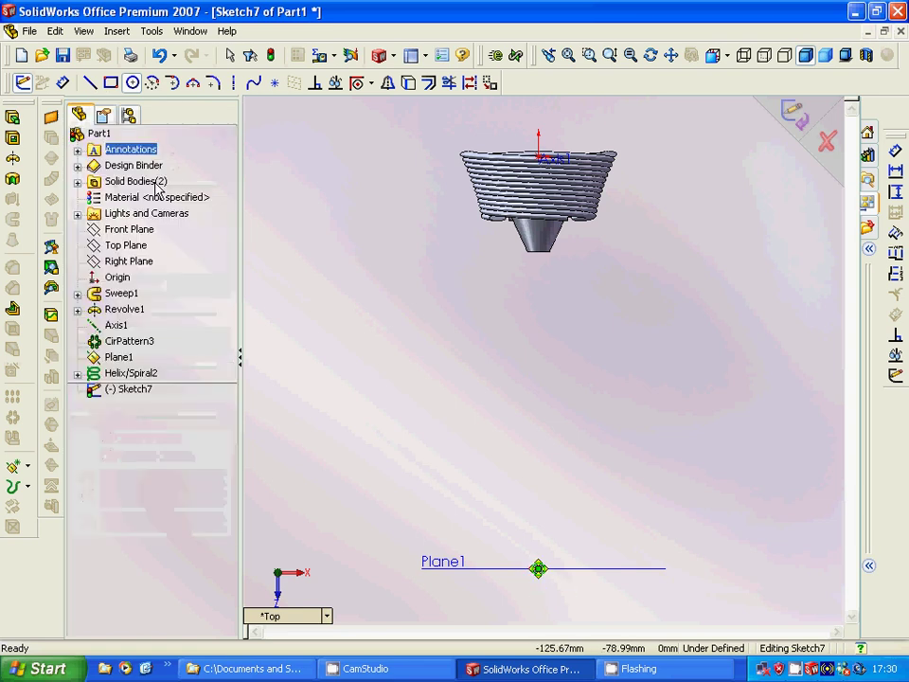
left_click(24, 84)
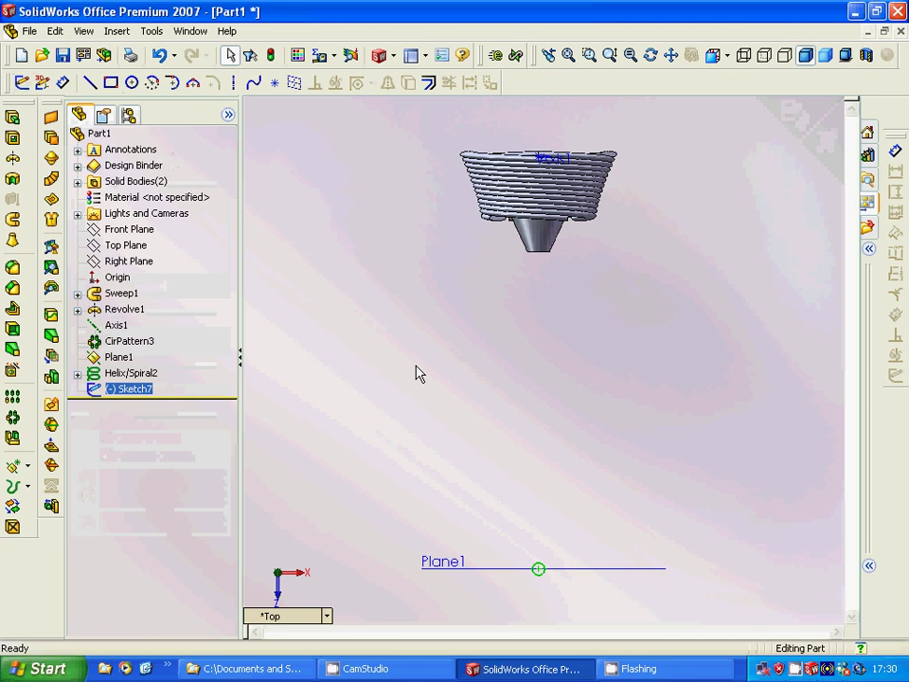
mouse_move(420, 373)
middle_mouse_down()
mouse_move(349, 375)
mouse_move(346, 331)
mouse_move(351, 354)
mouse_move(353, 335)
mouse_move(373, 377)
middle_mouse_up()
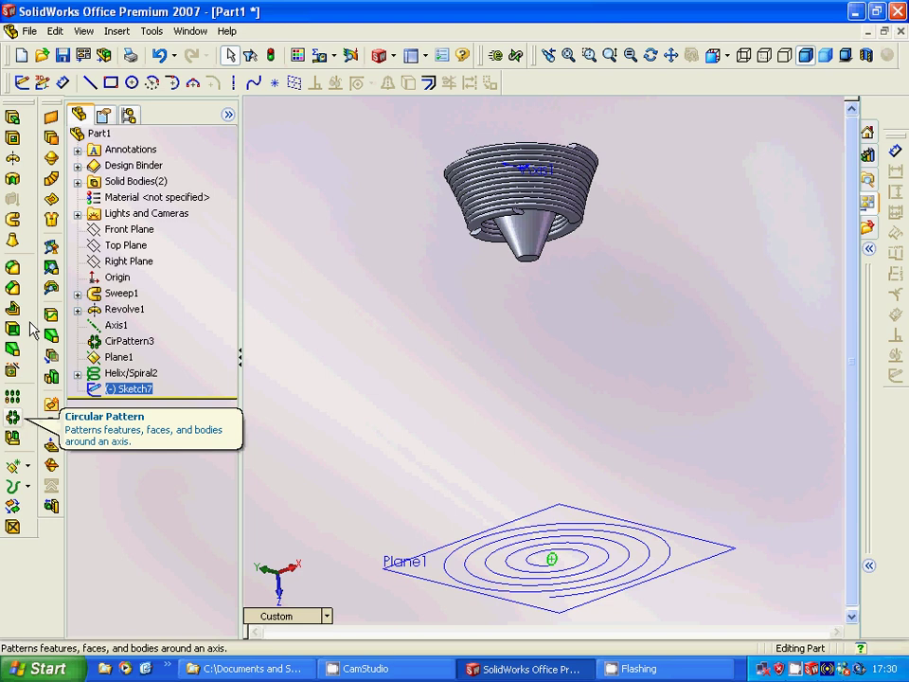
left_click(21, 222)
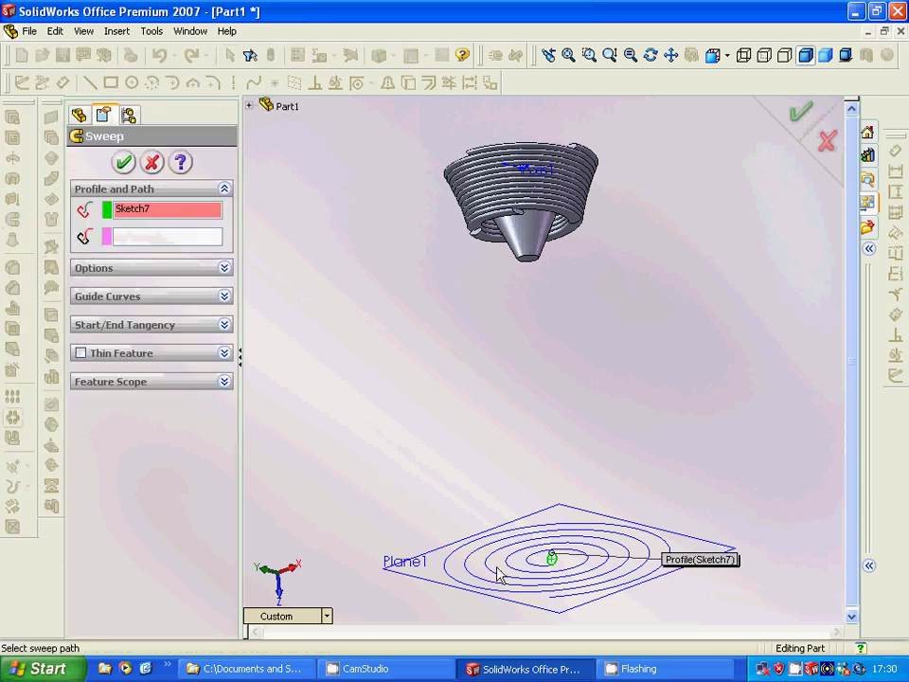
left_click(163, 236)
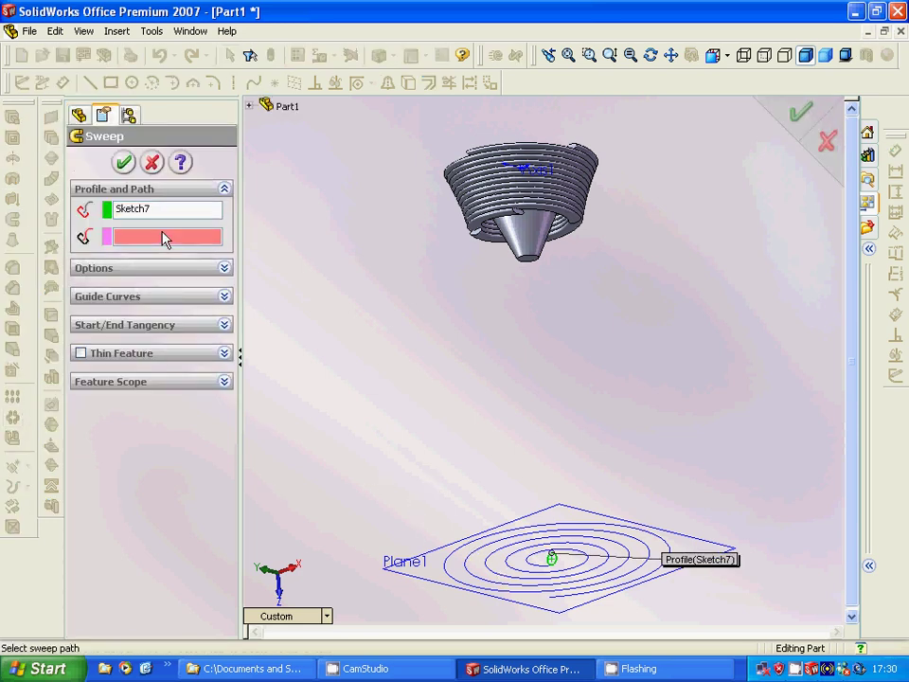
left_click(505, 579)
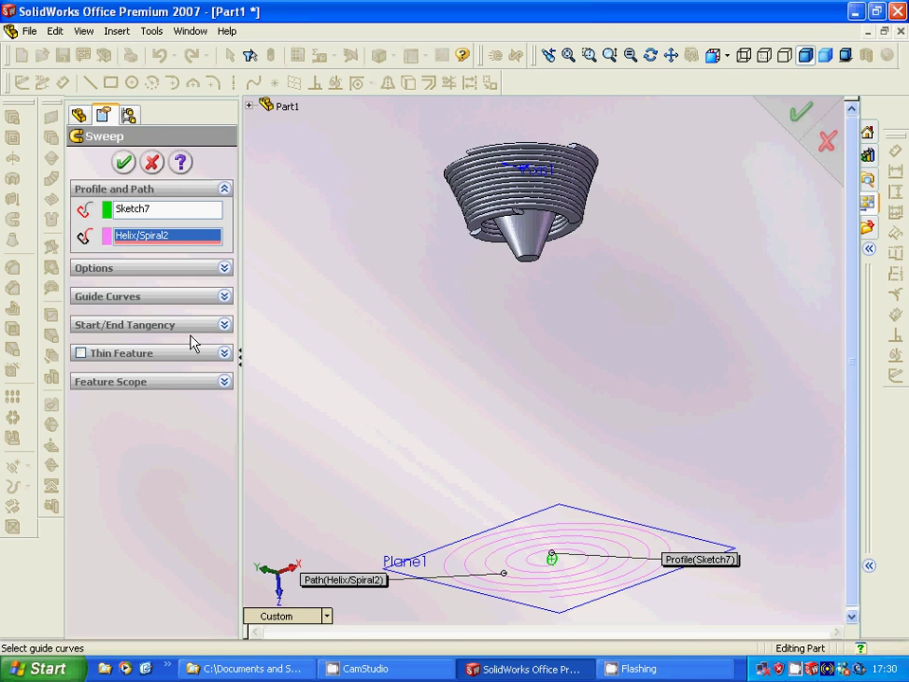
left_click(225, 270)
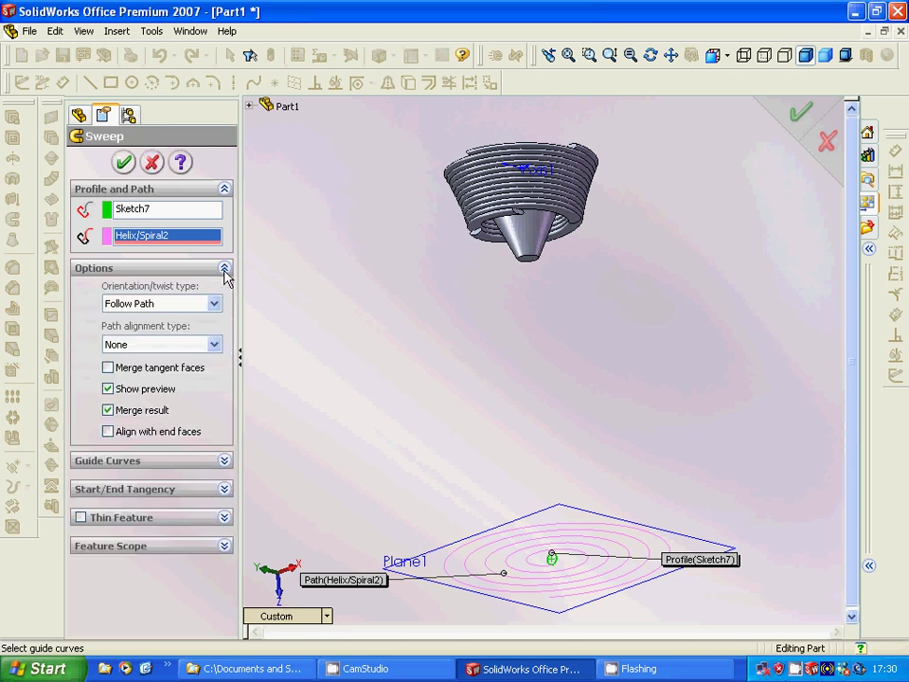
left_click(145, 392)
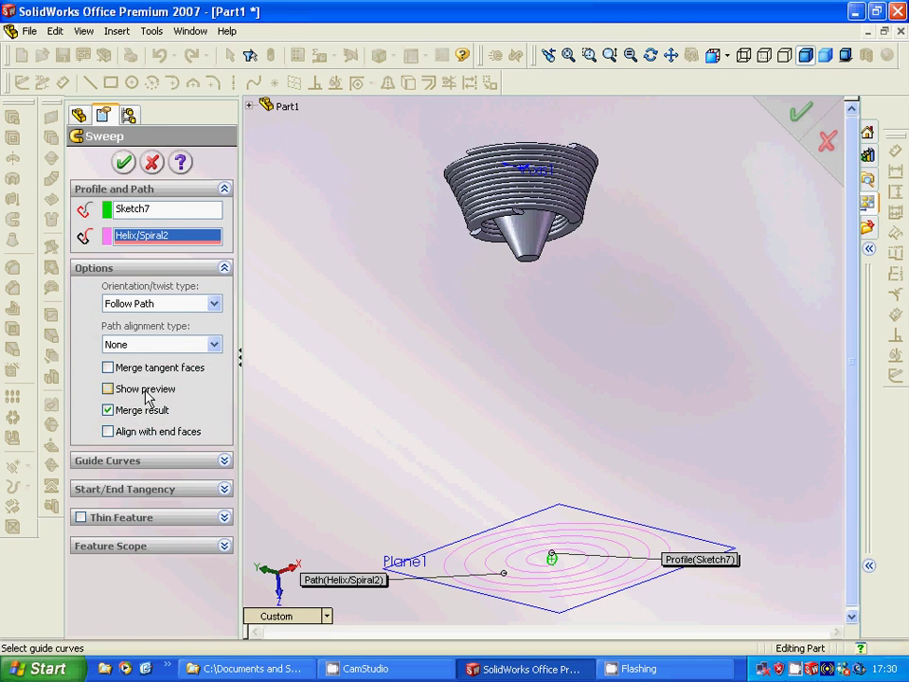
left_click(146, 392)
left_click(124, 162)
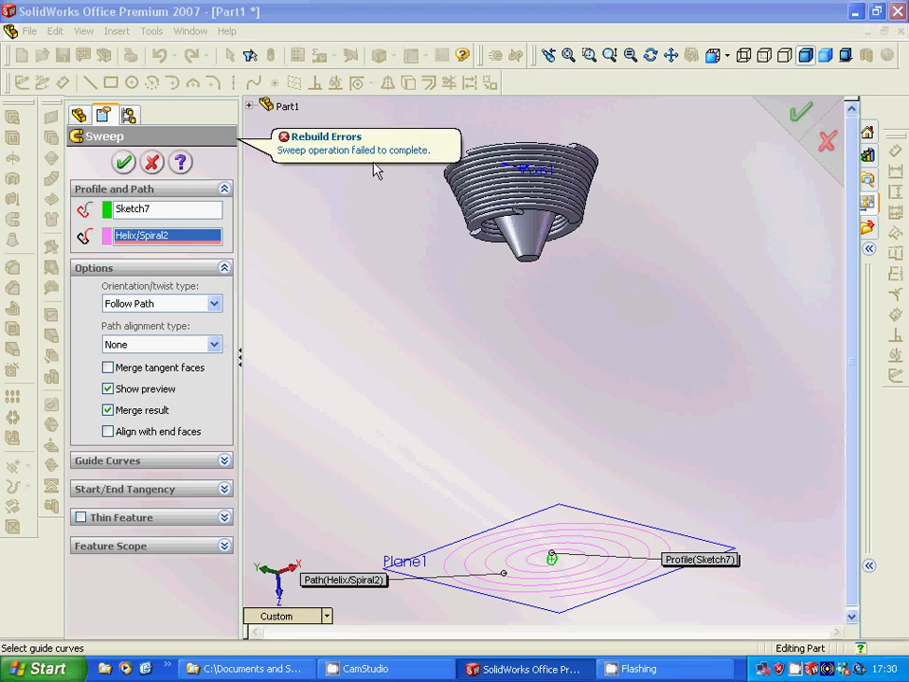
left_click(152, 163)
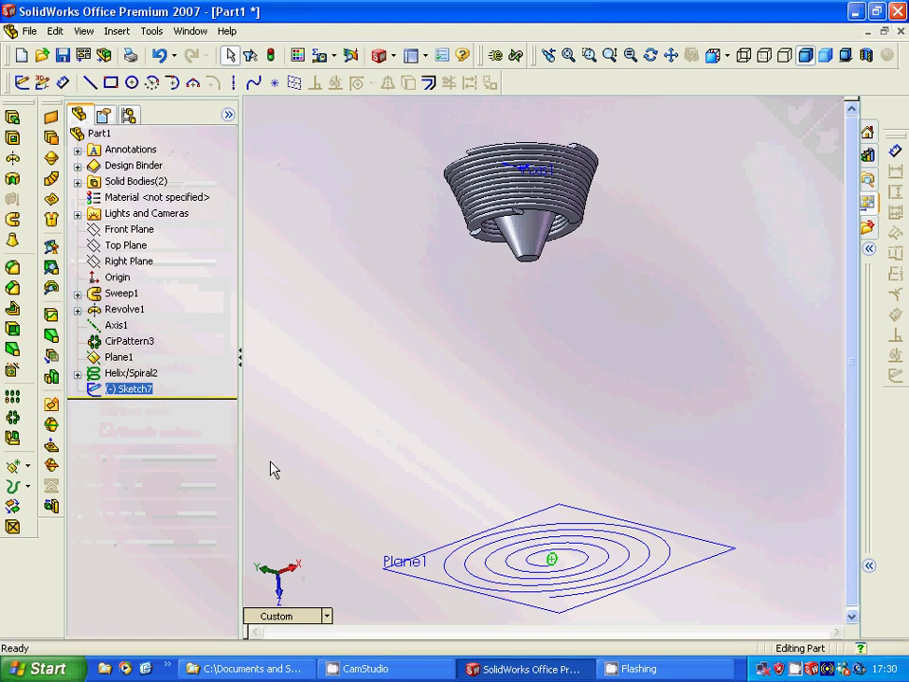
mouse_move(389, 503)
middle_mouse_down()
mouse_move(349, 460)
mouse_move(414, 506)
middle_mouse_up()
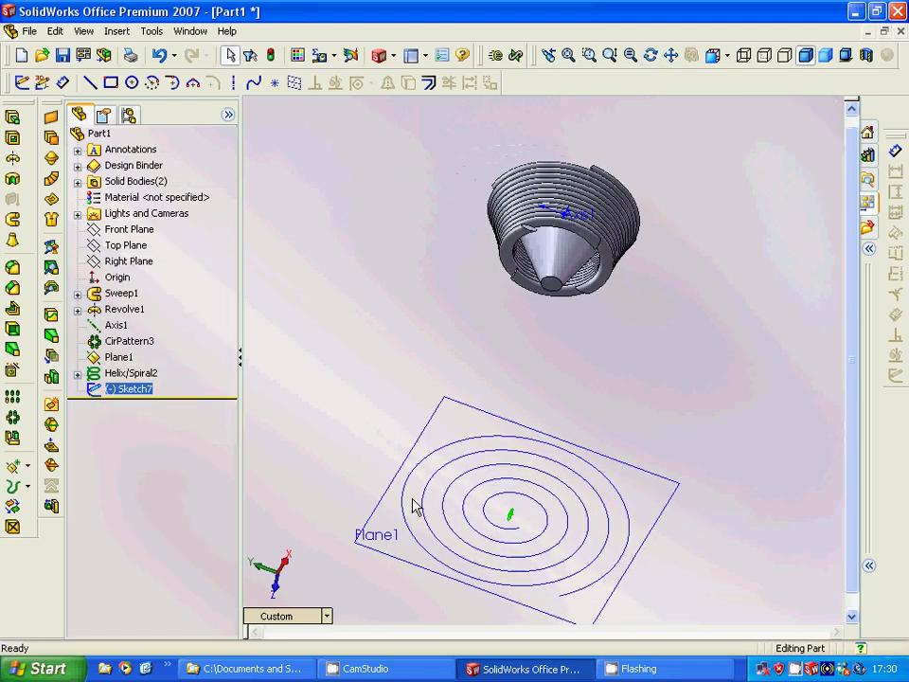
left_click(510, 524)
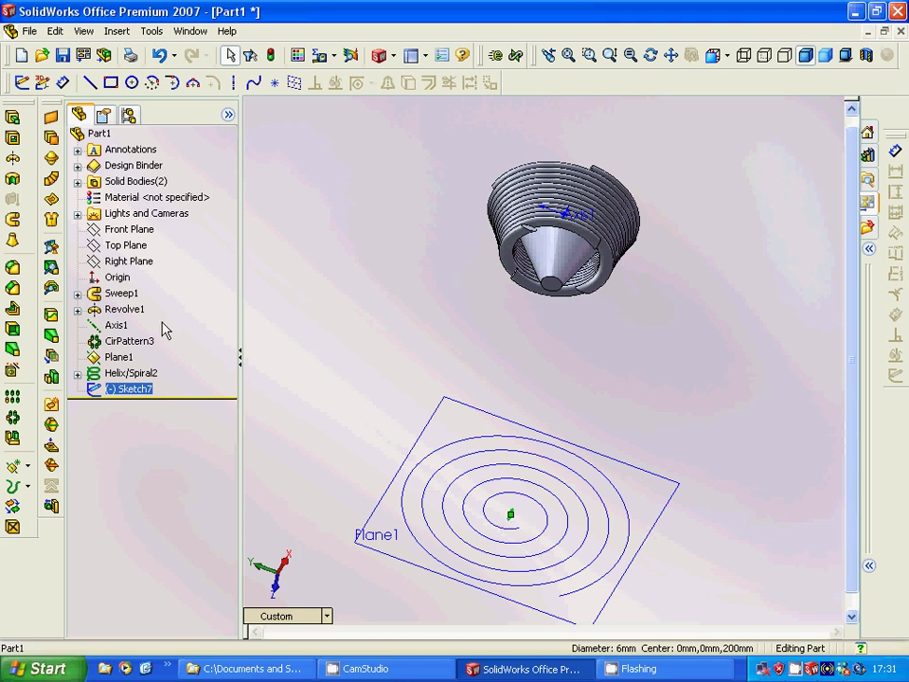
left_click(121, 248, "ctrl")
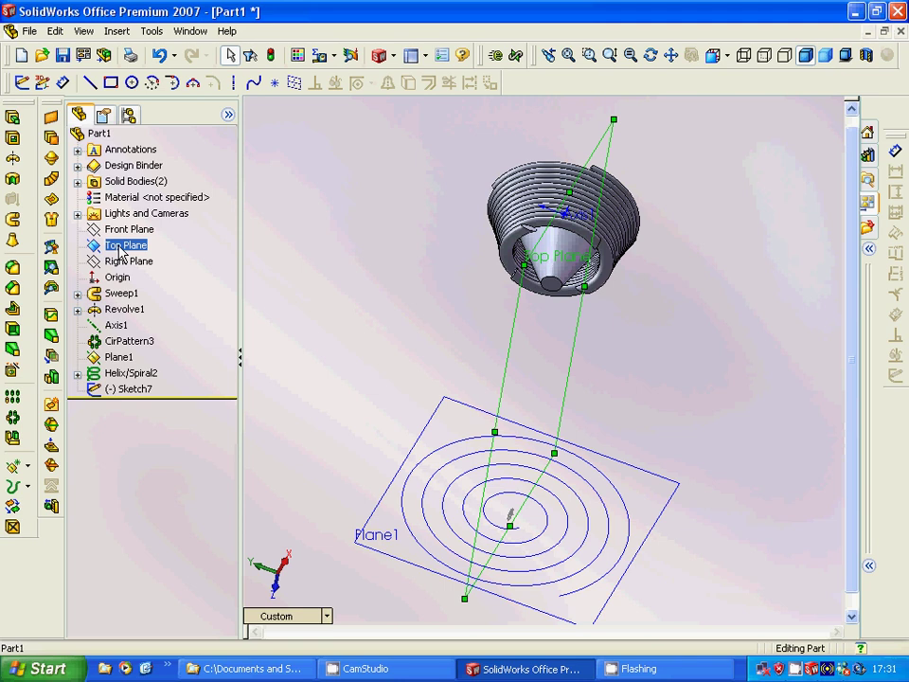
left_click(123, 261, "ctrl")
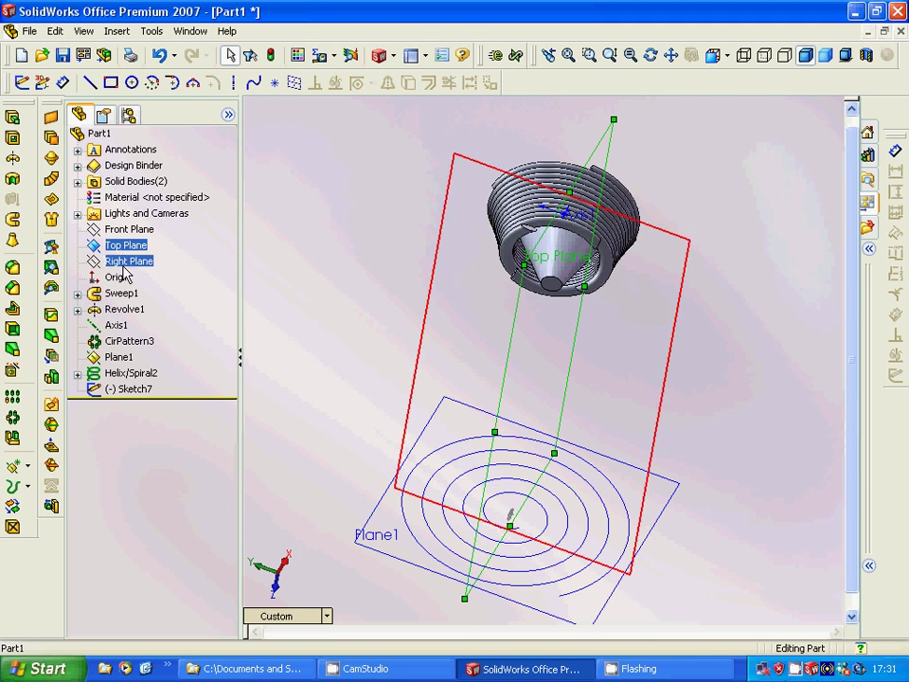
left_click(123, 263, "ctrl")
left_click(315, 382)
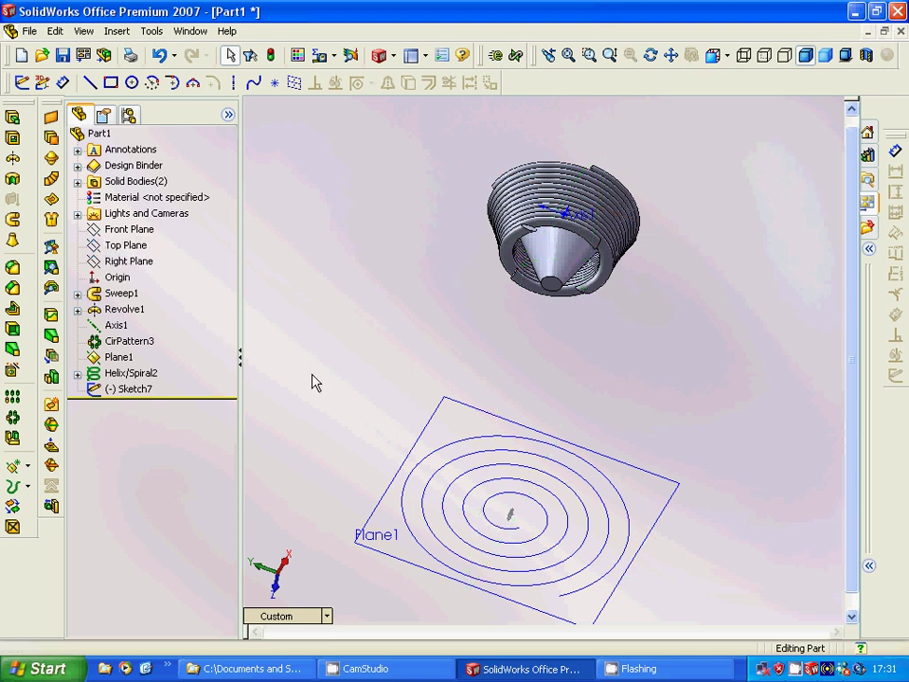
left_click(512, 538)
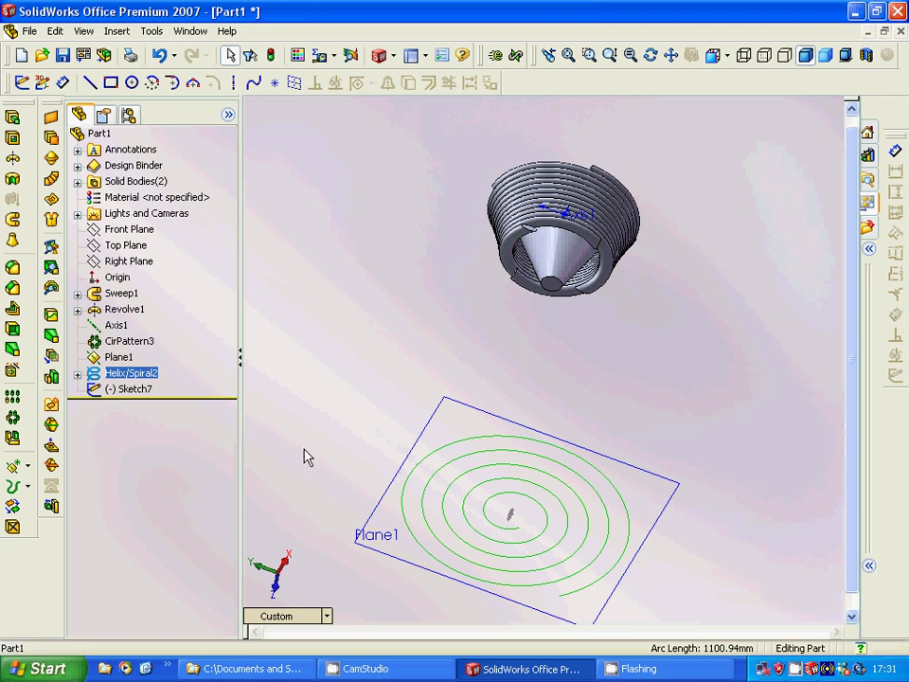
left_click(343, 468)
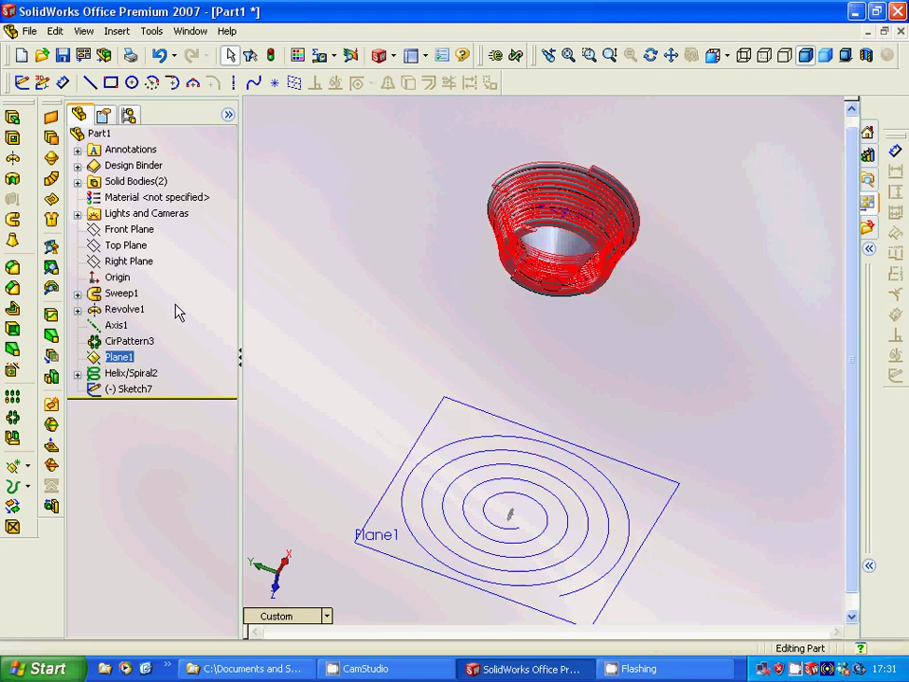
left_click(142, 309)
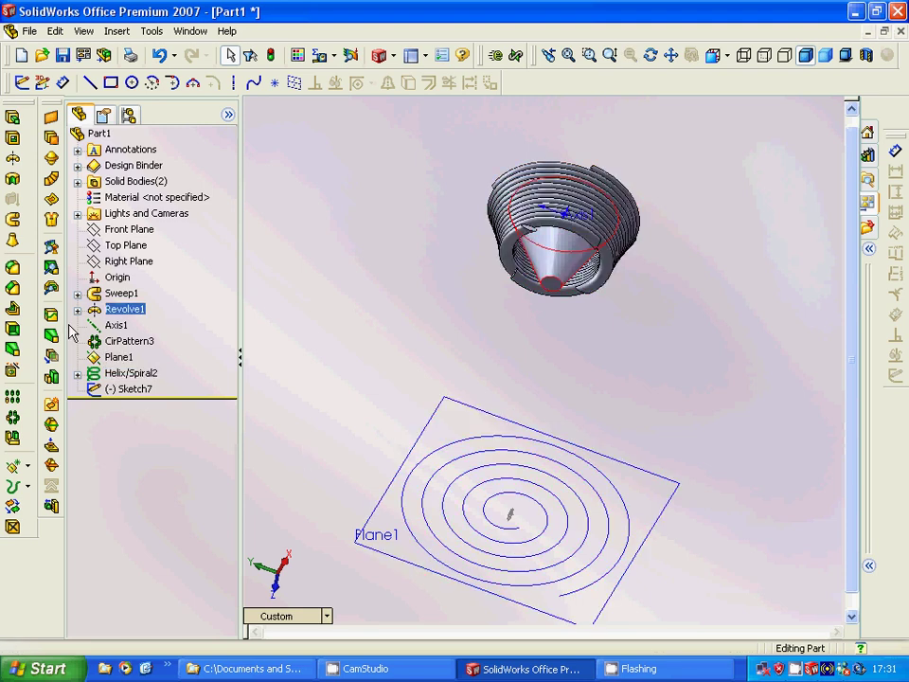
left_click(27, 466)
Create Plane2, offset 10 mm from the Top Plane with the direction reversed
left_click(84, 467)
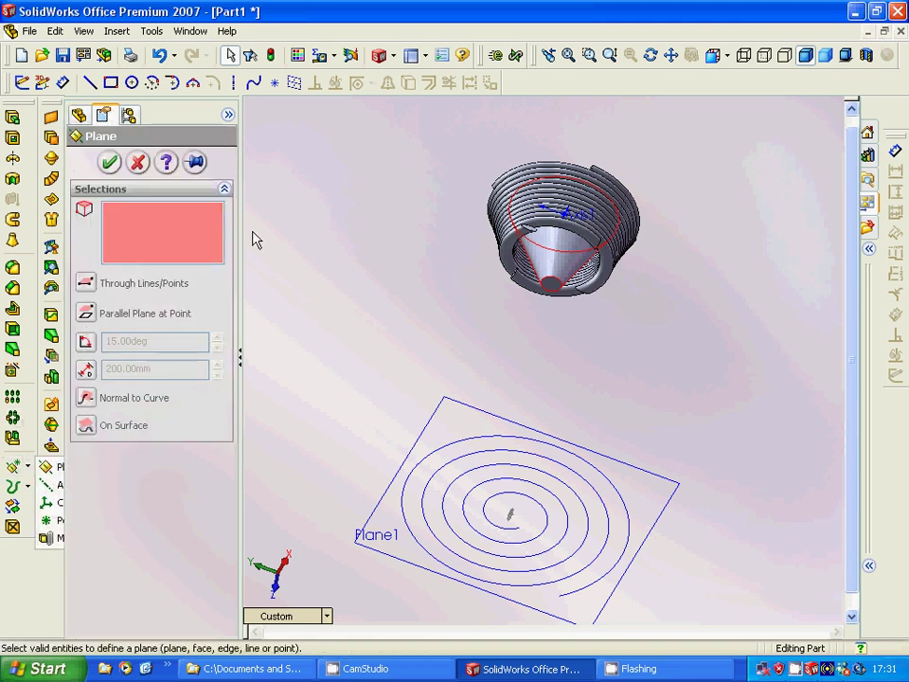
left_click(248, 105)
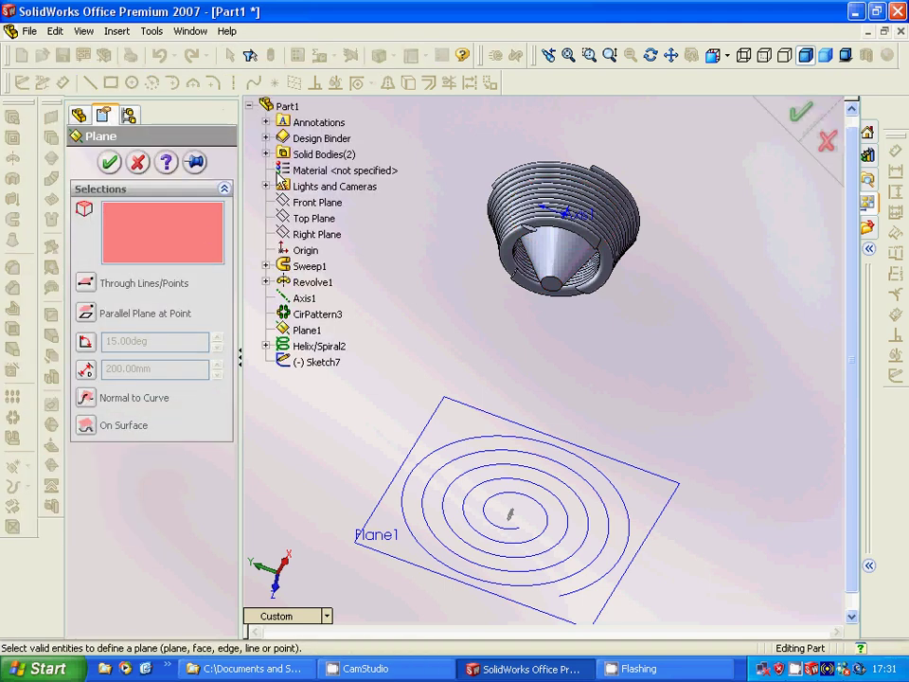
left_click(301, 221)
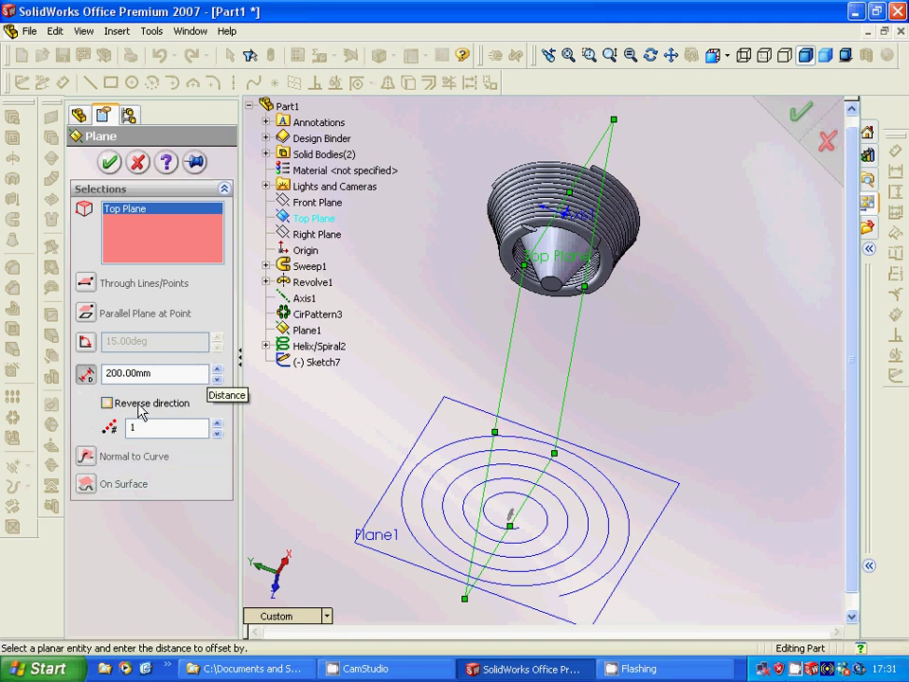
double_click(158, 378)
type("10")
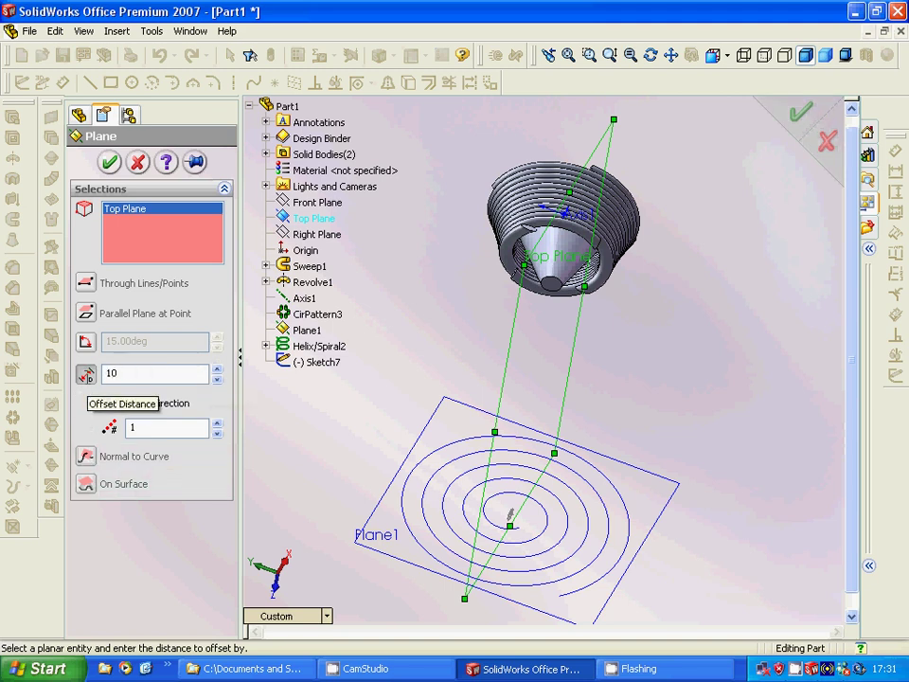
key("Return")
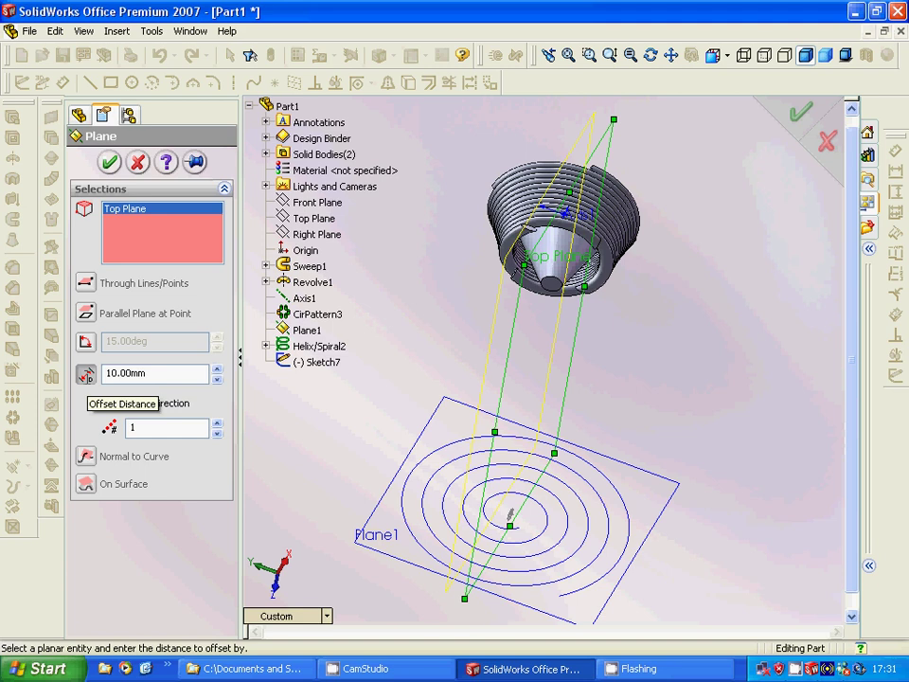
left_click(108, 404)
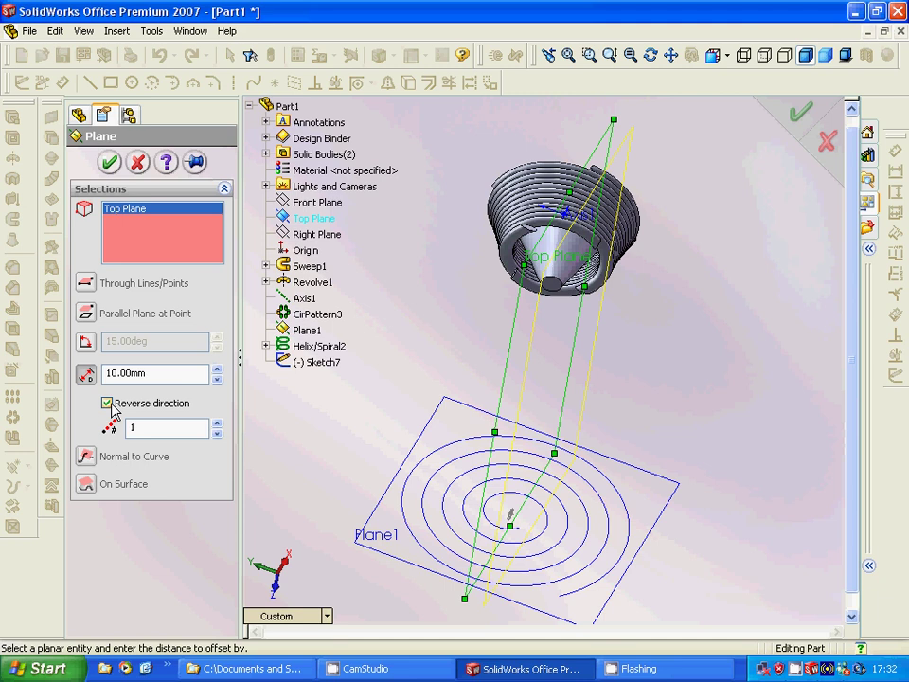
left_click(110, 161)
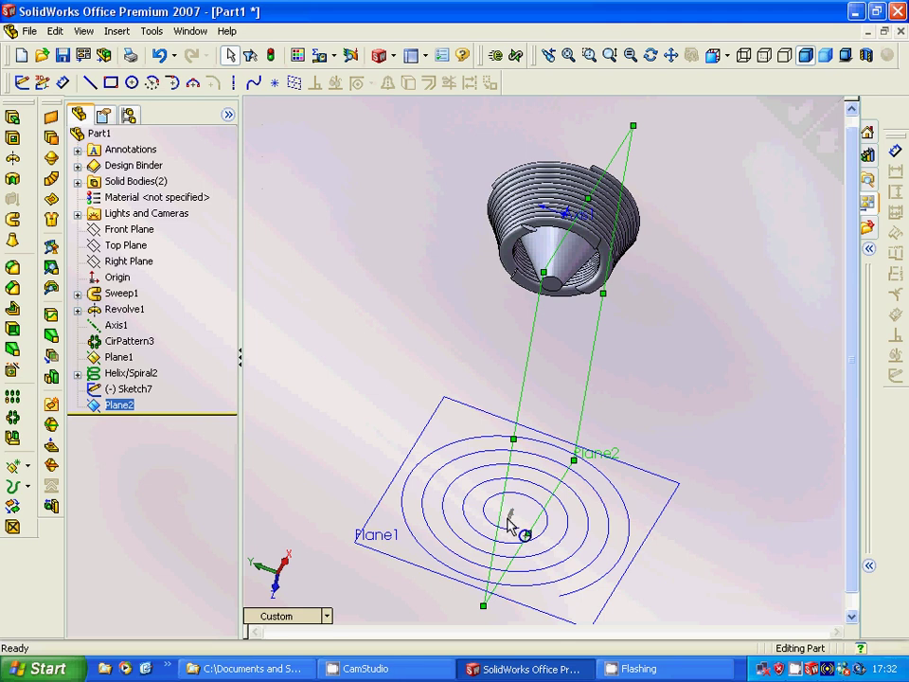
Delete the earlier circle sketch Sketch7
left_click(508, 519)
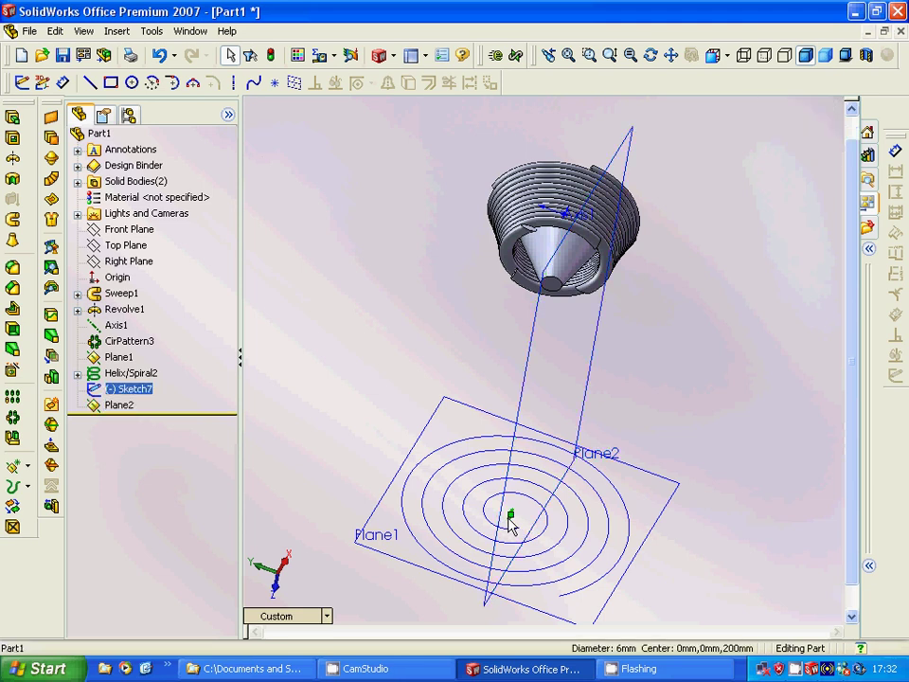
right_click(509, 520)
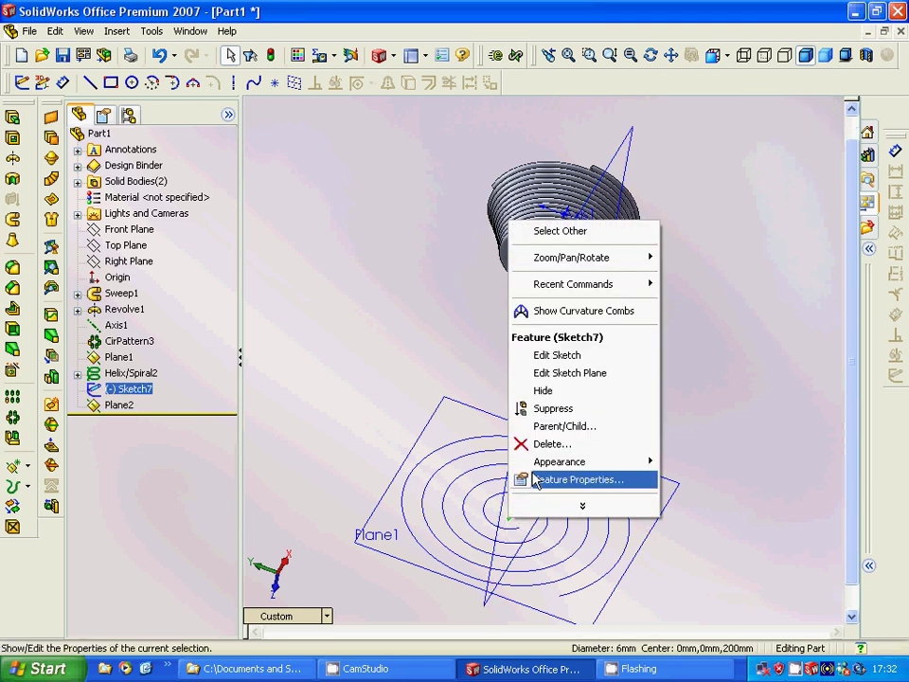
left_click(549, 445)
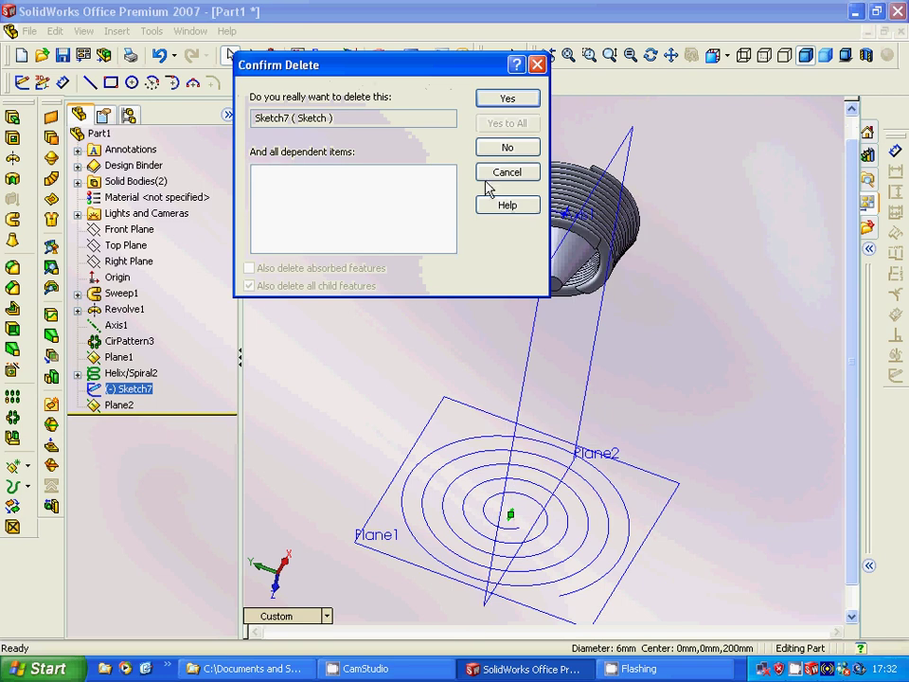
left_click(503, 103)
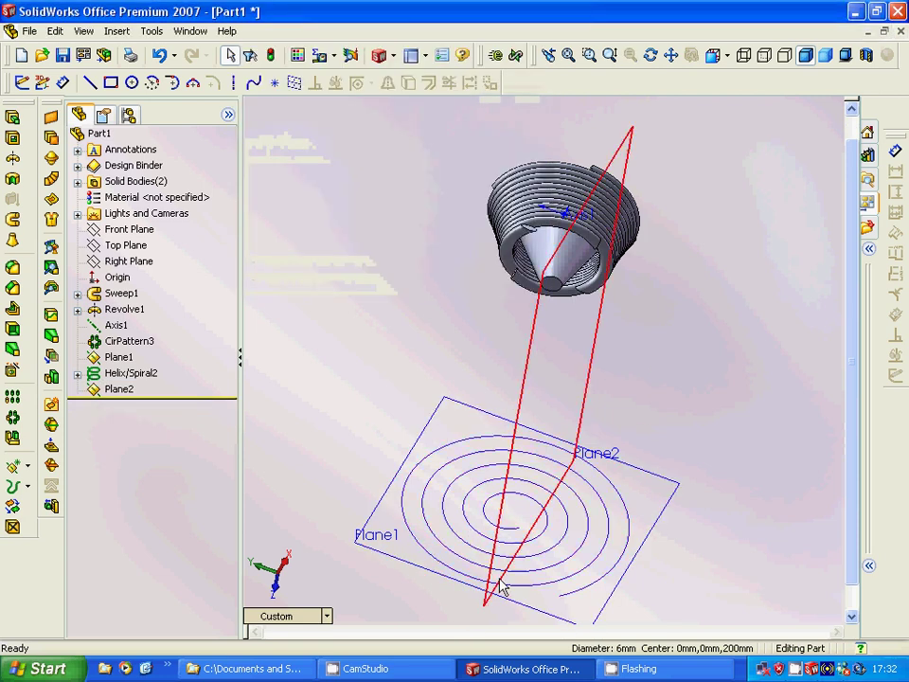
On Plane2, draw a 3 mm radius circle at the spiral's inner end and close the sketch
left_click(481, 606)
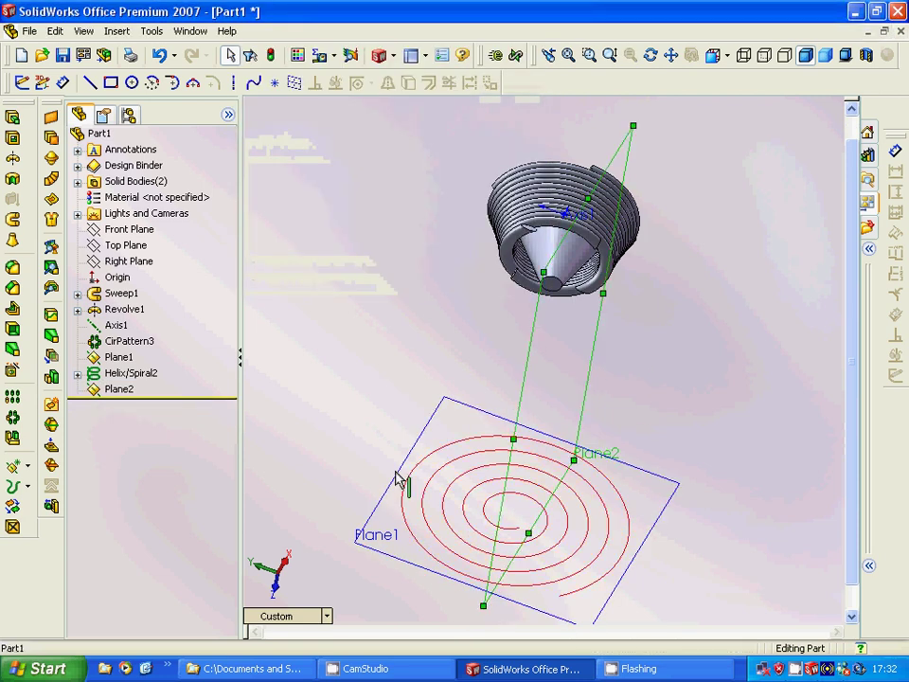
left_click(22, 83)
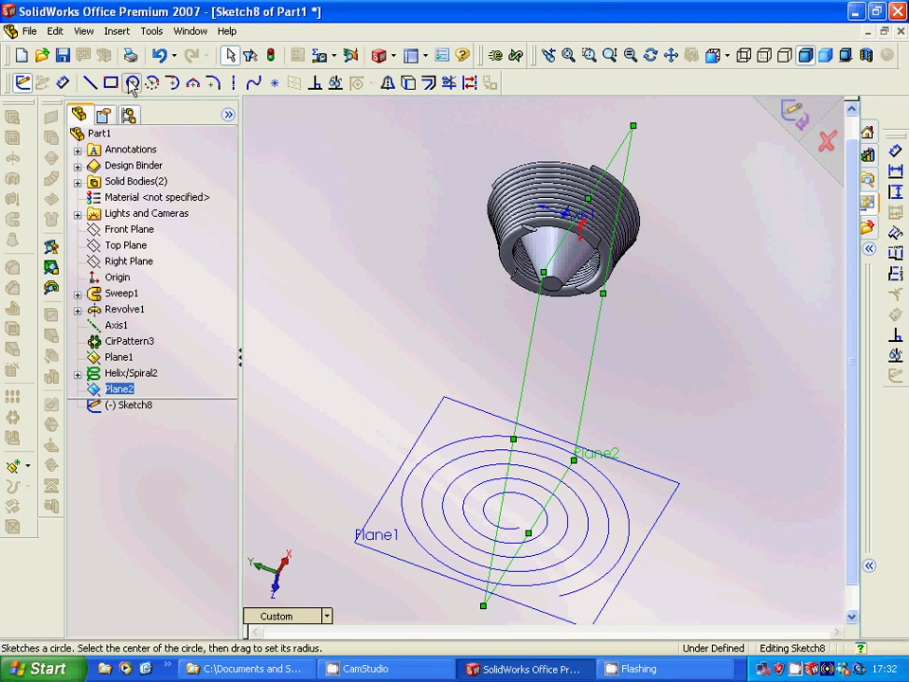
left_click(132, 82)
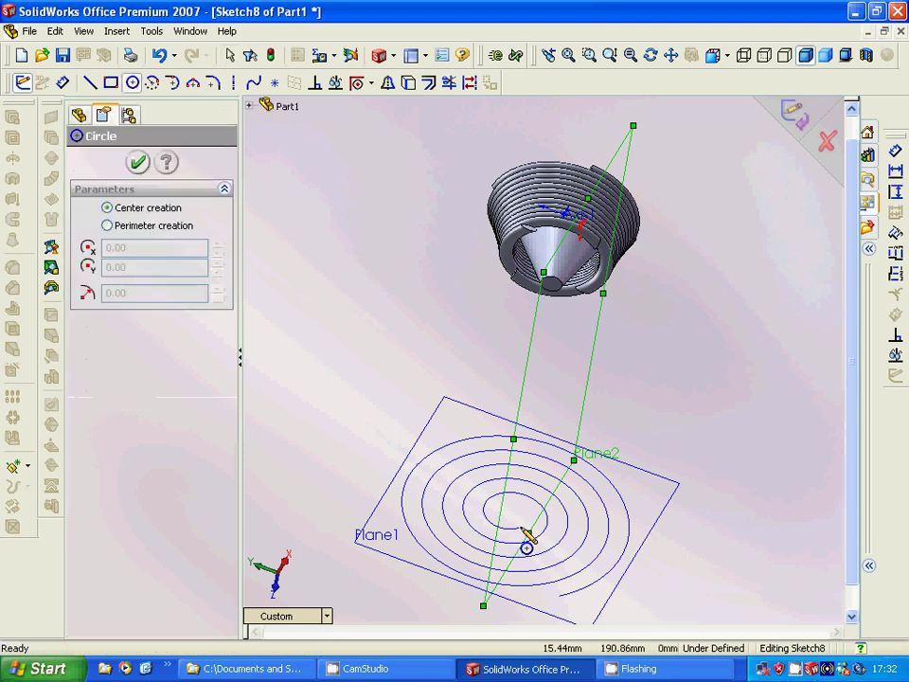
left_click(526, 547)
left_click(526, 547)
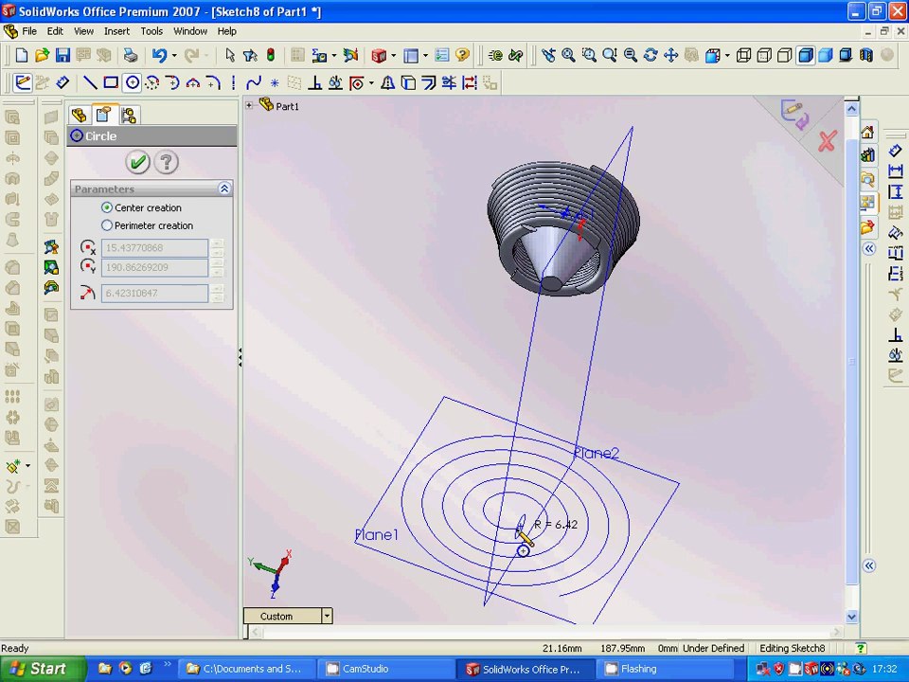
left_click(519, 531)
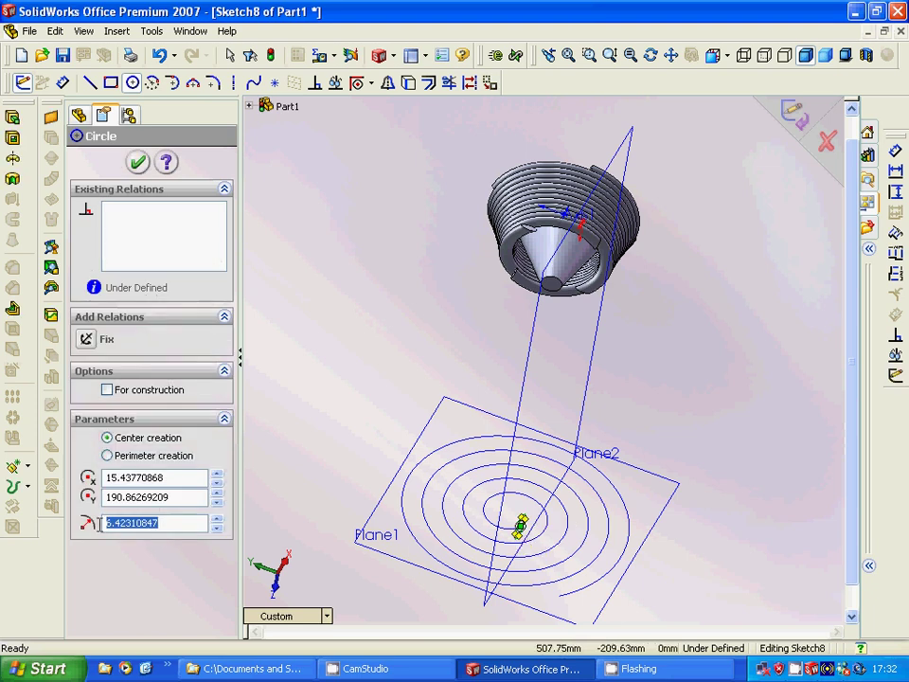
type("3")
key("Return")
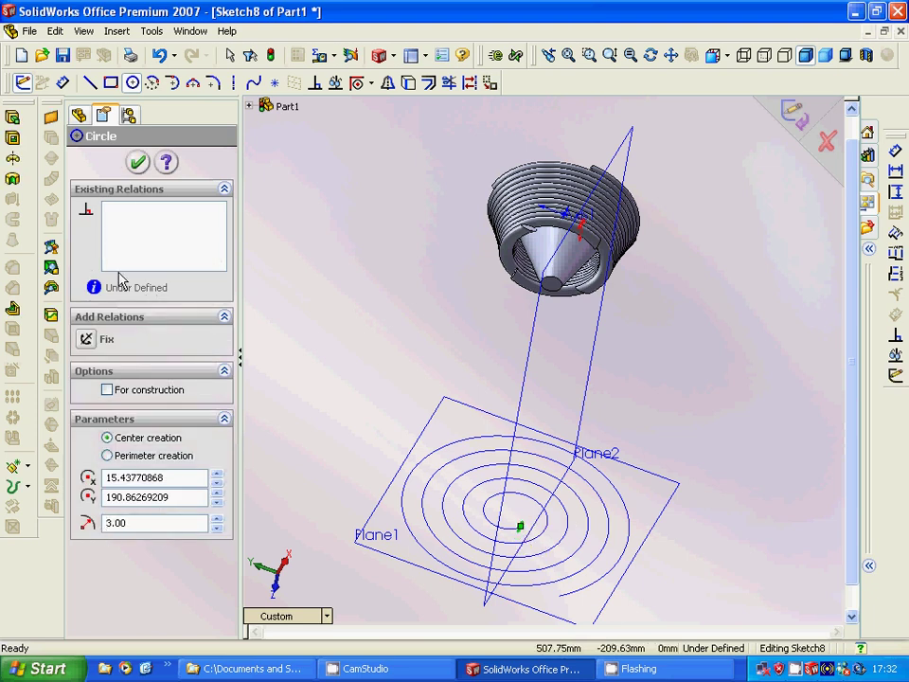
left_click(138, 162)
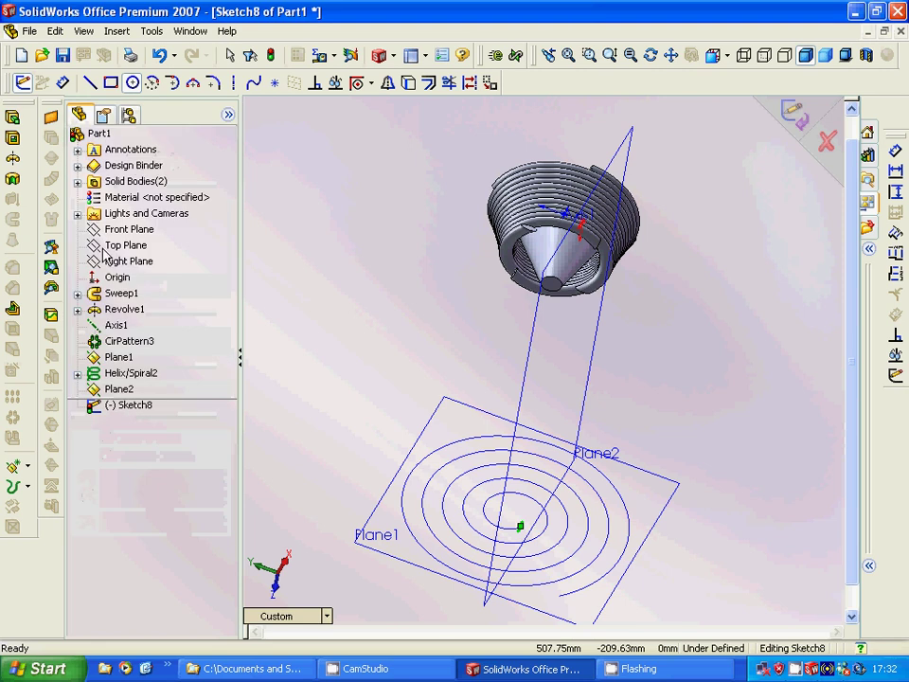
left_click(21, 82)
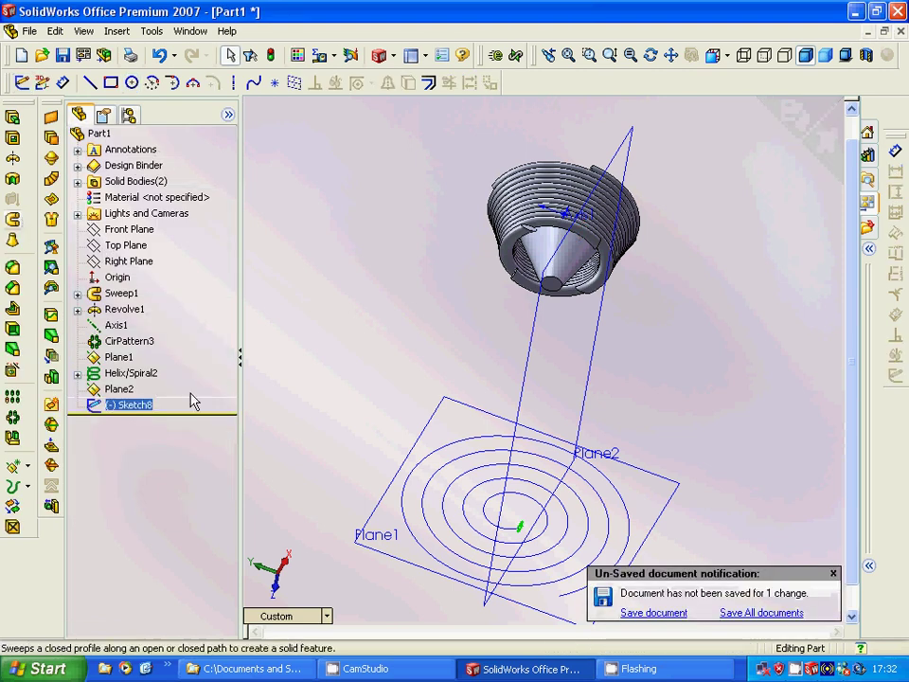
Sweep the Sketch8 circle along Helix/Spiral2 to form Sweep3, then orbit to inspect it
left_click(12, 218)
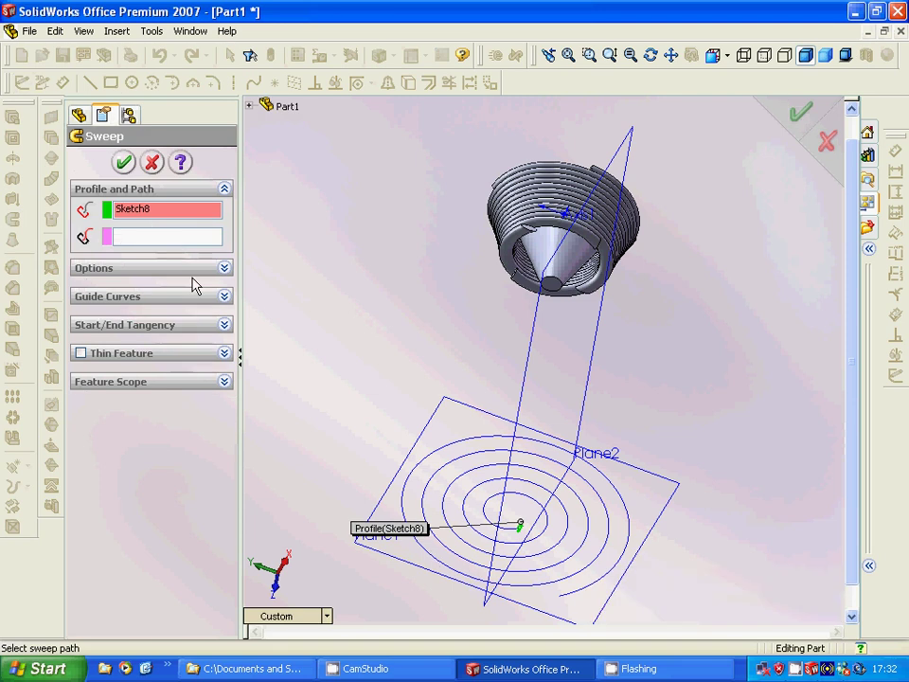
left_click(157, 240)
left_click(436, 497)
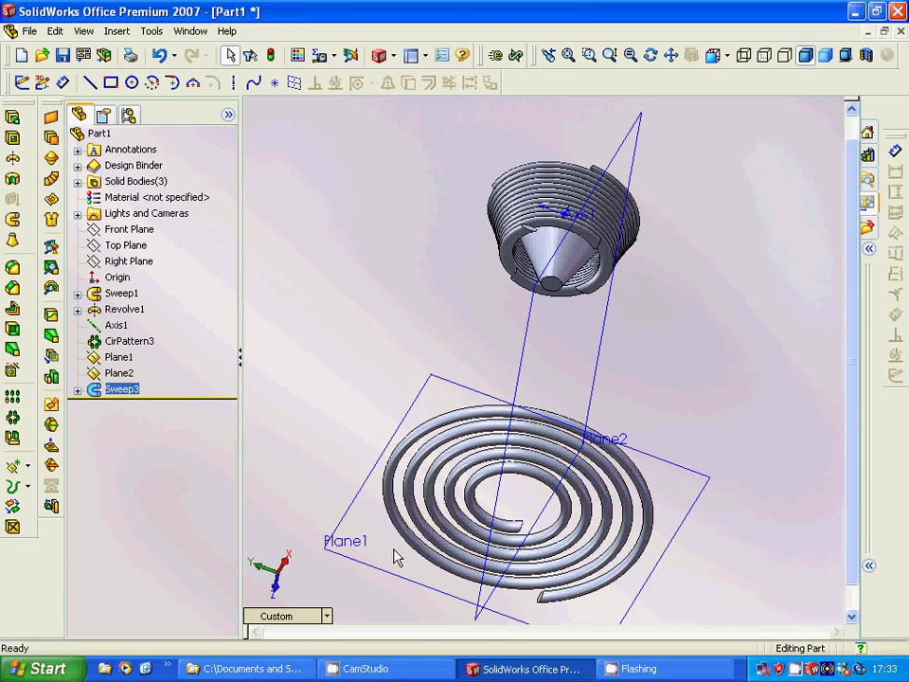
middle_click_drag(345, 407, 328, 419)
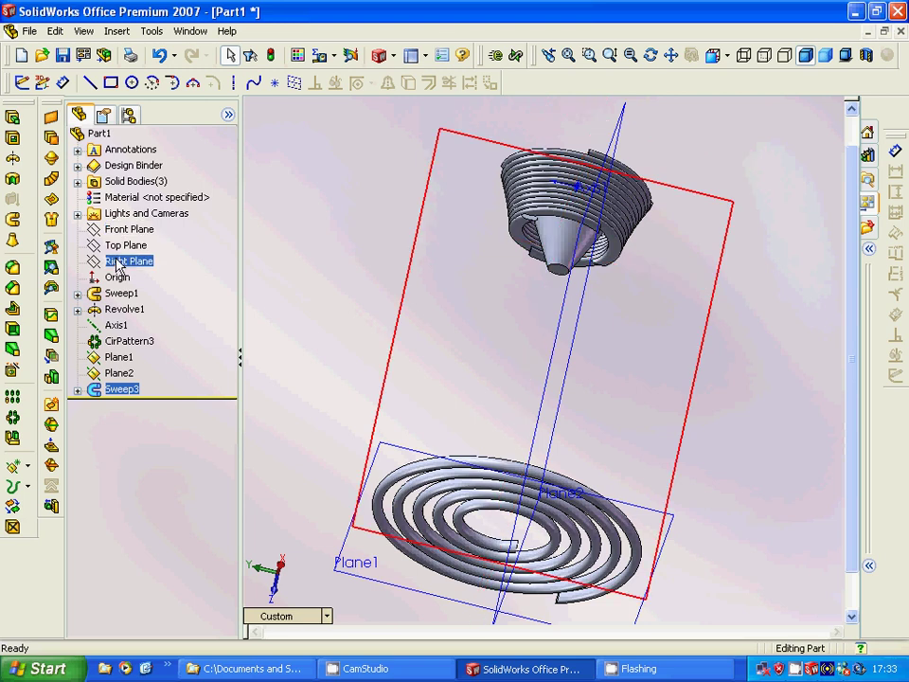
left_click(118, 264)
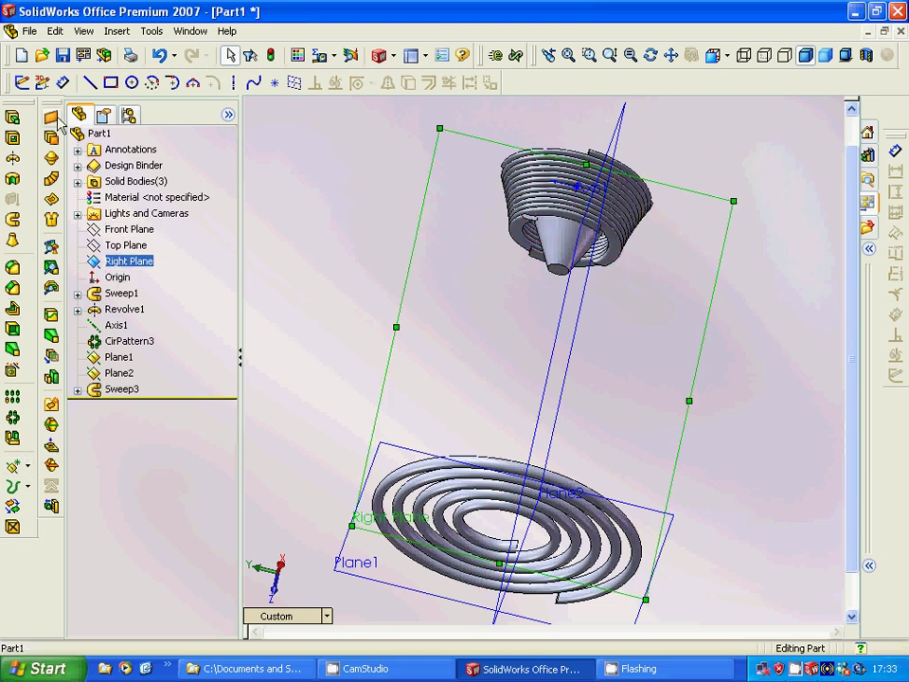
Draw a 5 mm radius circle as Sketch9 on the Right Plane and exit the sketch
left_click(21, 83)
left_click(132, 82)
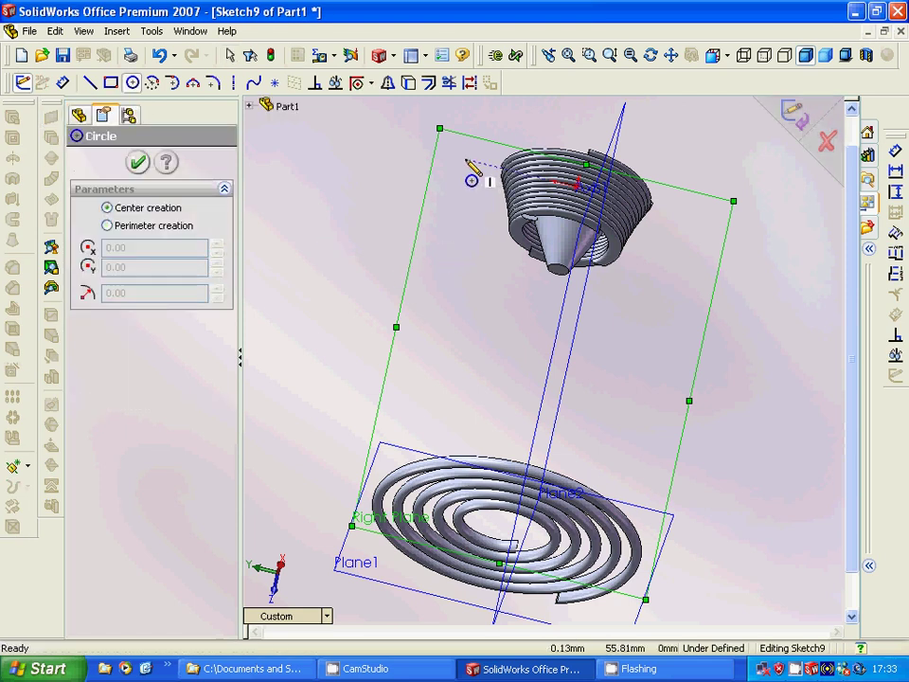
left_click(387, 141)
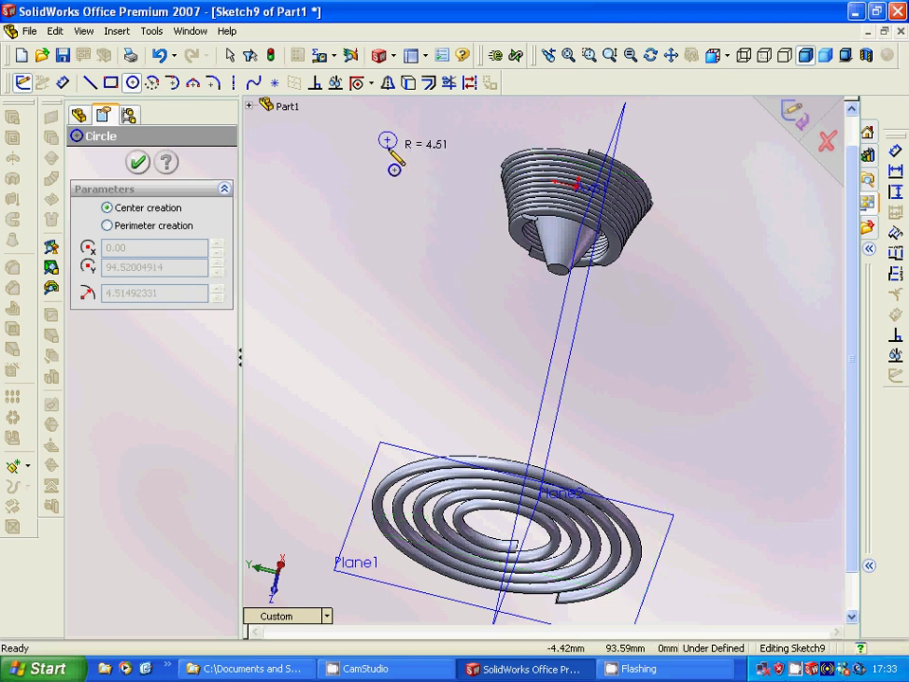
left_click(394, 164)
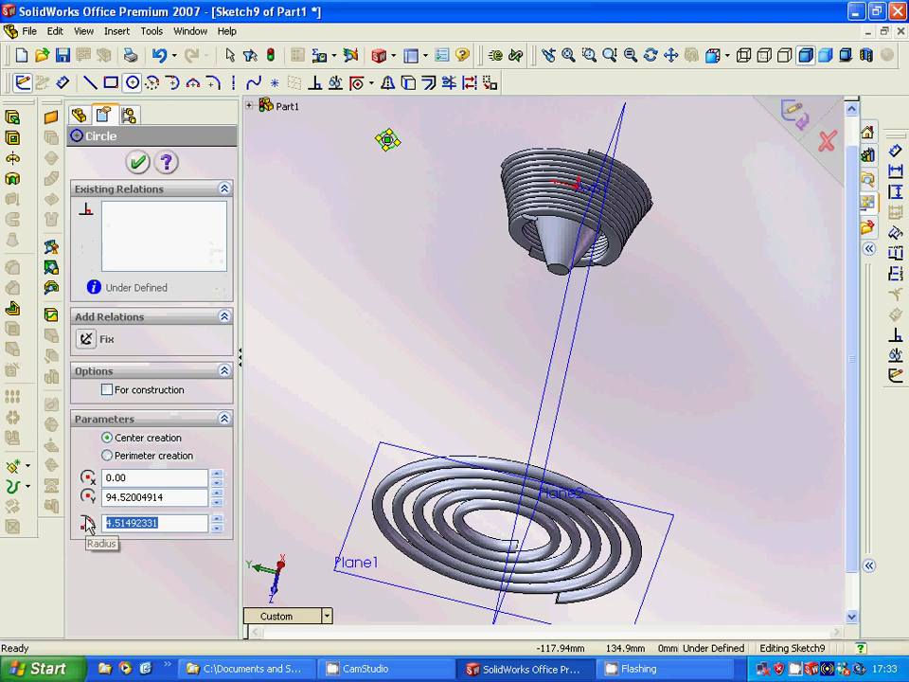
type("5")
key("Return")
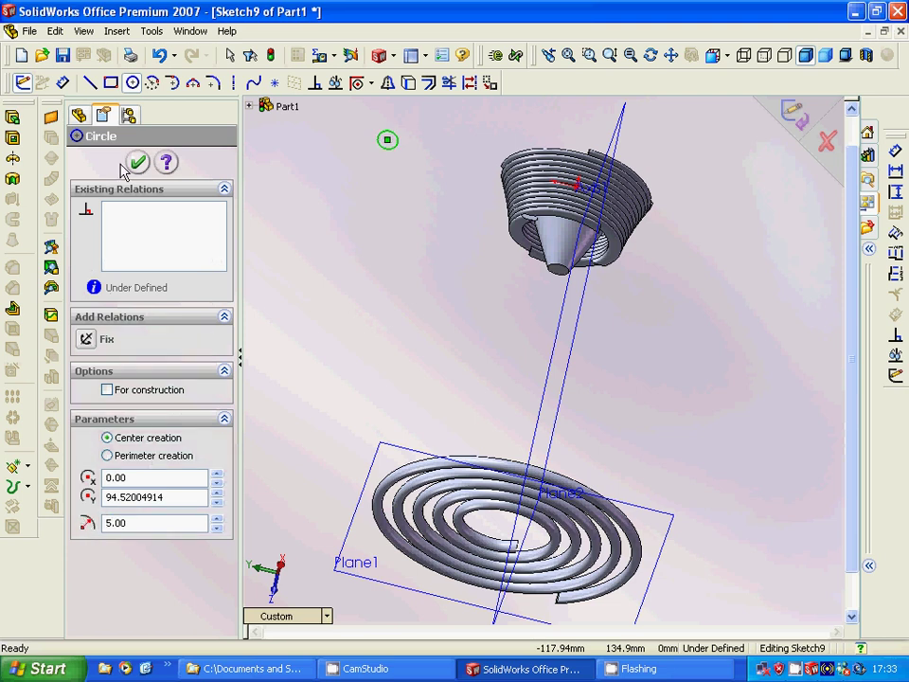
left_click(23, 82)
left_click(121, 389, "ctrl")
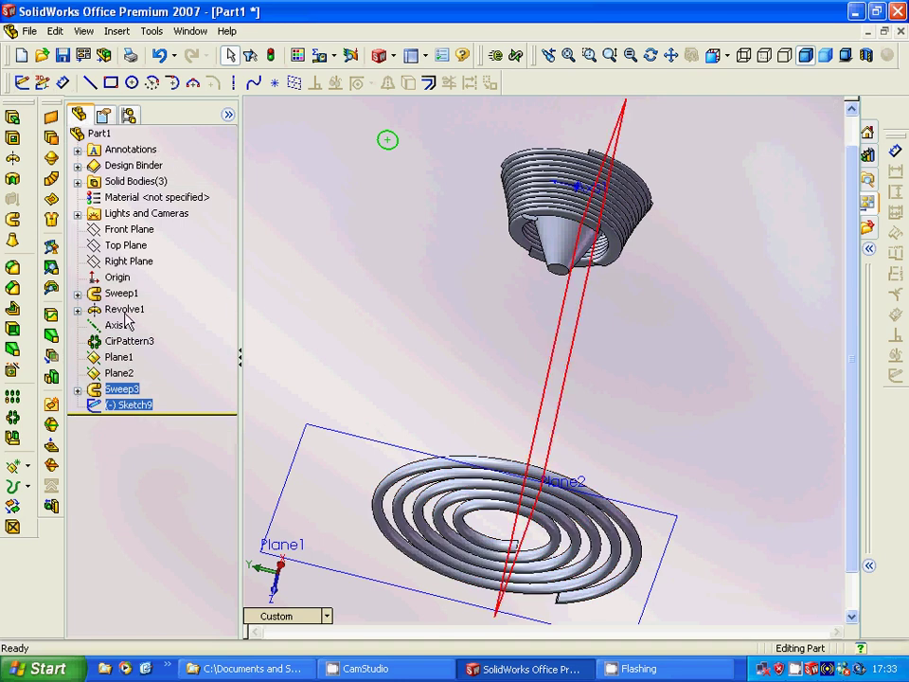
Start the Helix and Spiral command on the Front Plane with the circle tool
left_click(128, 232)
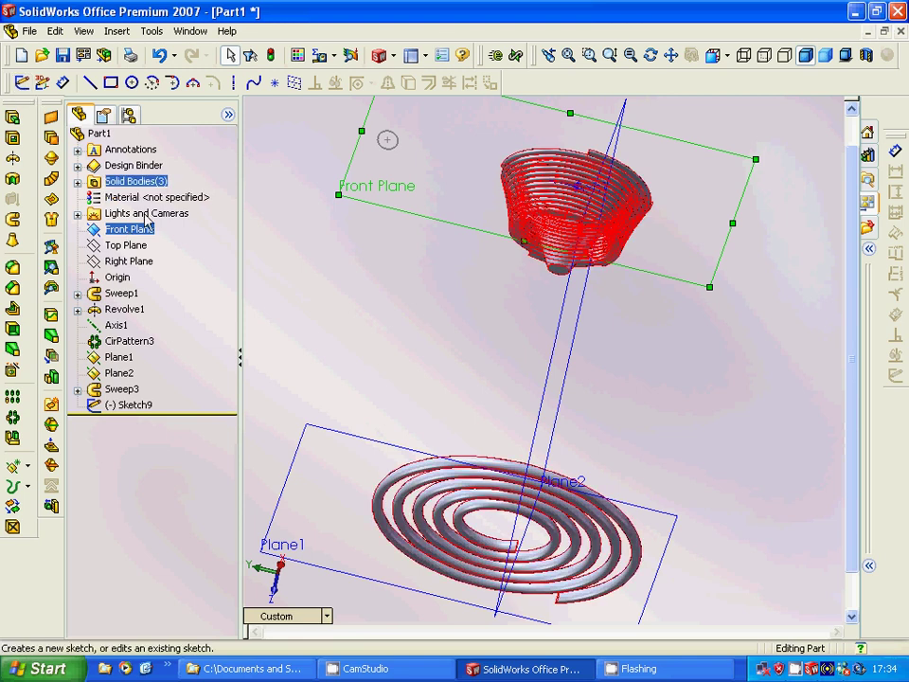
left_click(27, 485)
left_click(84, 586)
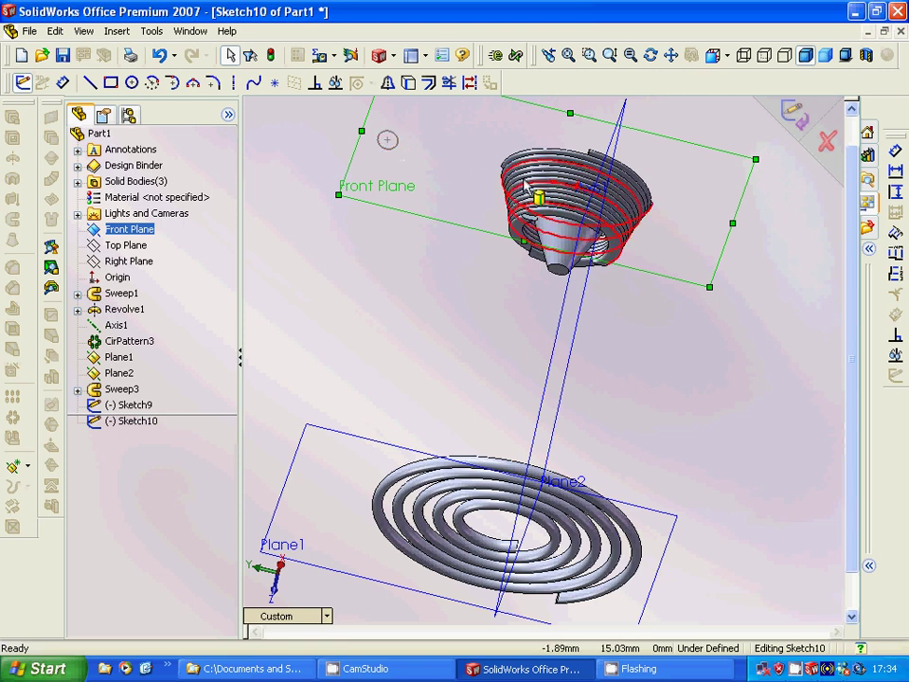
left_click(436, 159)
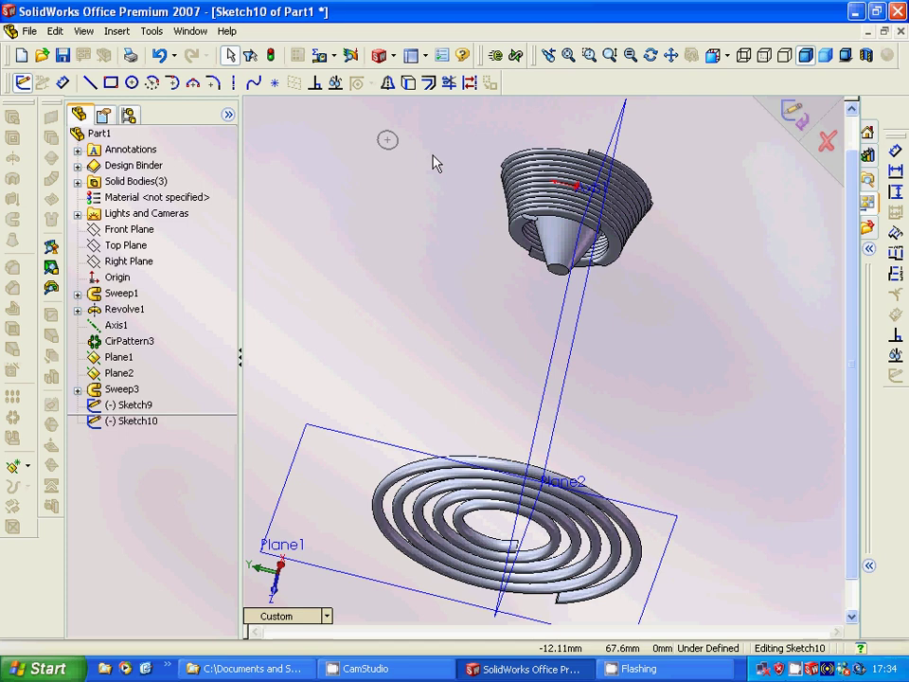
left_click(132, 84)
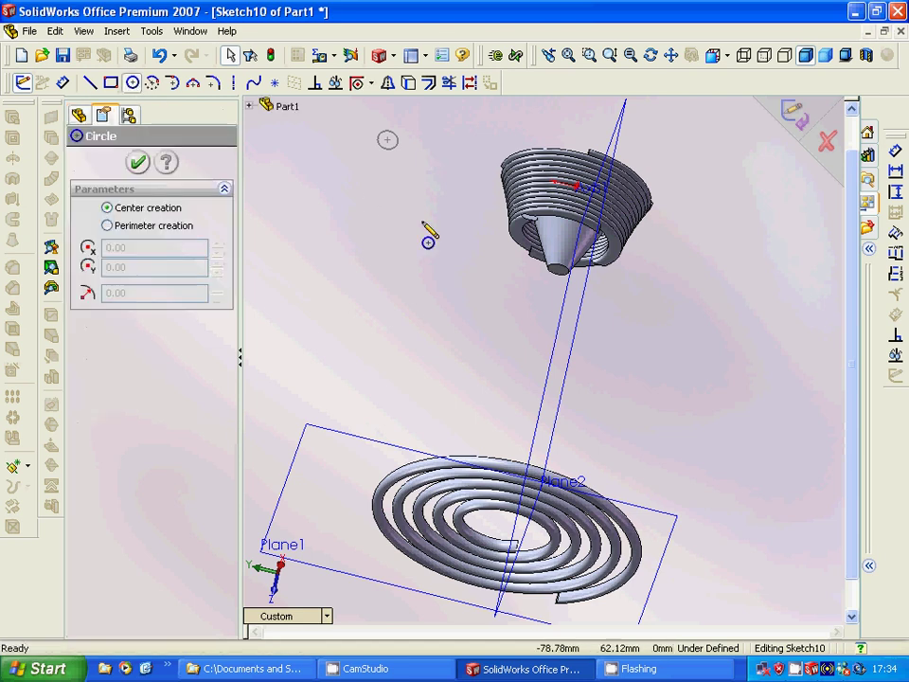
Draw a 20 mm radius circle centred at X 0, Y 70 and accept it
left_click(436, 151)
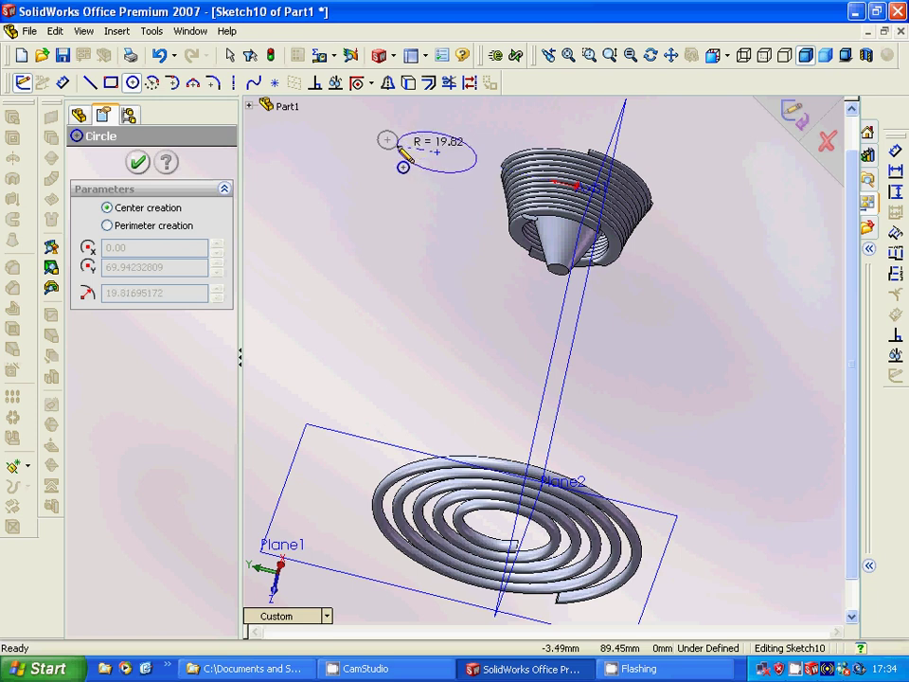
left_click(402, 152)
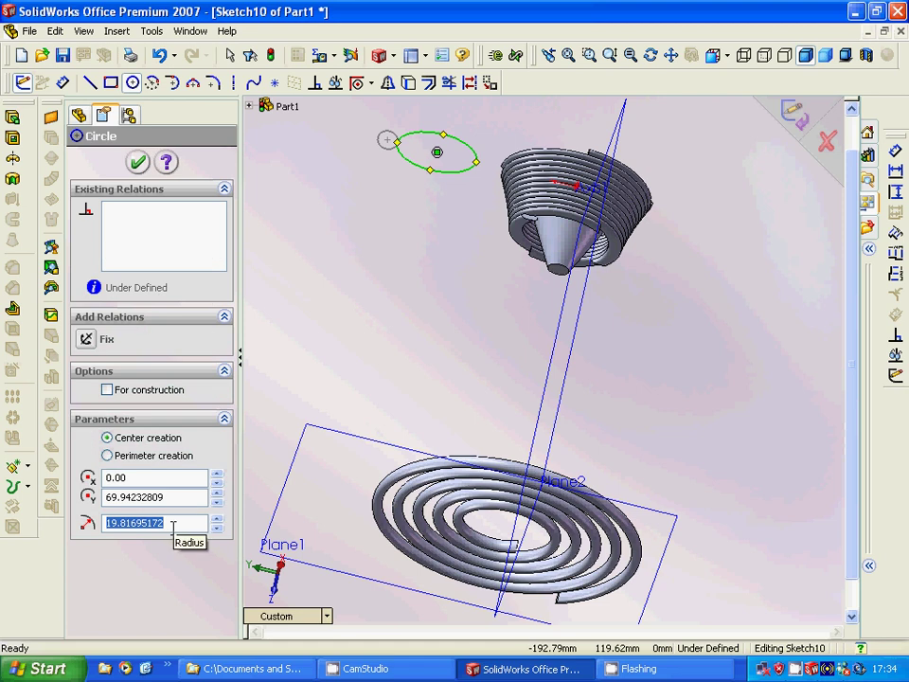
type("20")
key("Return")
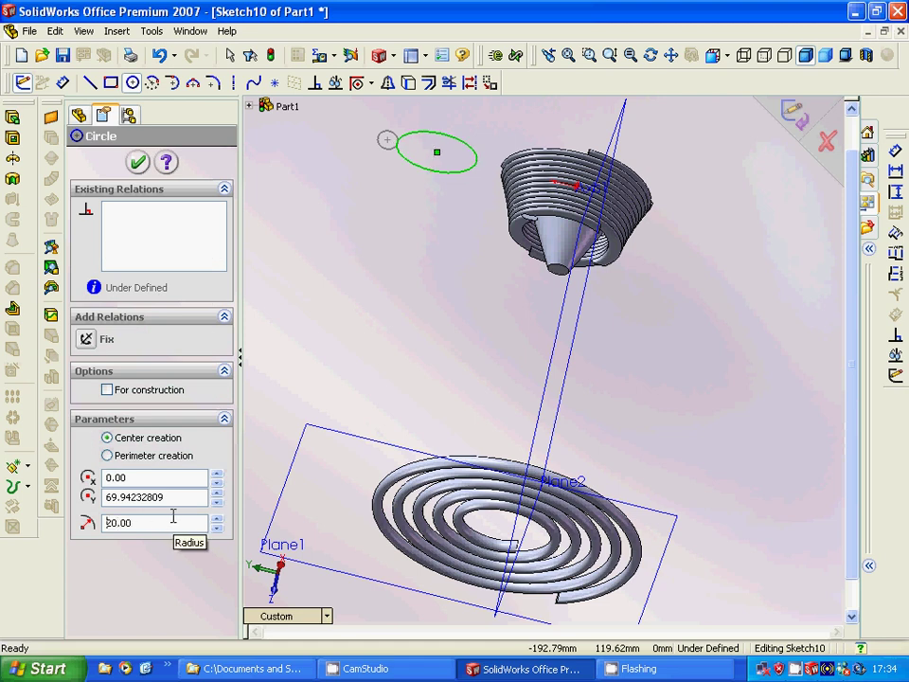
left_click_drag(176, 496, 100, 501)
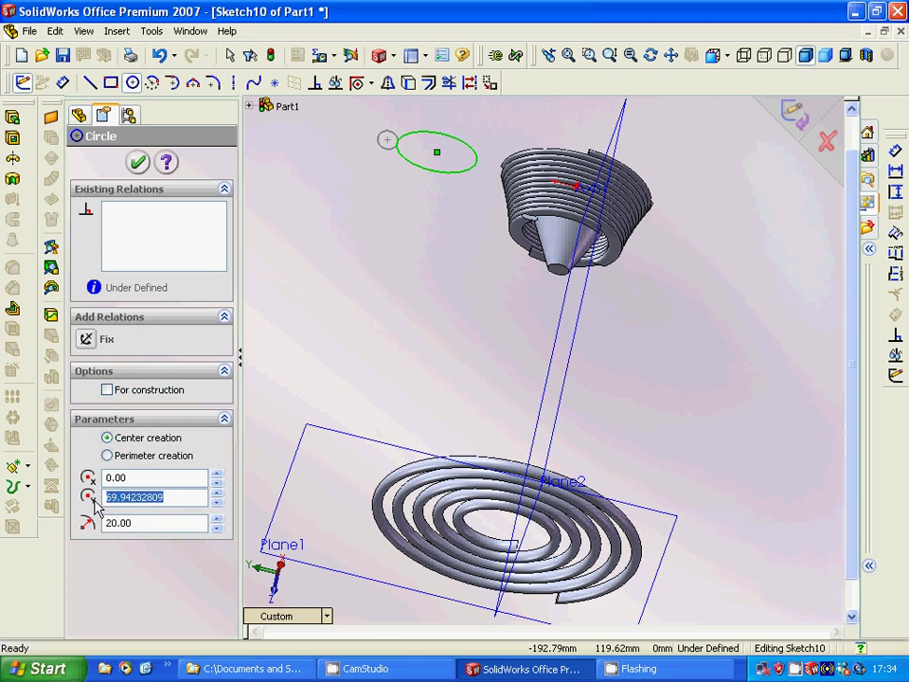
type("60")
key("Return")
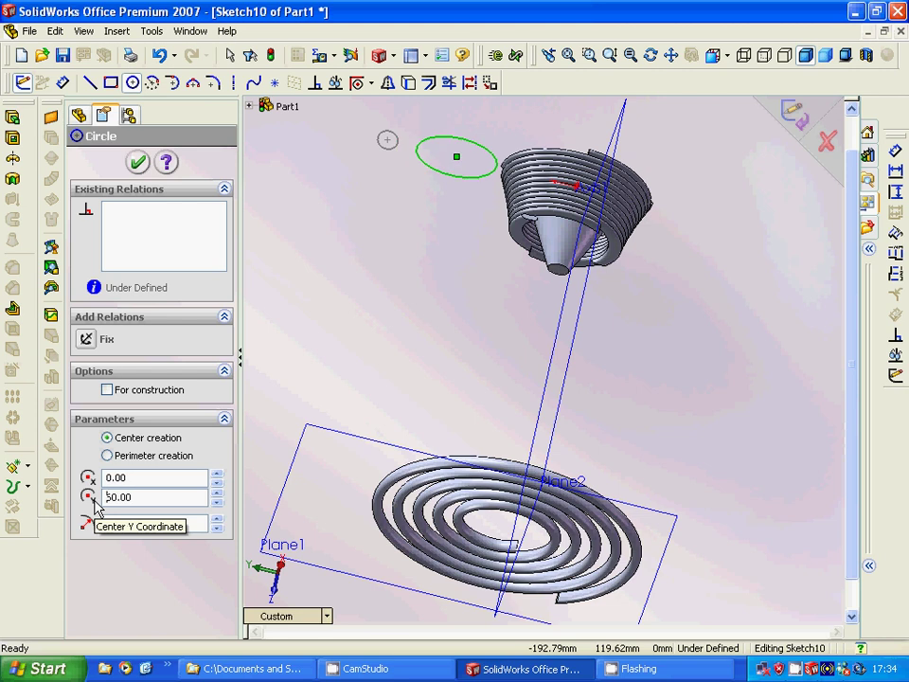
scroll(134, 497, "down", 1)
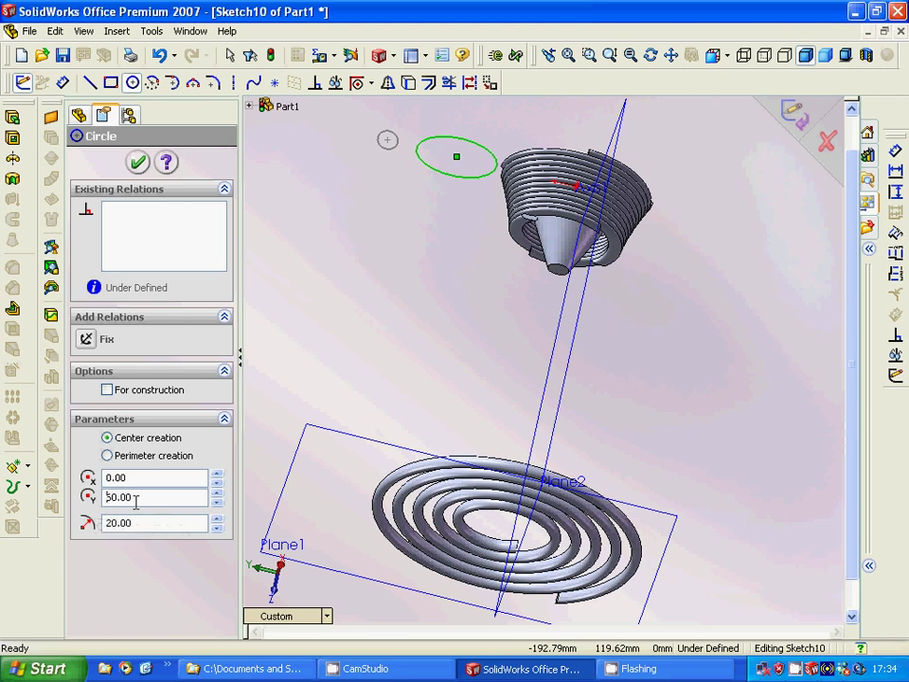
type("7")
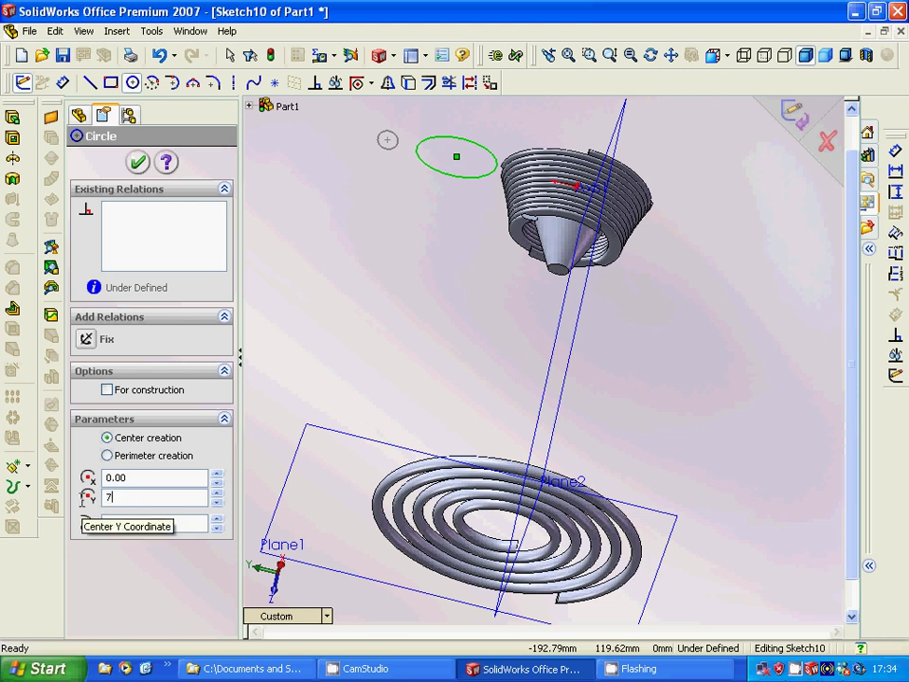
type("0")
key("Return")
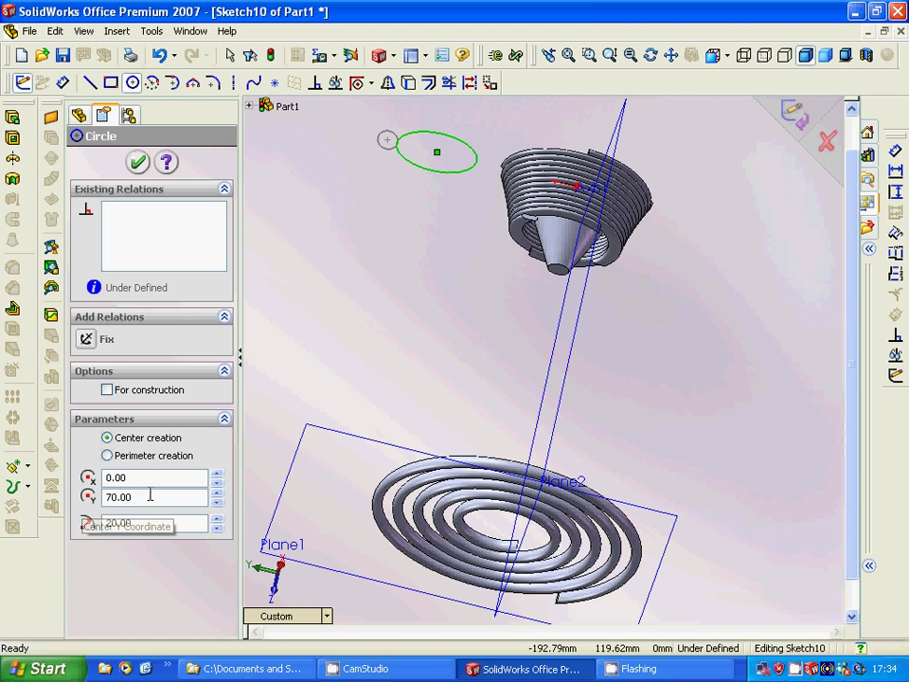
left_click(138, 163)
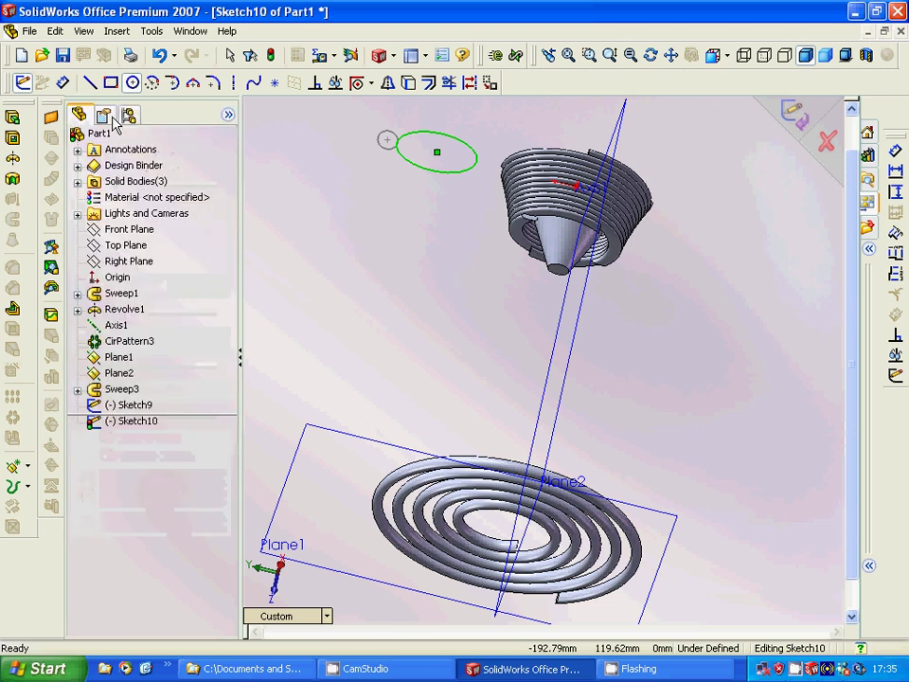
Close the sketch and define the helix by height and pitch
left_click(21, 84)
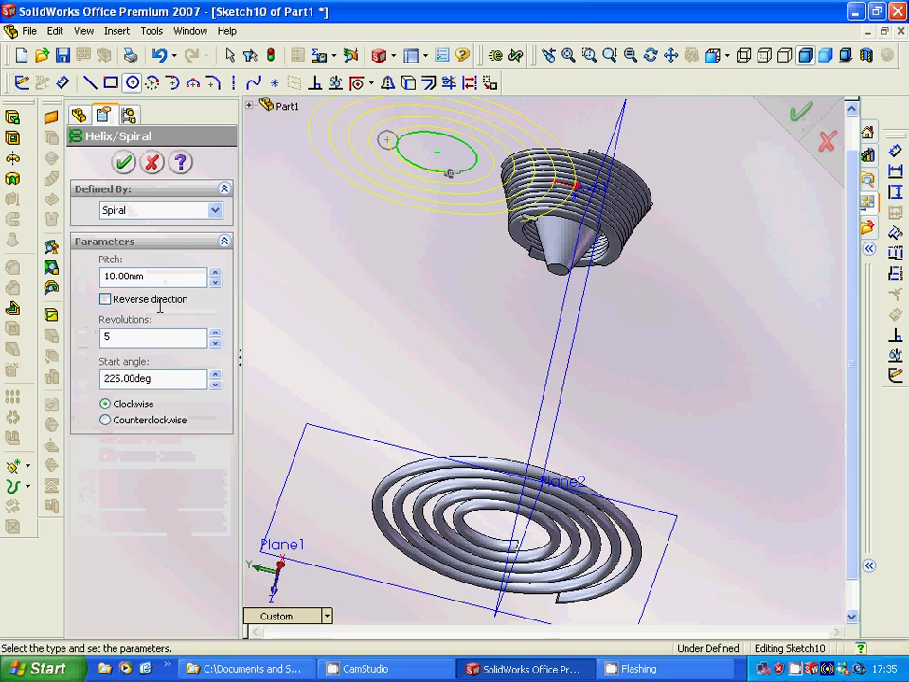
left_click(215, 211)
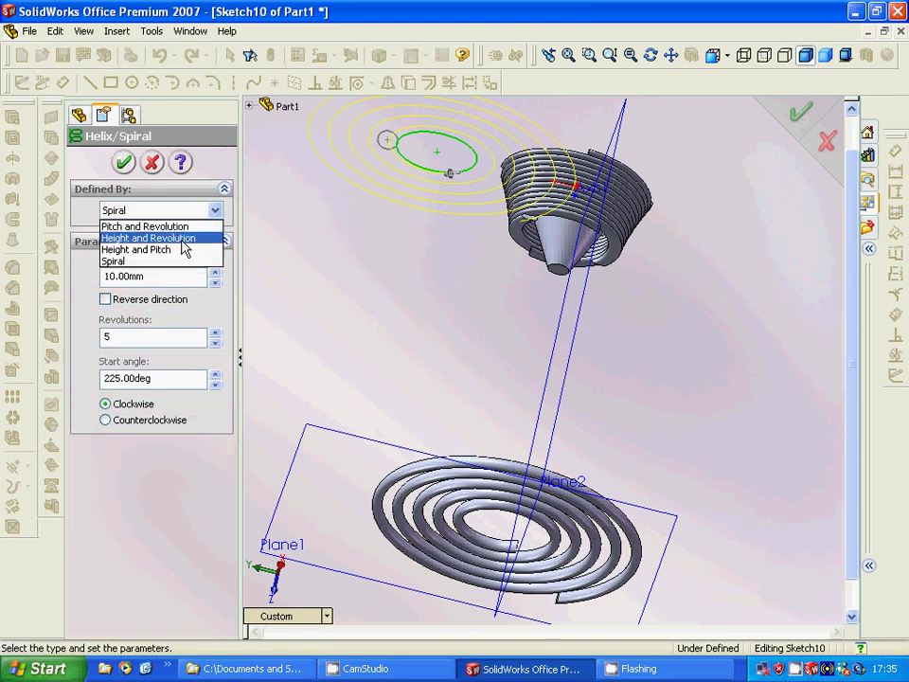
left_click(161, 249)
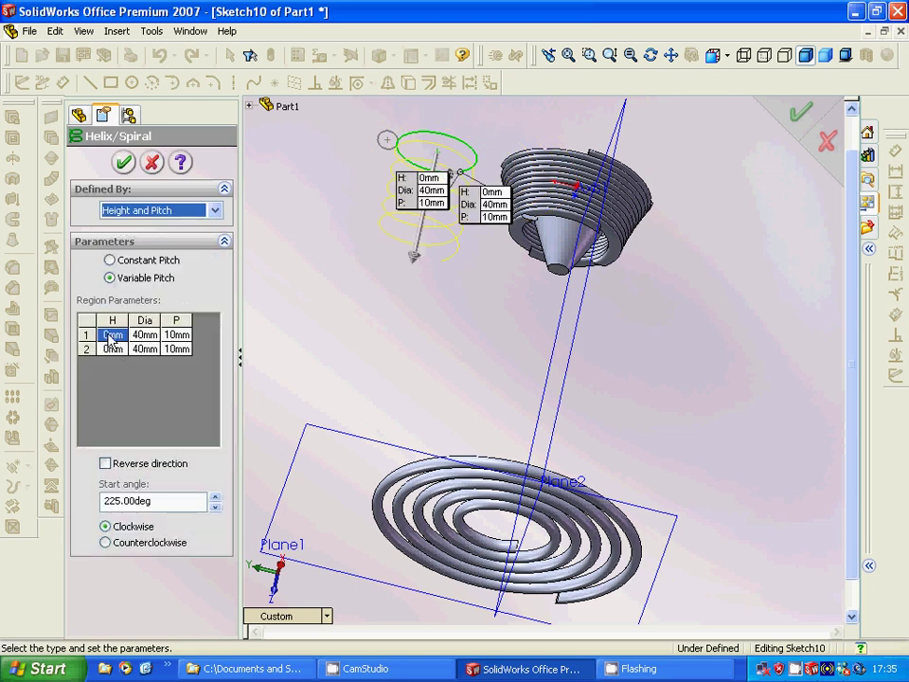
Give the second helix region 80 mm height, 40 mm diameter and 10 mm pitch
left_click(106, 337)
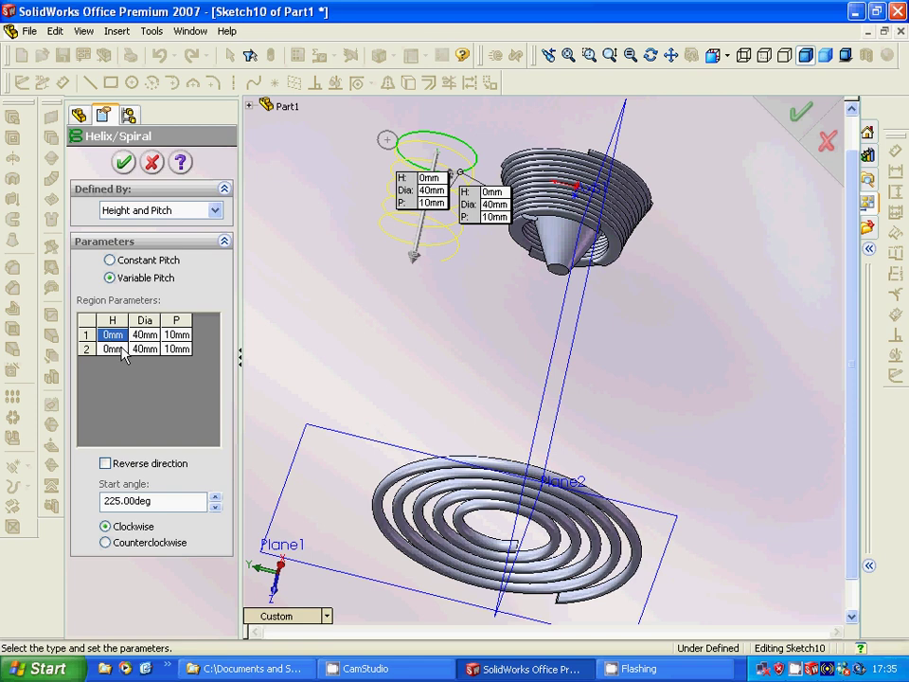
left_click(104, 348)
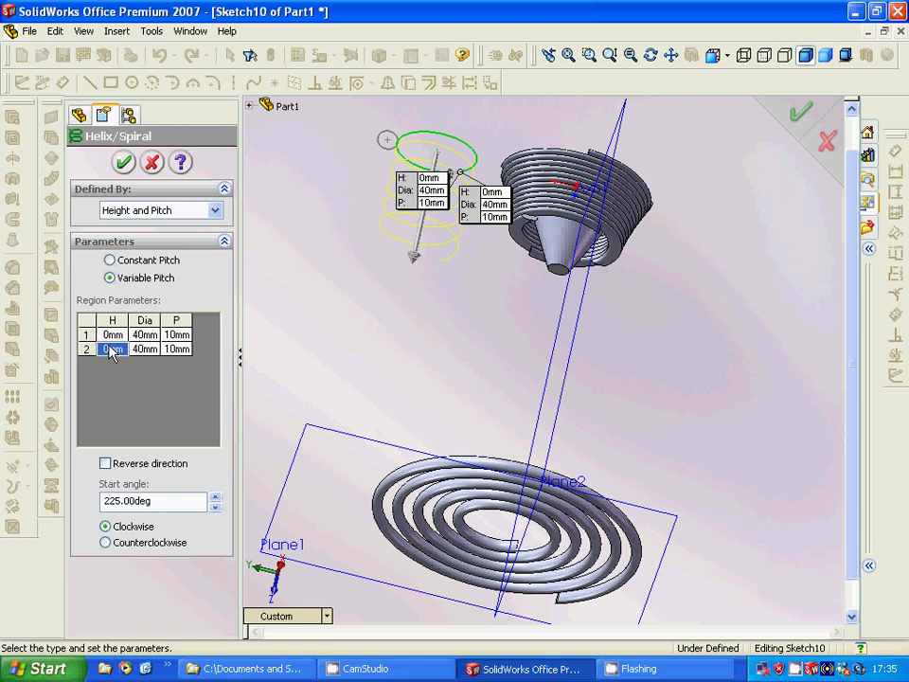
type("2")
key("Tab")
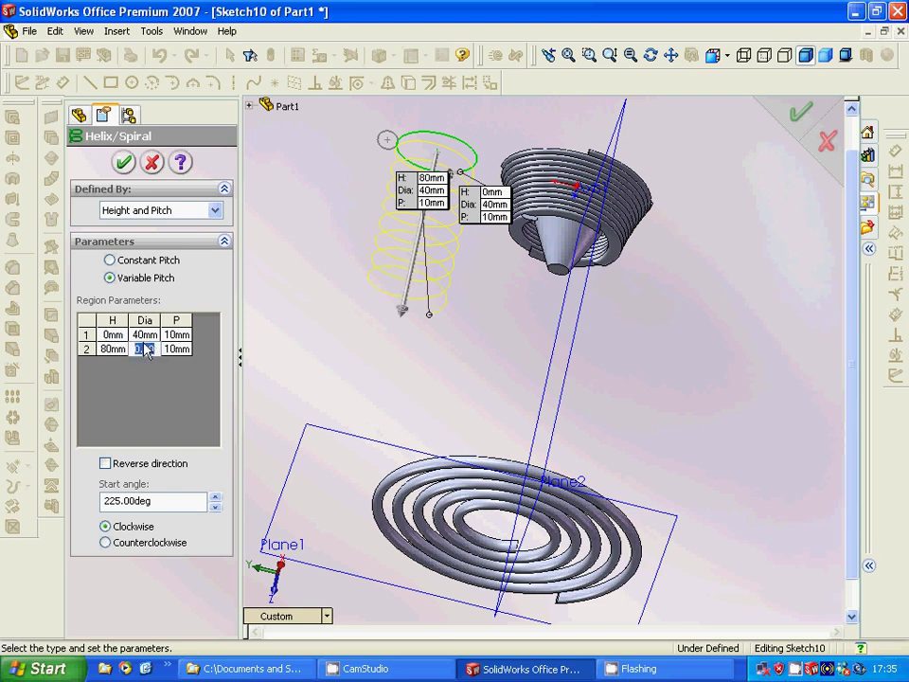
type("25.00")
left_click(176, 334)
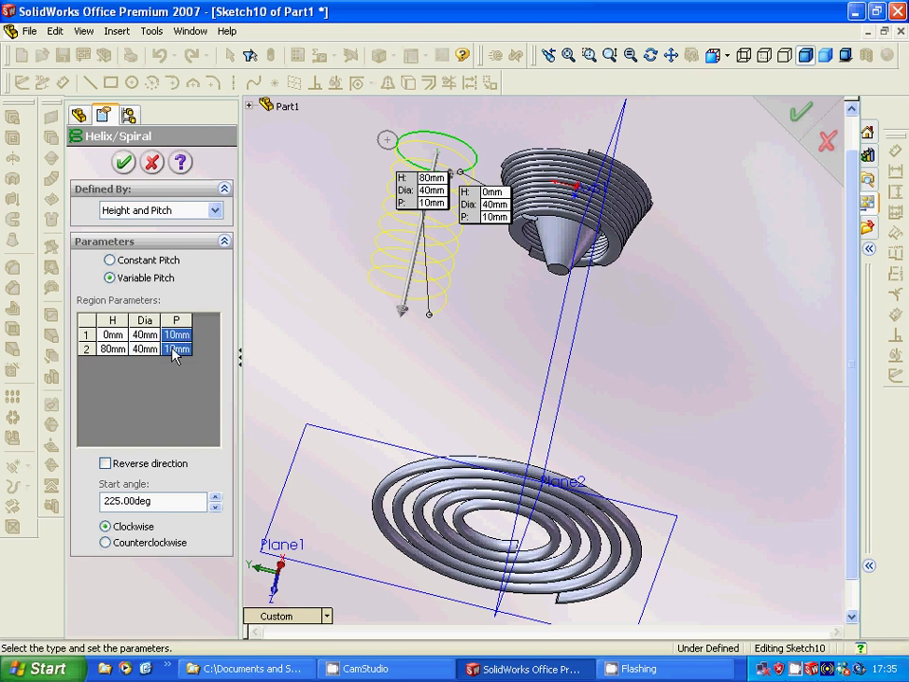
left_click(176, 349)
type("10")
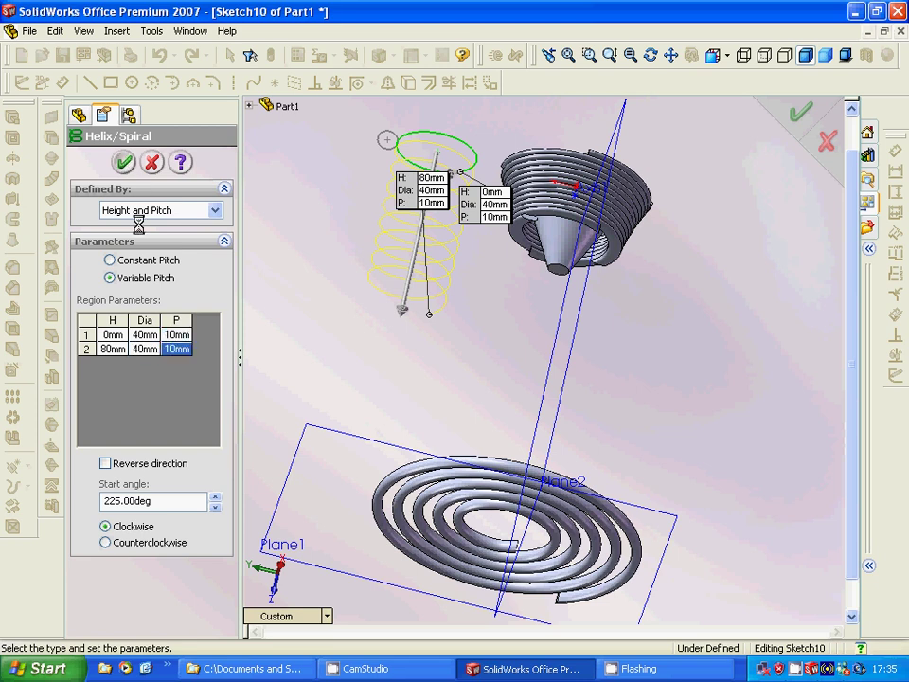
left_click(123, 162)
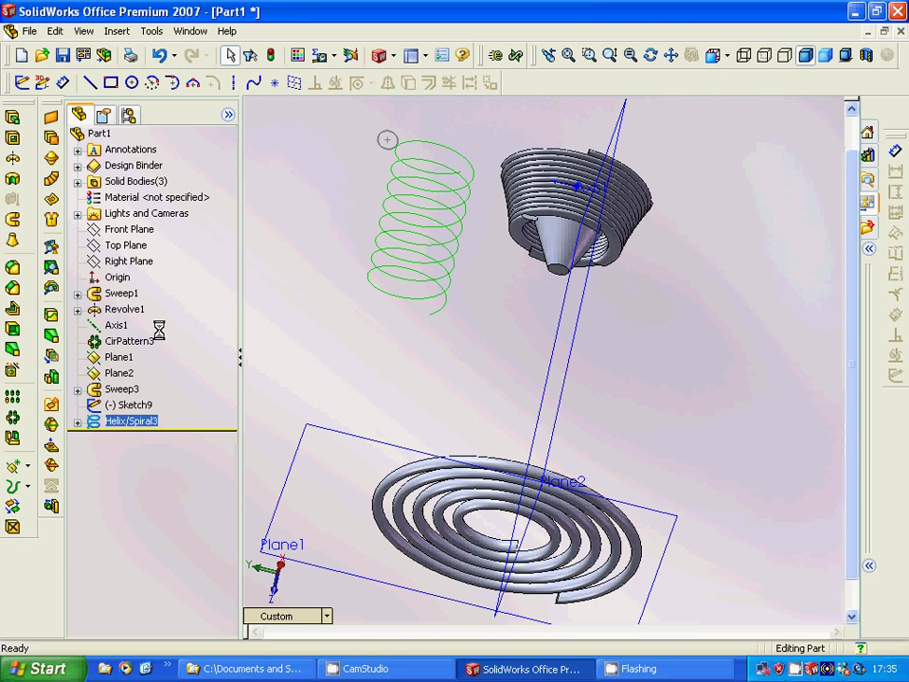
Edit Helix/Spiral3 and try start angles of 45 and 60 degrees
right_click(140, 423)
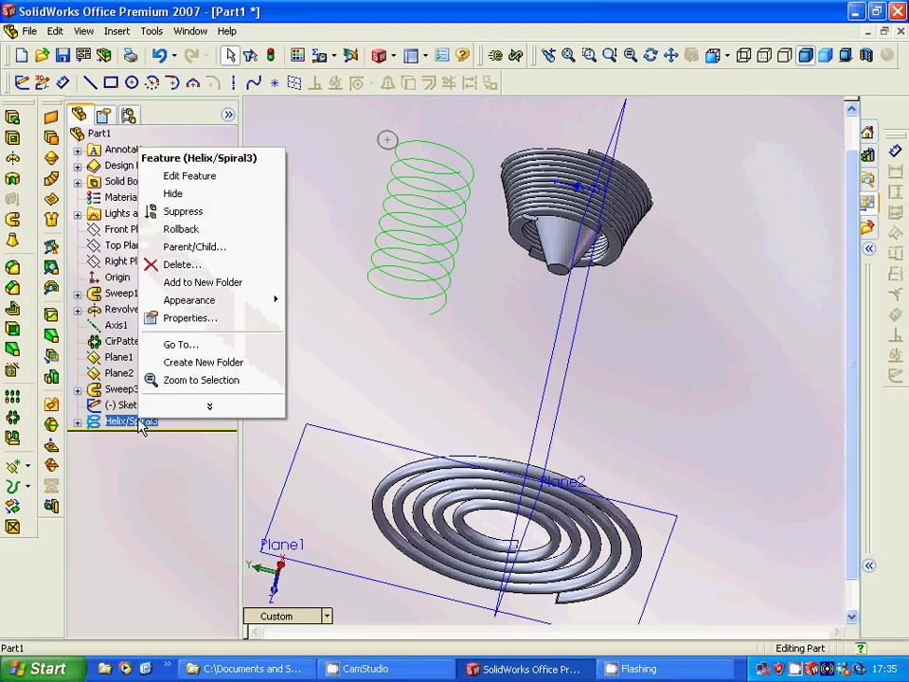
left_click(180, 178)
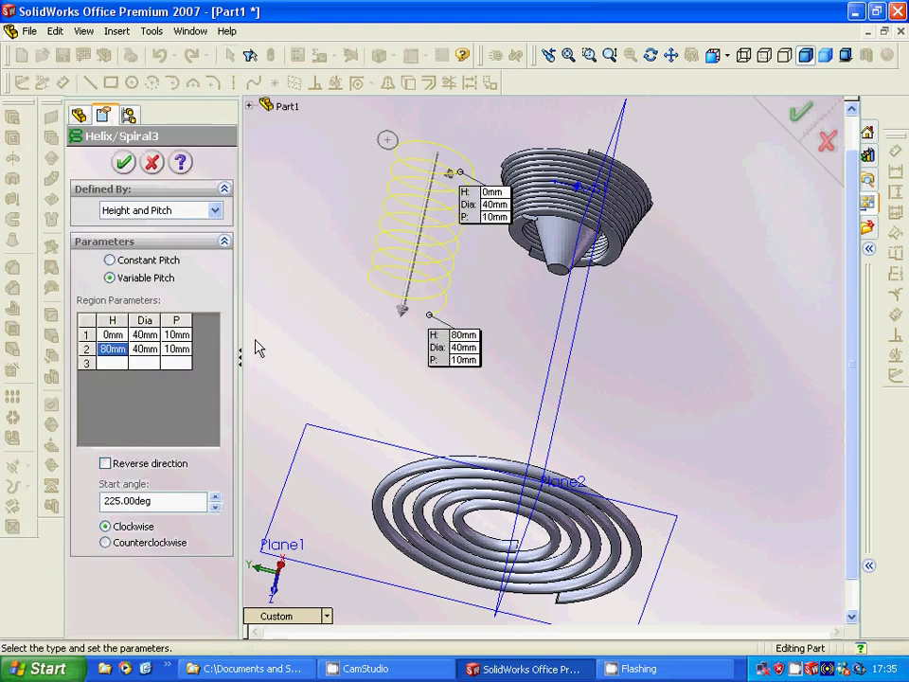
left_click_drag(157, 498, 101, 500)
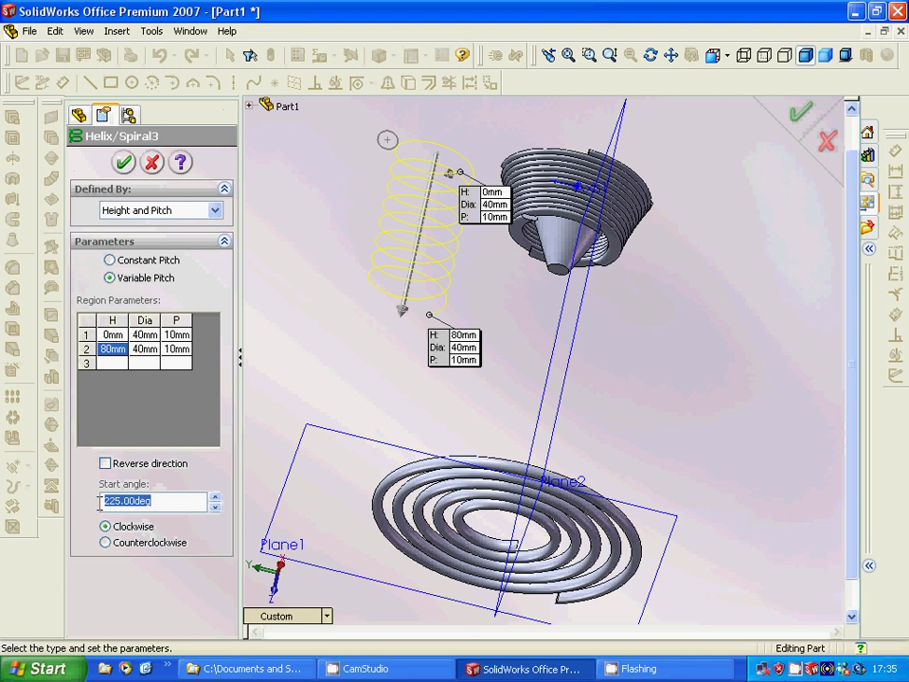
type("45")
key("Return")
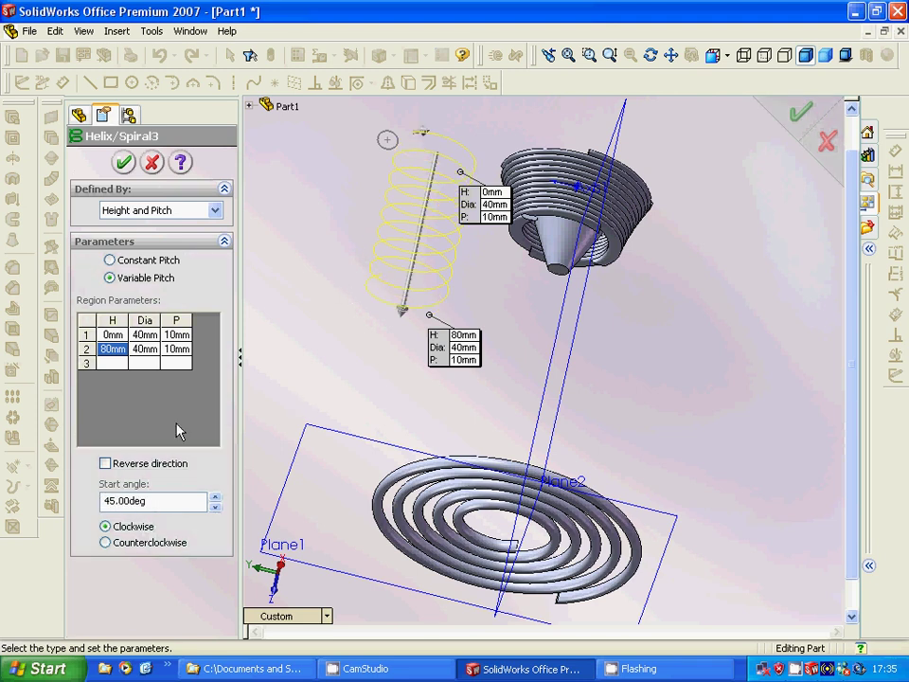
left_click_drag(150, 501, 93, 504)
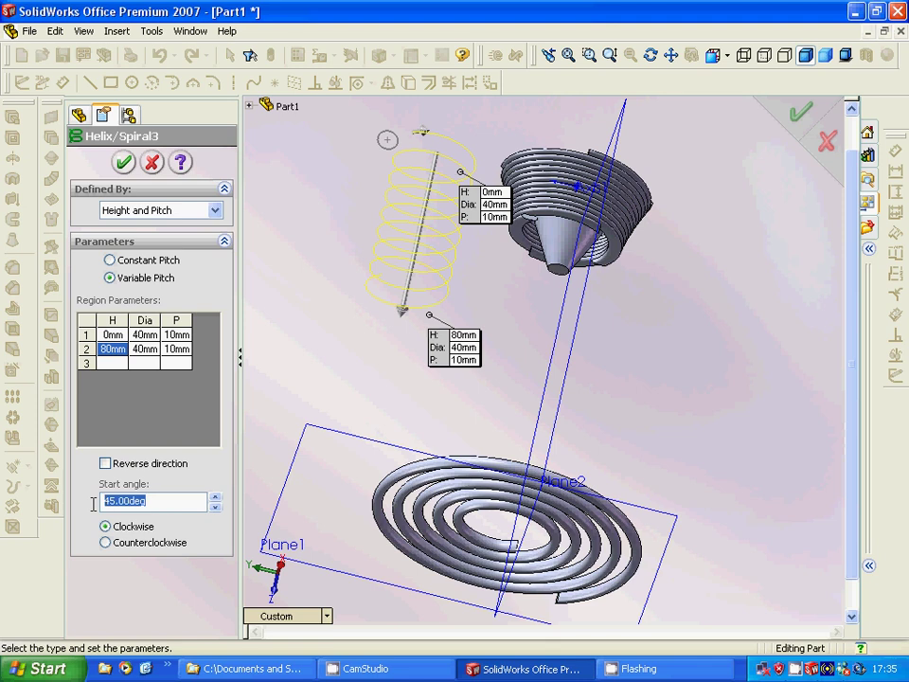
type("60")
key("Return")
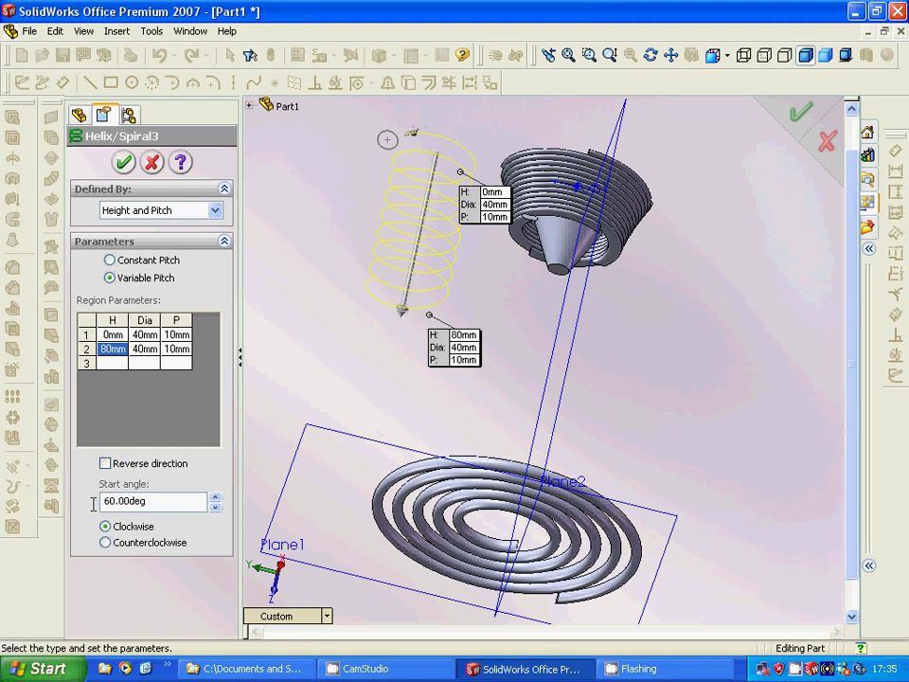
Settle the helix start angle at 90 degrees and accept the edit
left_click_drag(148, 503, 101, 506)
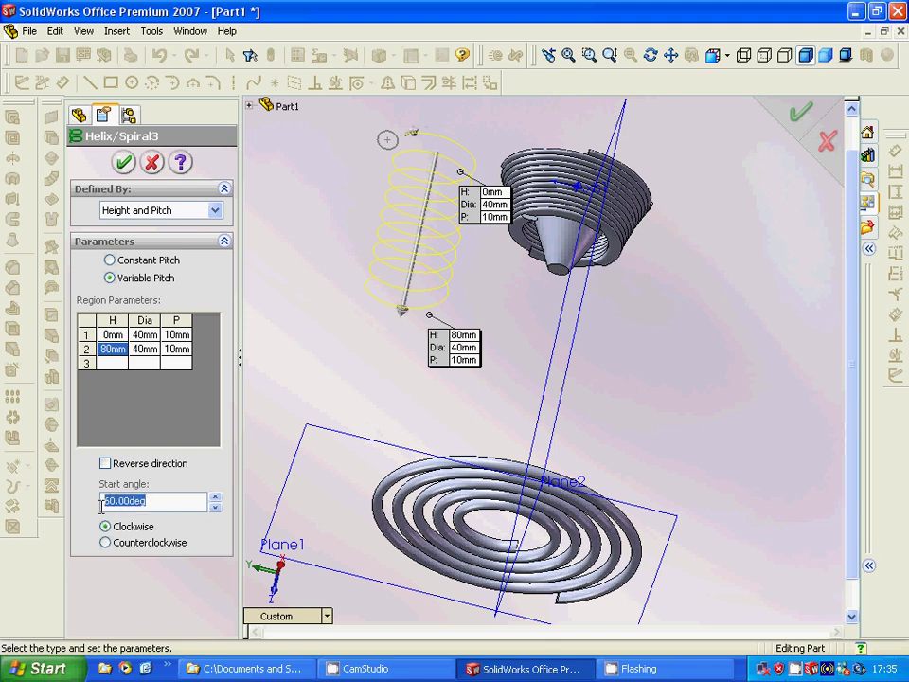
type("75")
key("Return")
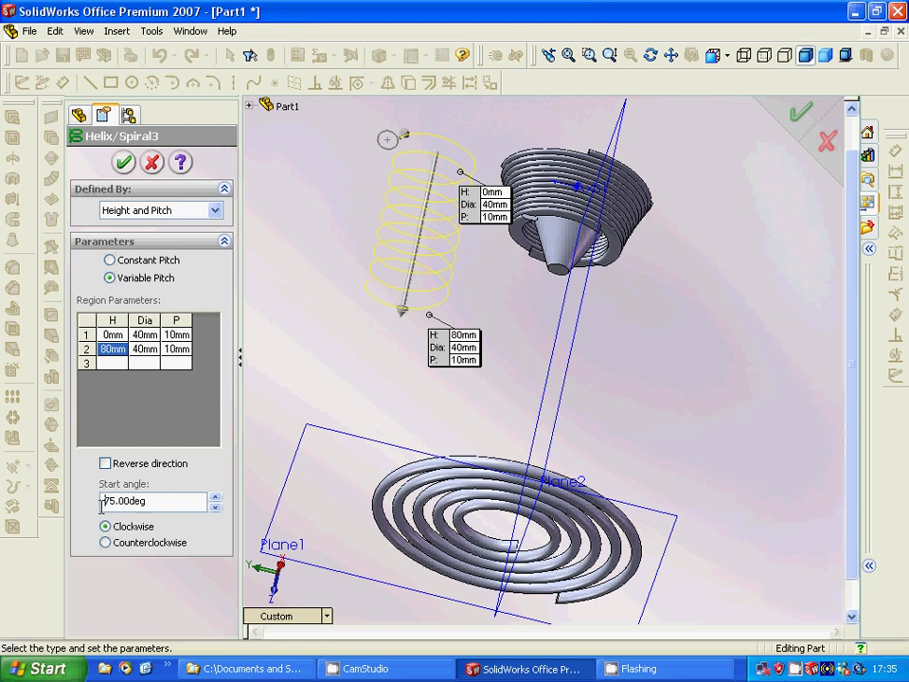
double_click(103, 501)
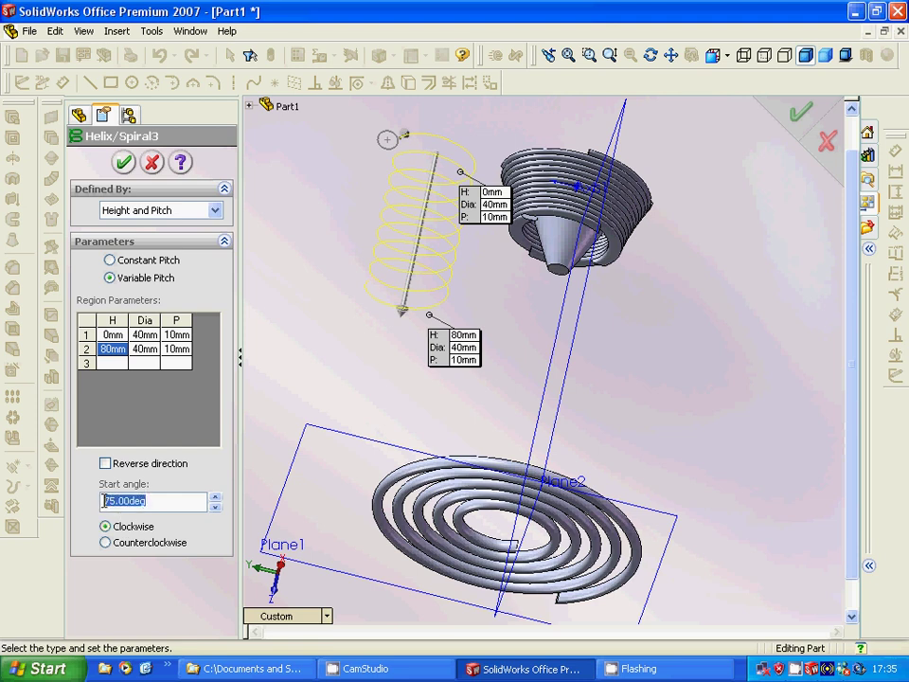
type("90")
key("Return")
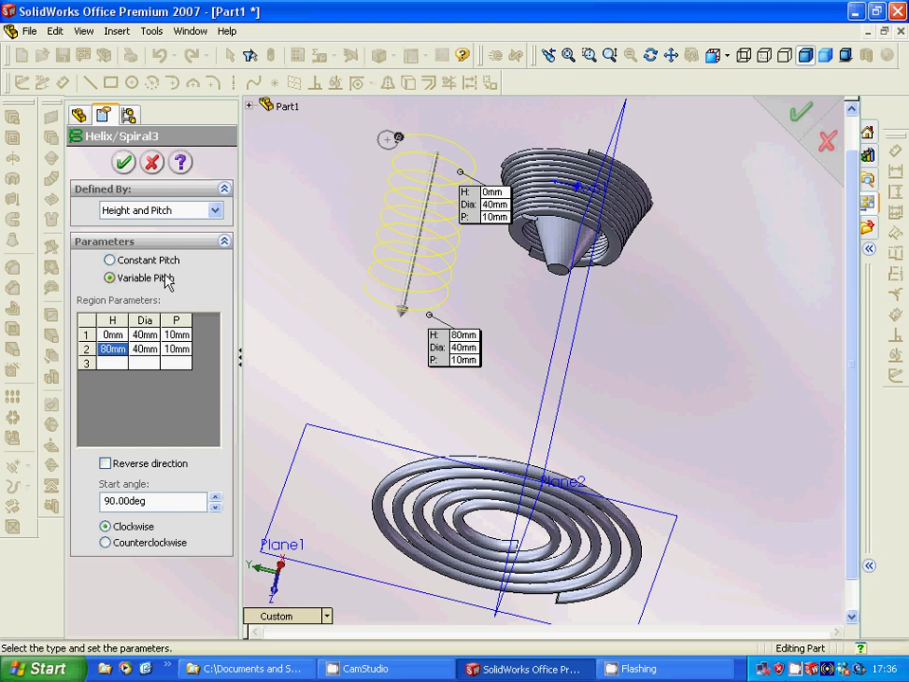
left_click(123, 163)
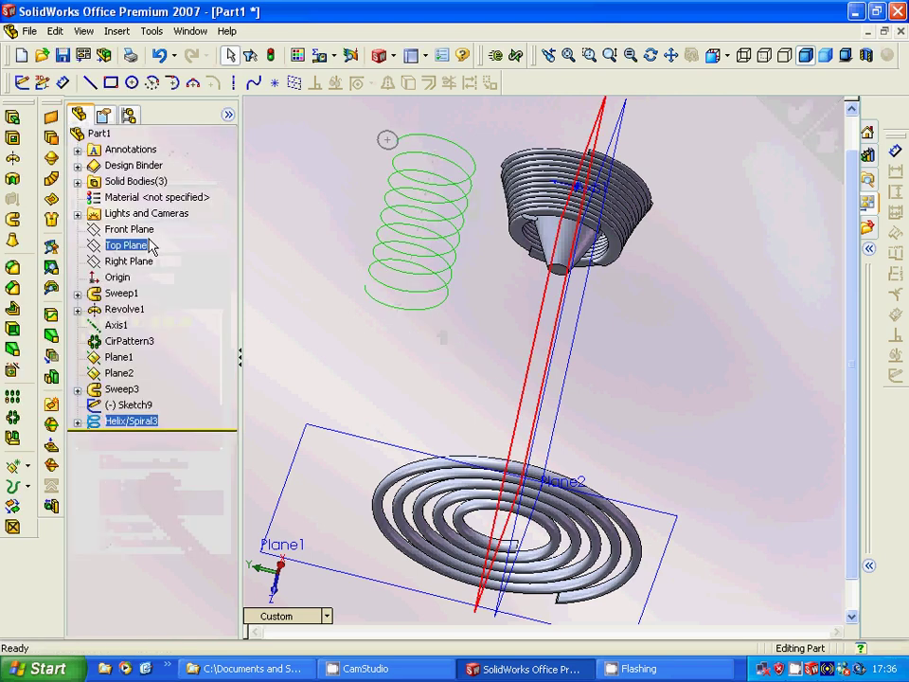
Sweep Sketch9 along Helix/Spiral3 to form the coil spring Sweep4, then orbit to inspect
left_click(13, 219)
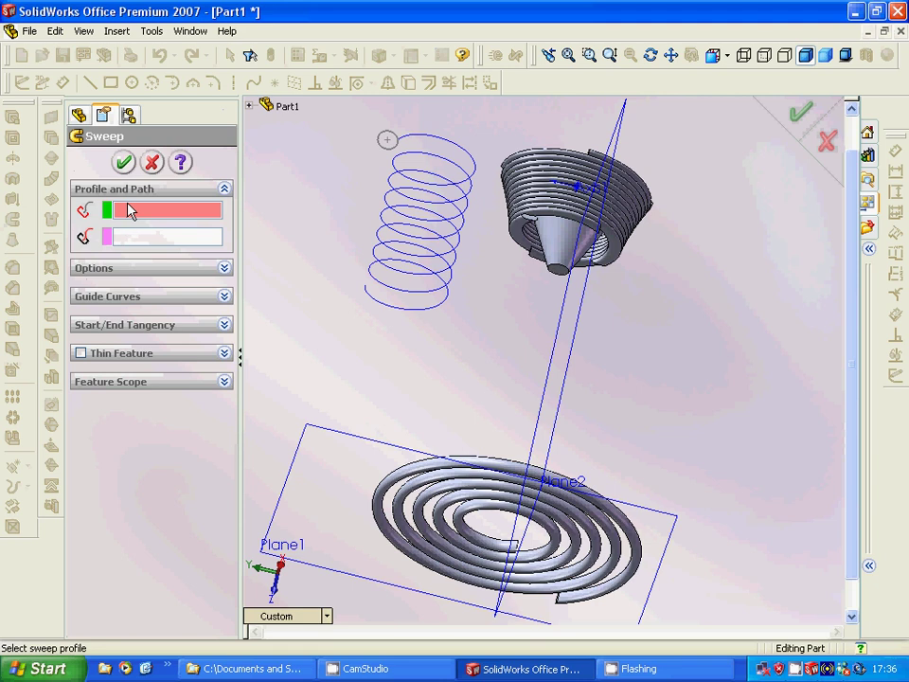
left_click(381, 149)
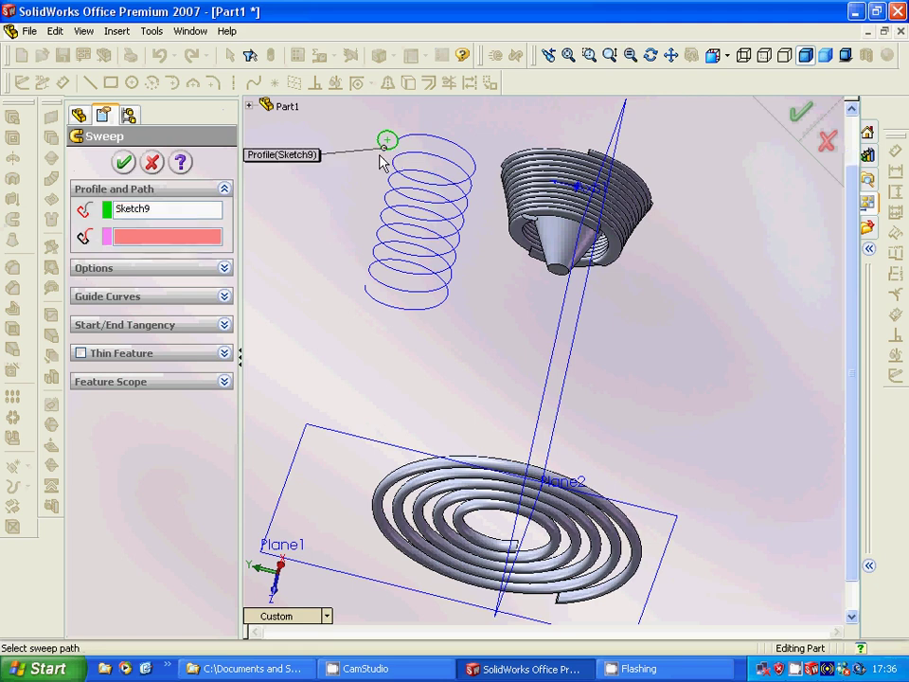
left_click(439, 142)
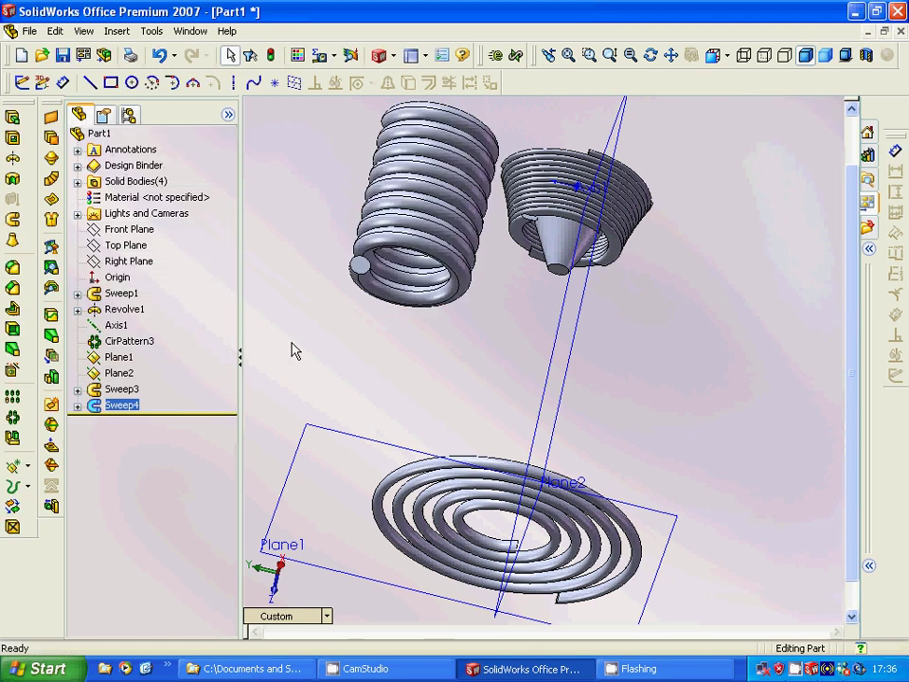
left_click_drag(280, 341, 297, 320)
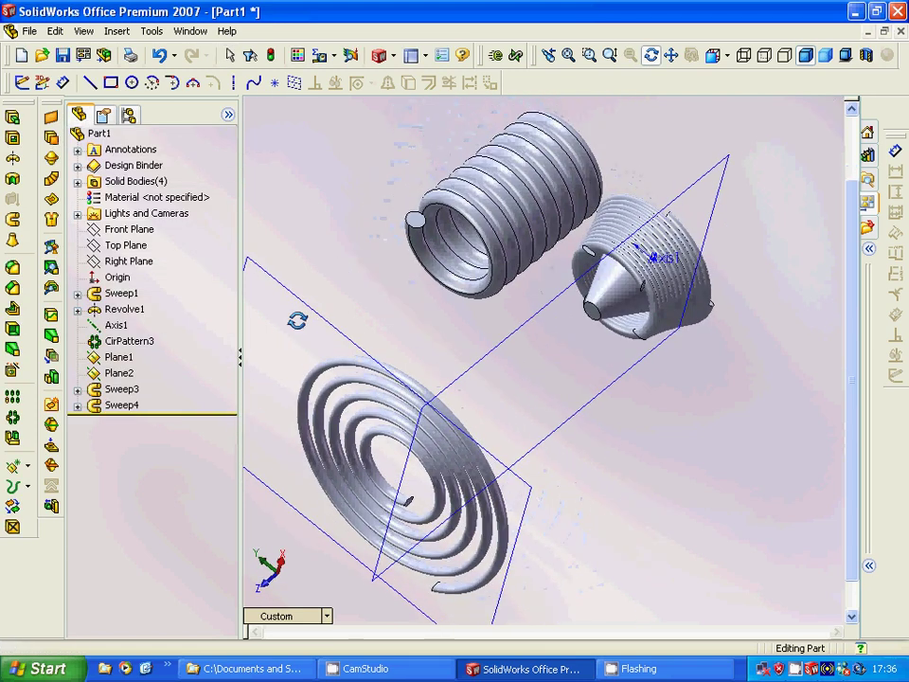
key("Escape")
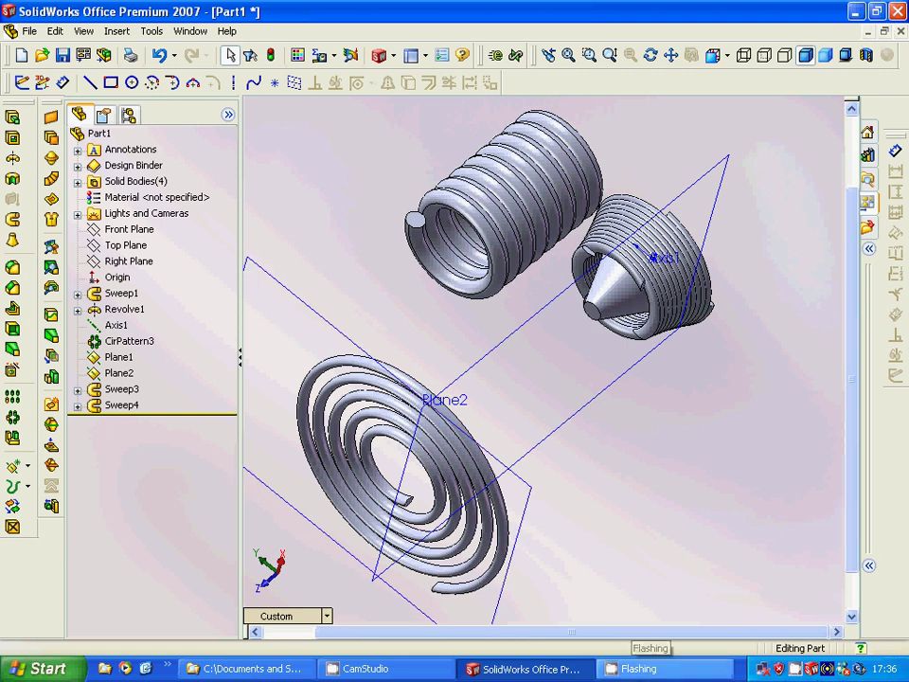
right_click(795, 669)
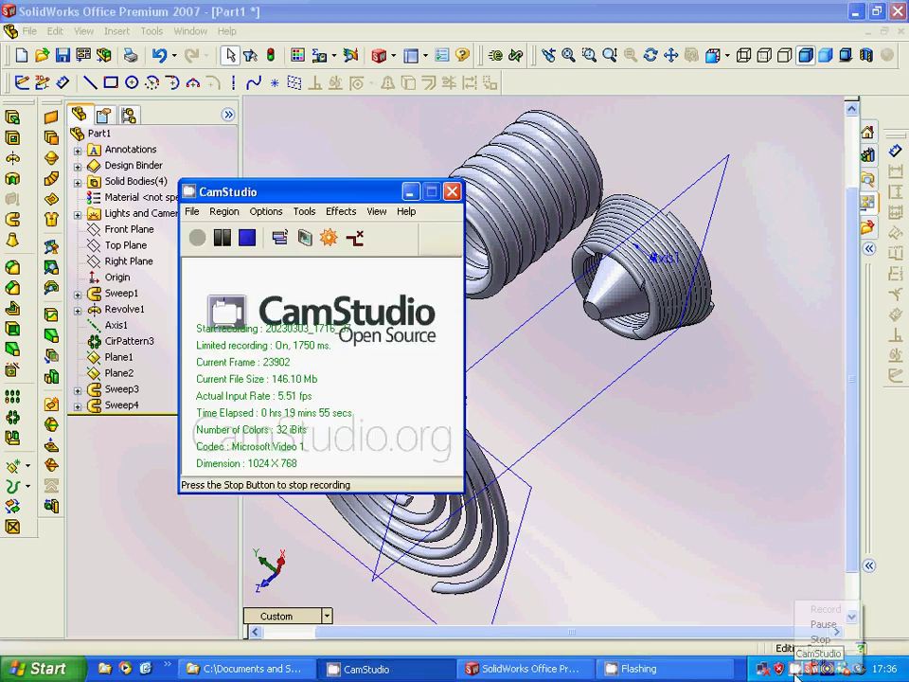